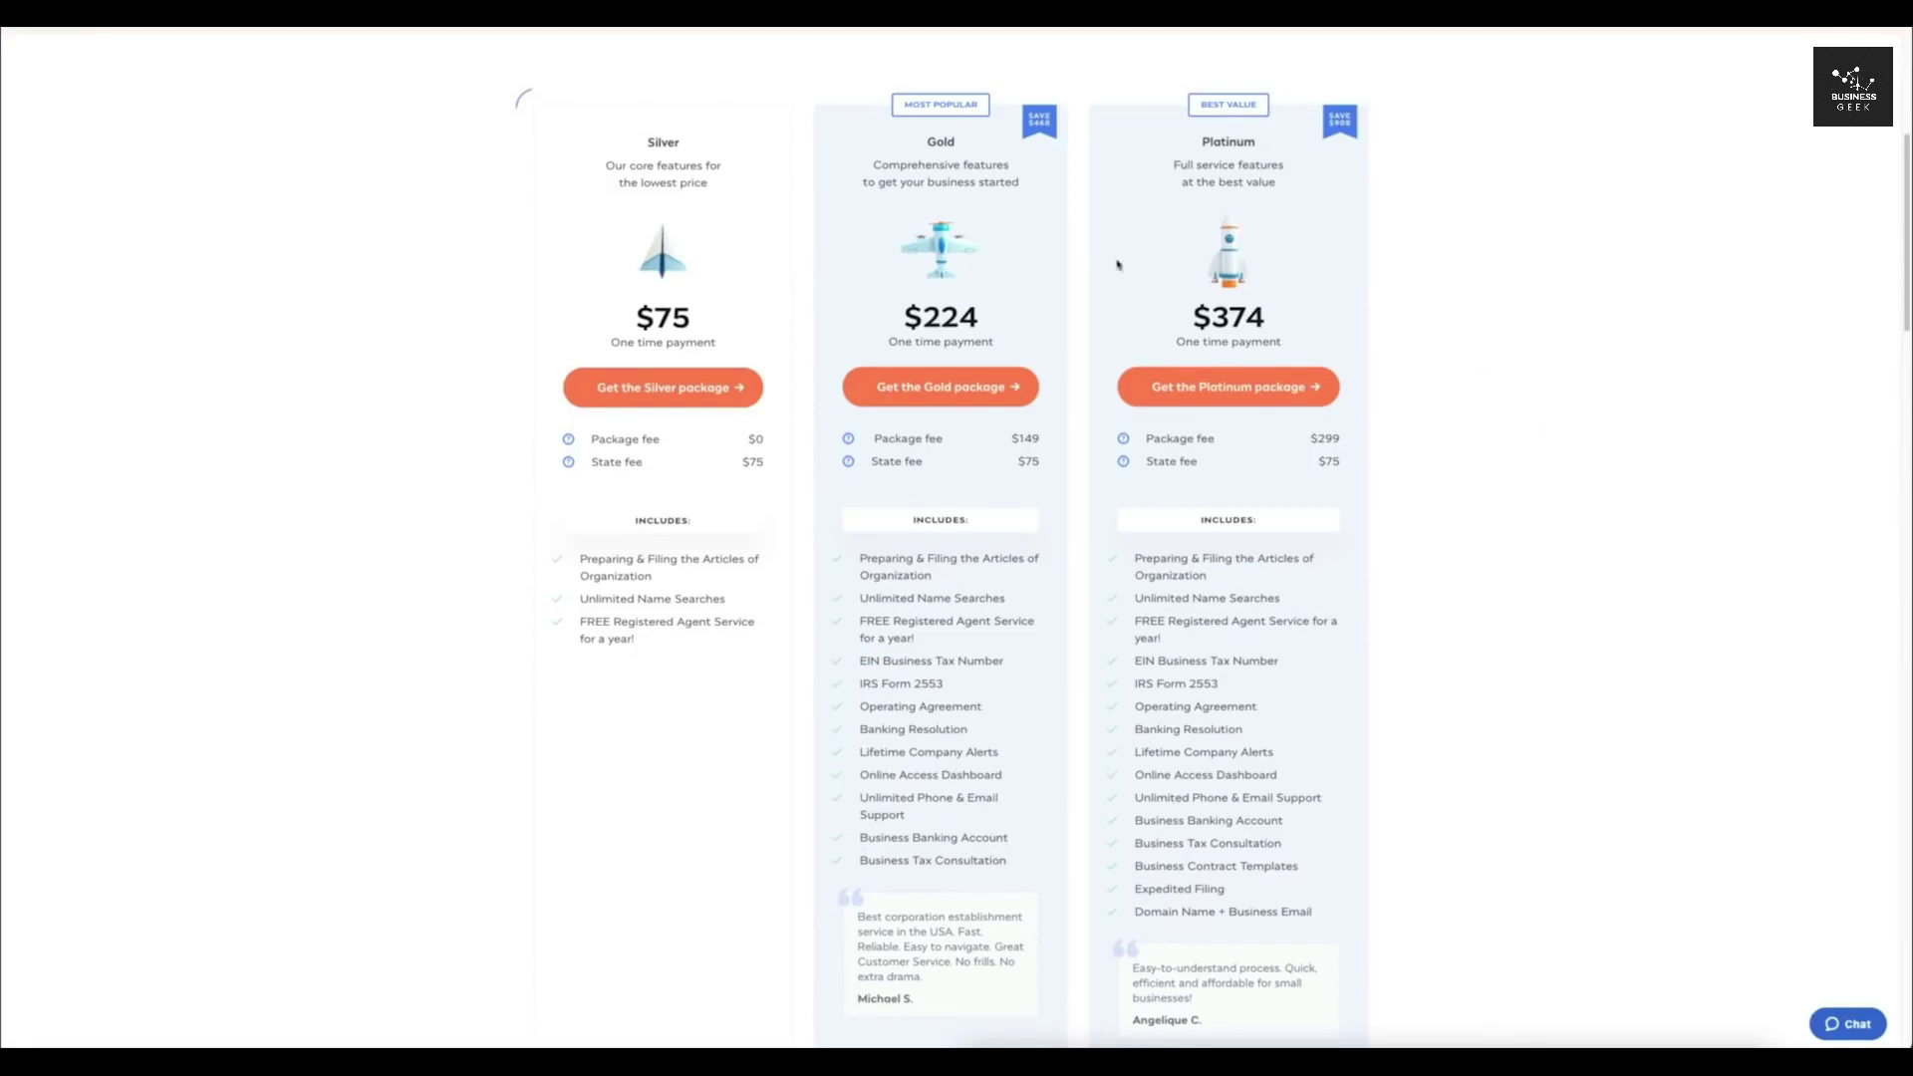
Step: Compare the prices, fees and included features of the Silver, Gold and Platinum packages for a California LLC
drag(1196, 313, 1312, 342)
click(1346, 342)
mouse_move(1373, 443)
mouse_down()
mouse_move(1314, 439)
mouse_move(1345, 465)
mouse_up()
scroll(1567, 478, down, 2)
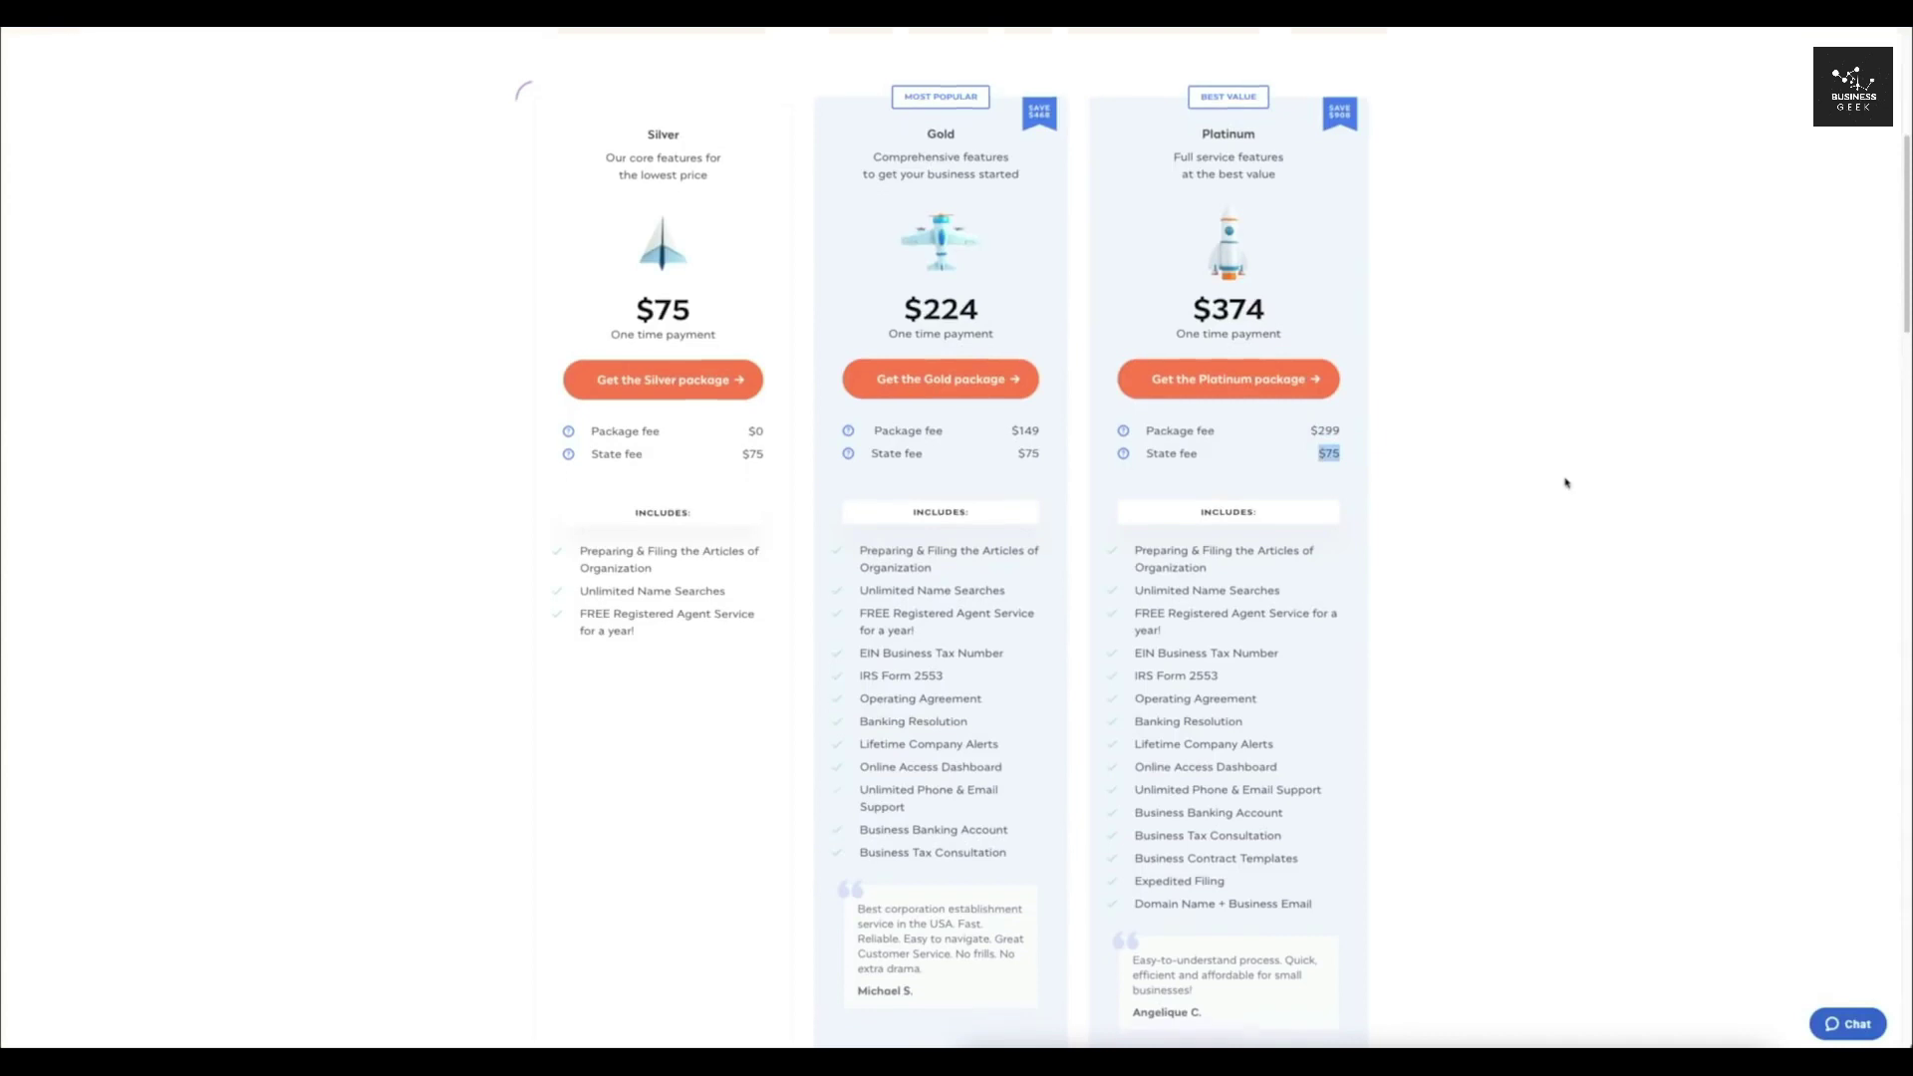
scroll(1090, 685, up, 5)
scroll(1090, 685, down, 3)
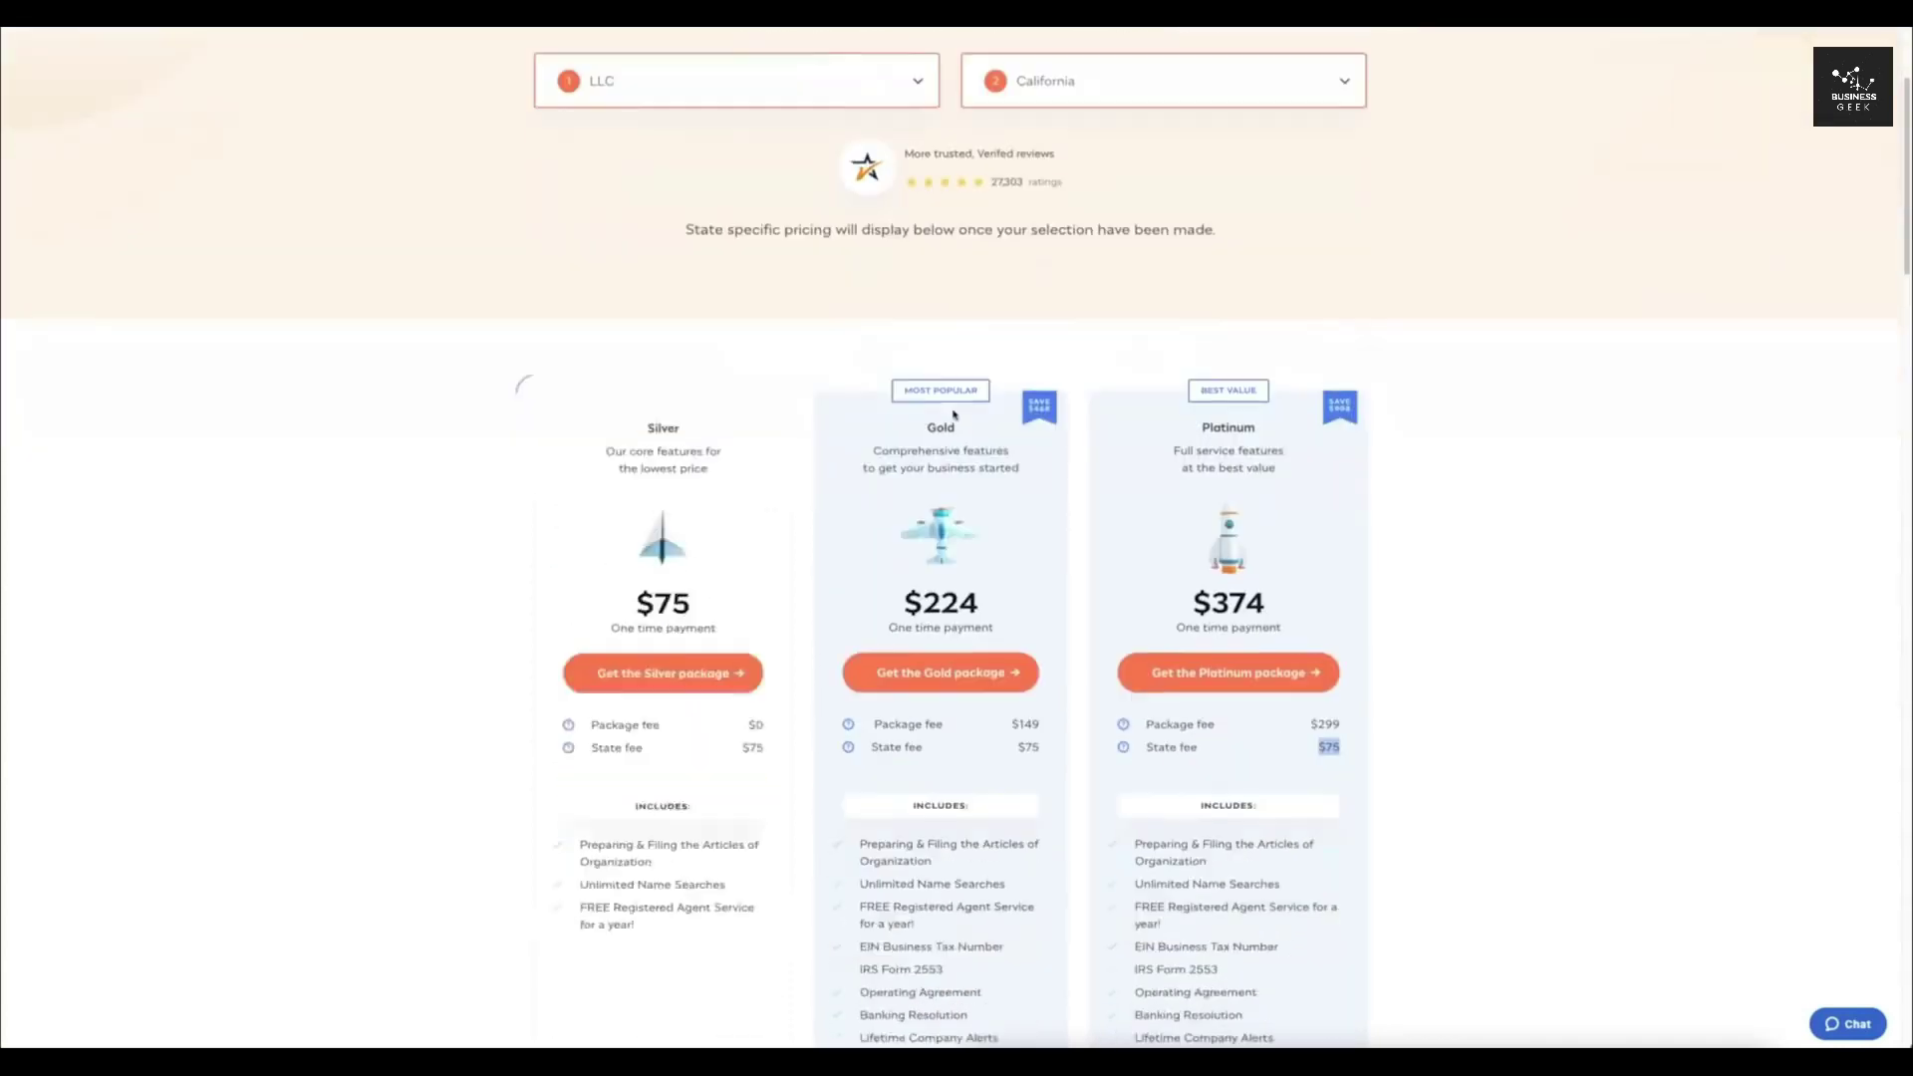
scroll(1090, 685, down, 3)
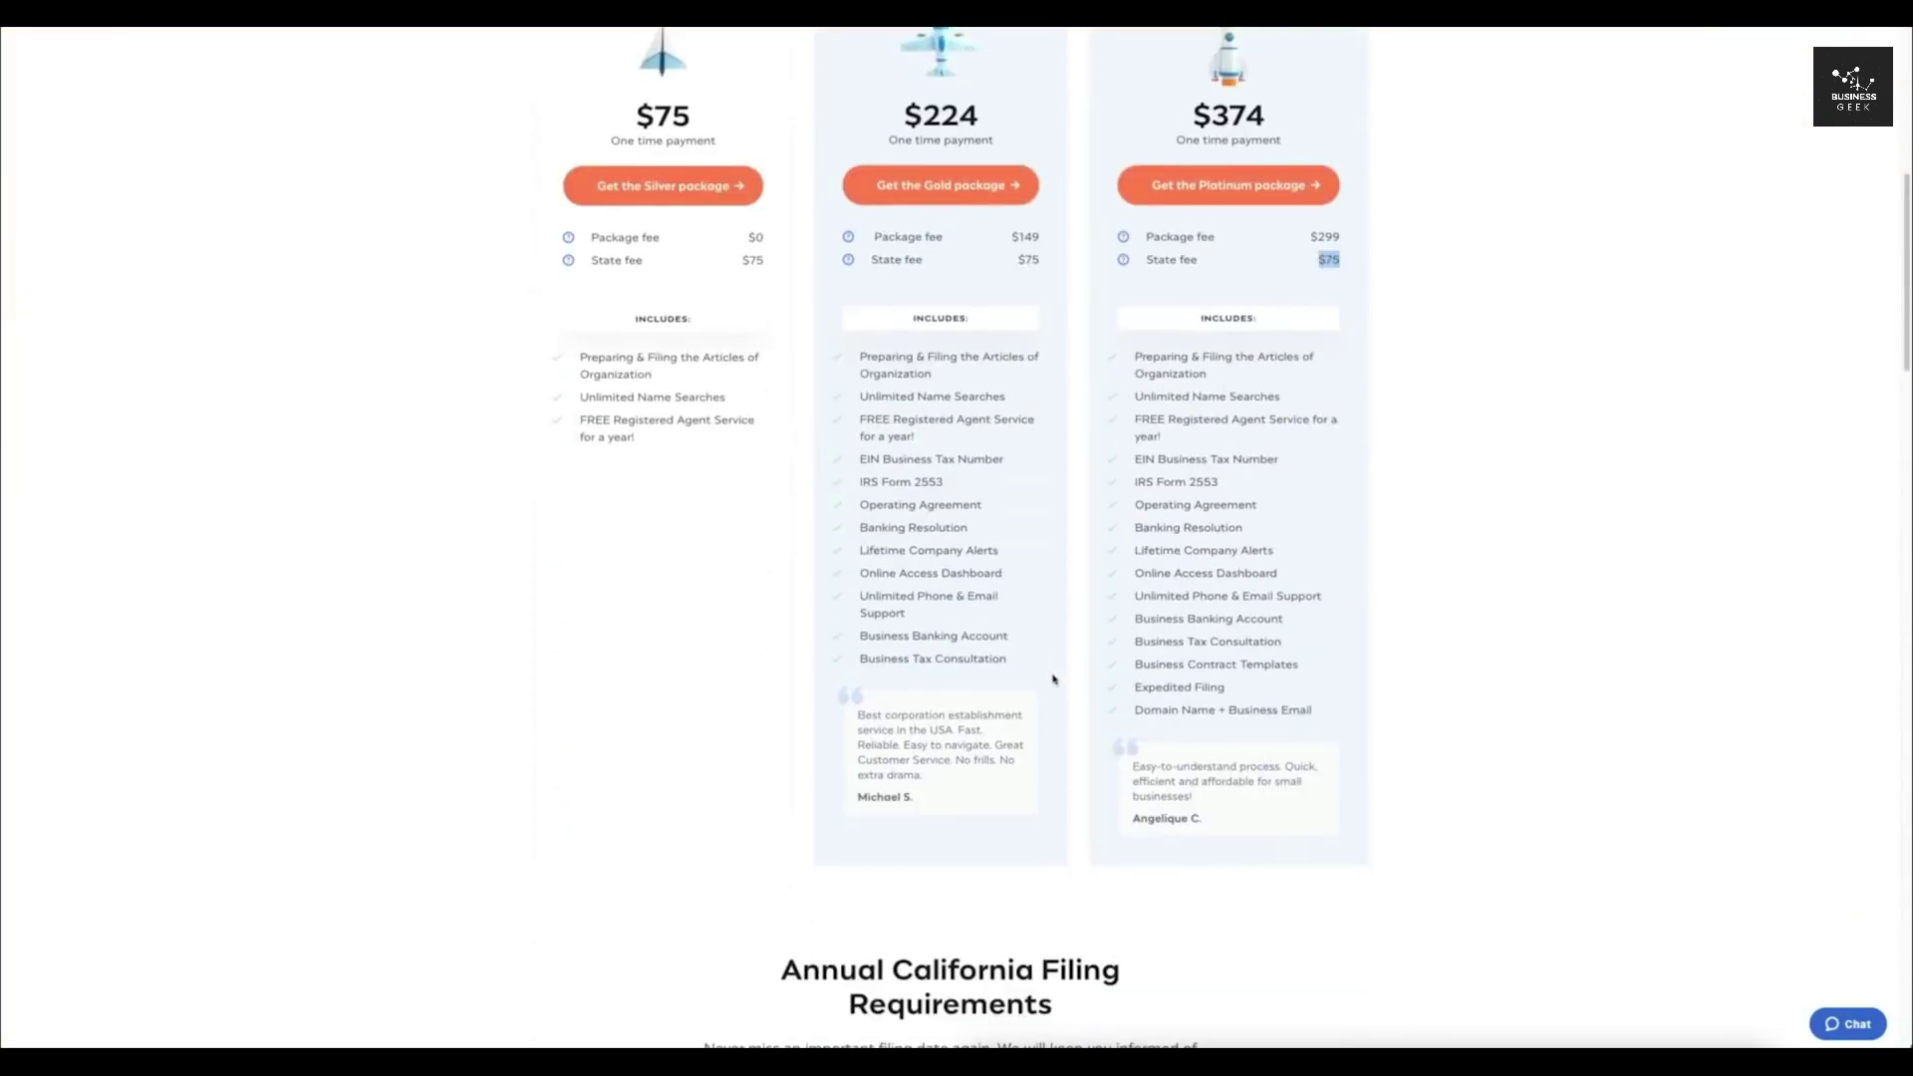
click(1197, 641)
drag(1158, 687, 1232, 694)
click(1239, 703)
scroll(1314, 691, up, 2)
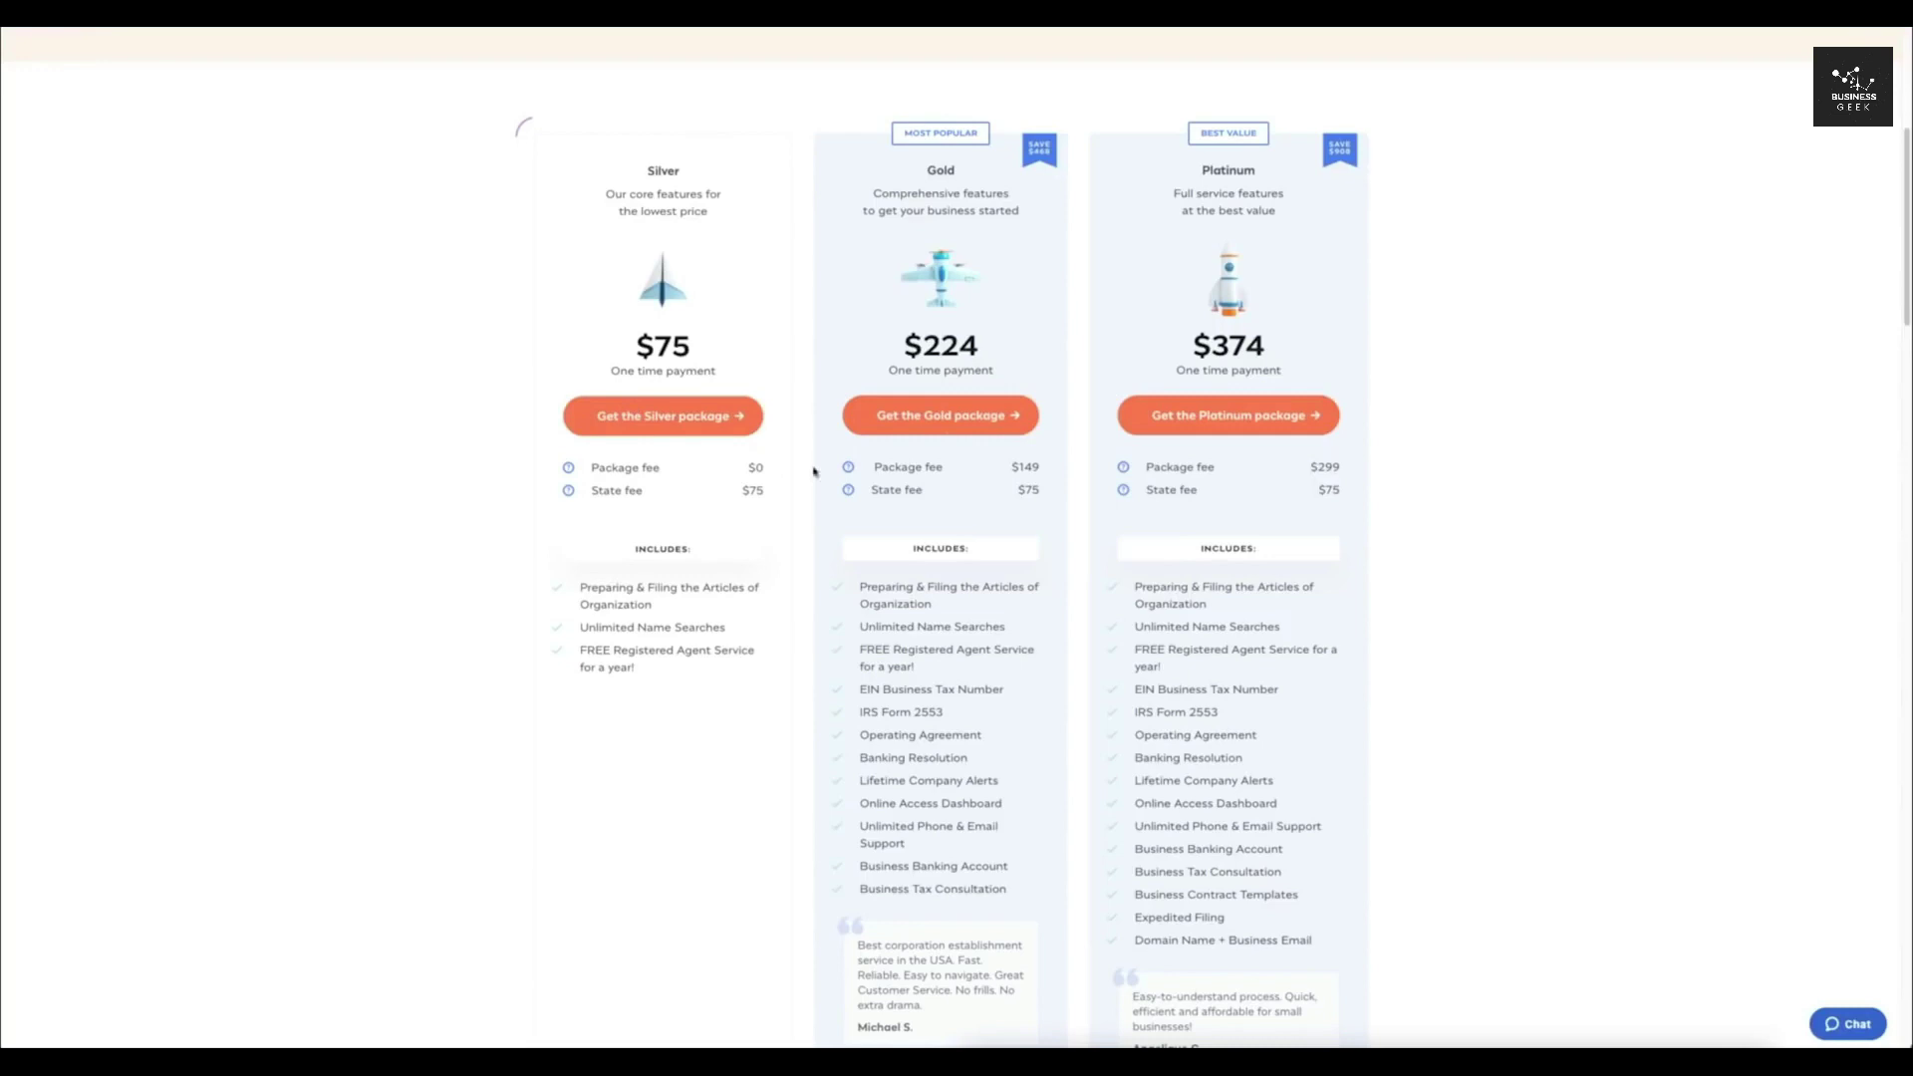
Step: Choose the Gold package and submit the contact person's details and mailing address, confirming the address
click(963, 424)
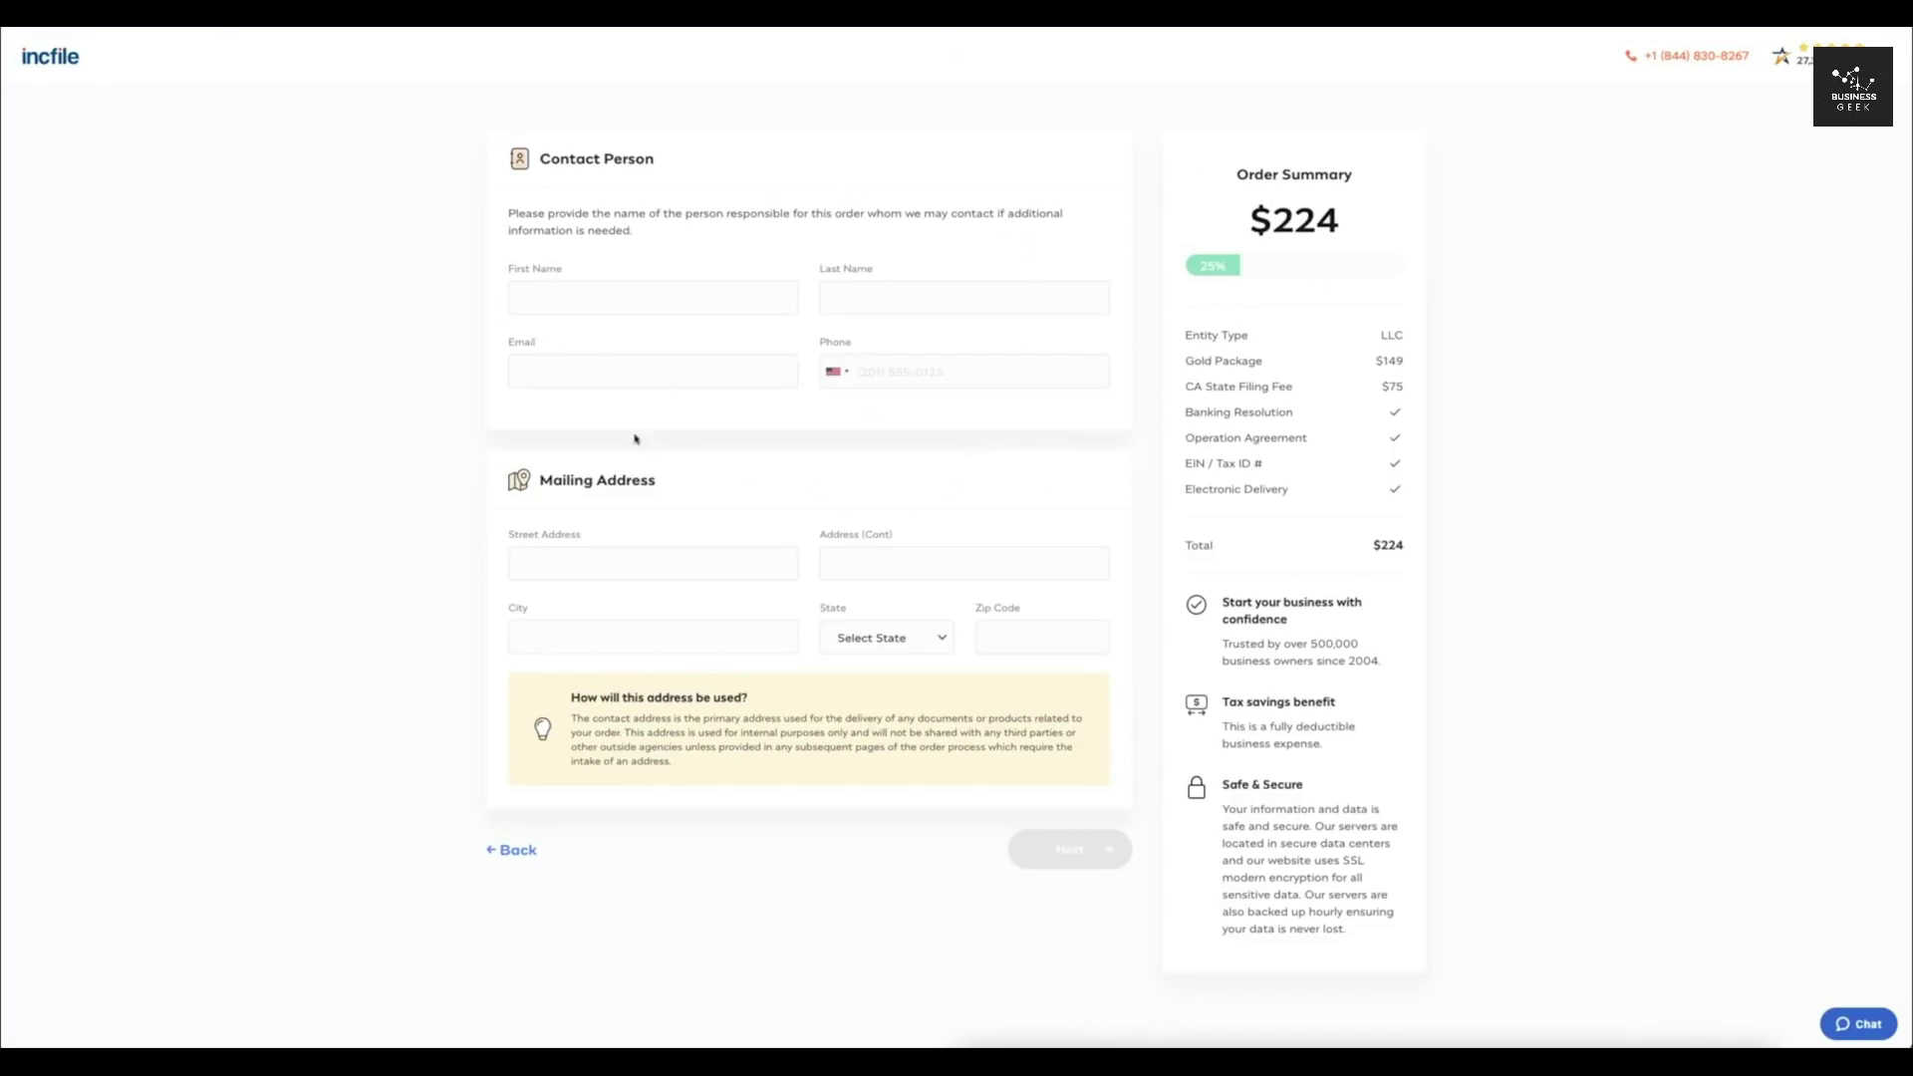
click(618, 289)
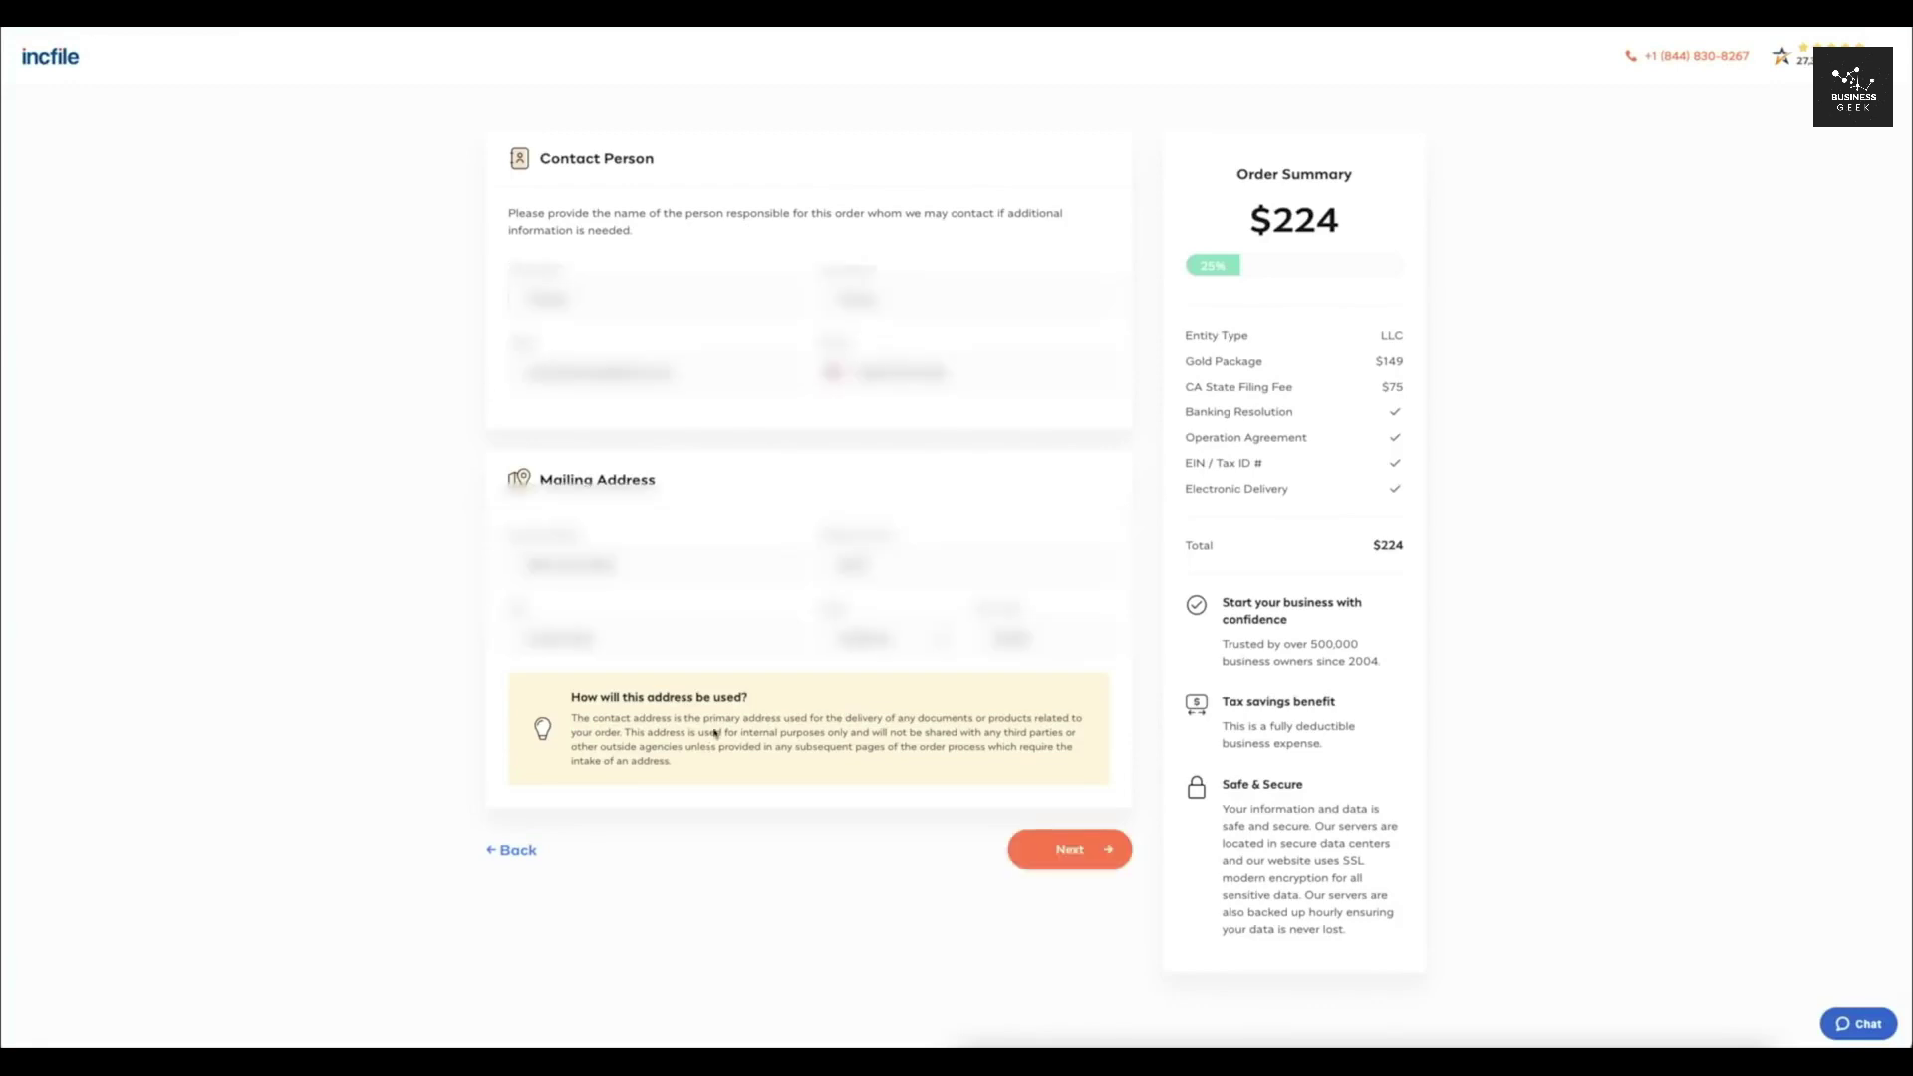
click(1071, 861)
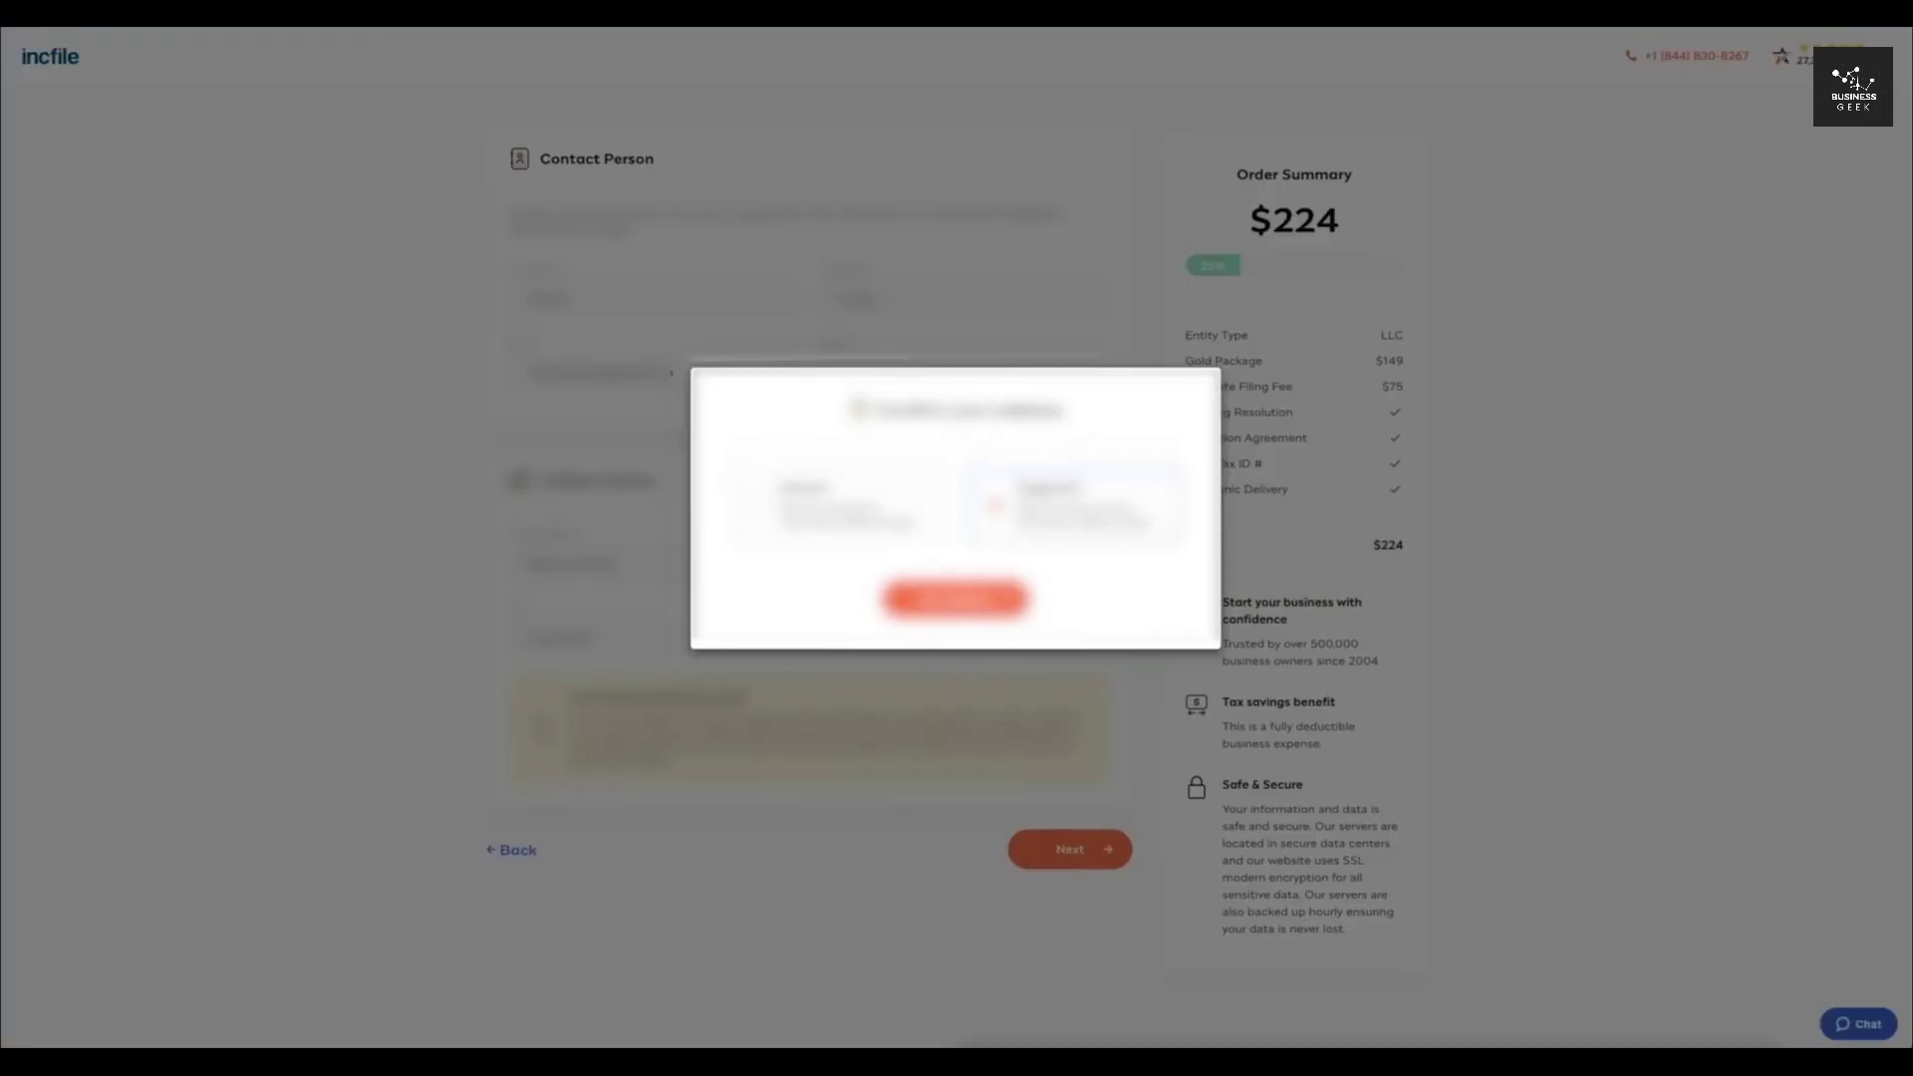
click(955, 598)
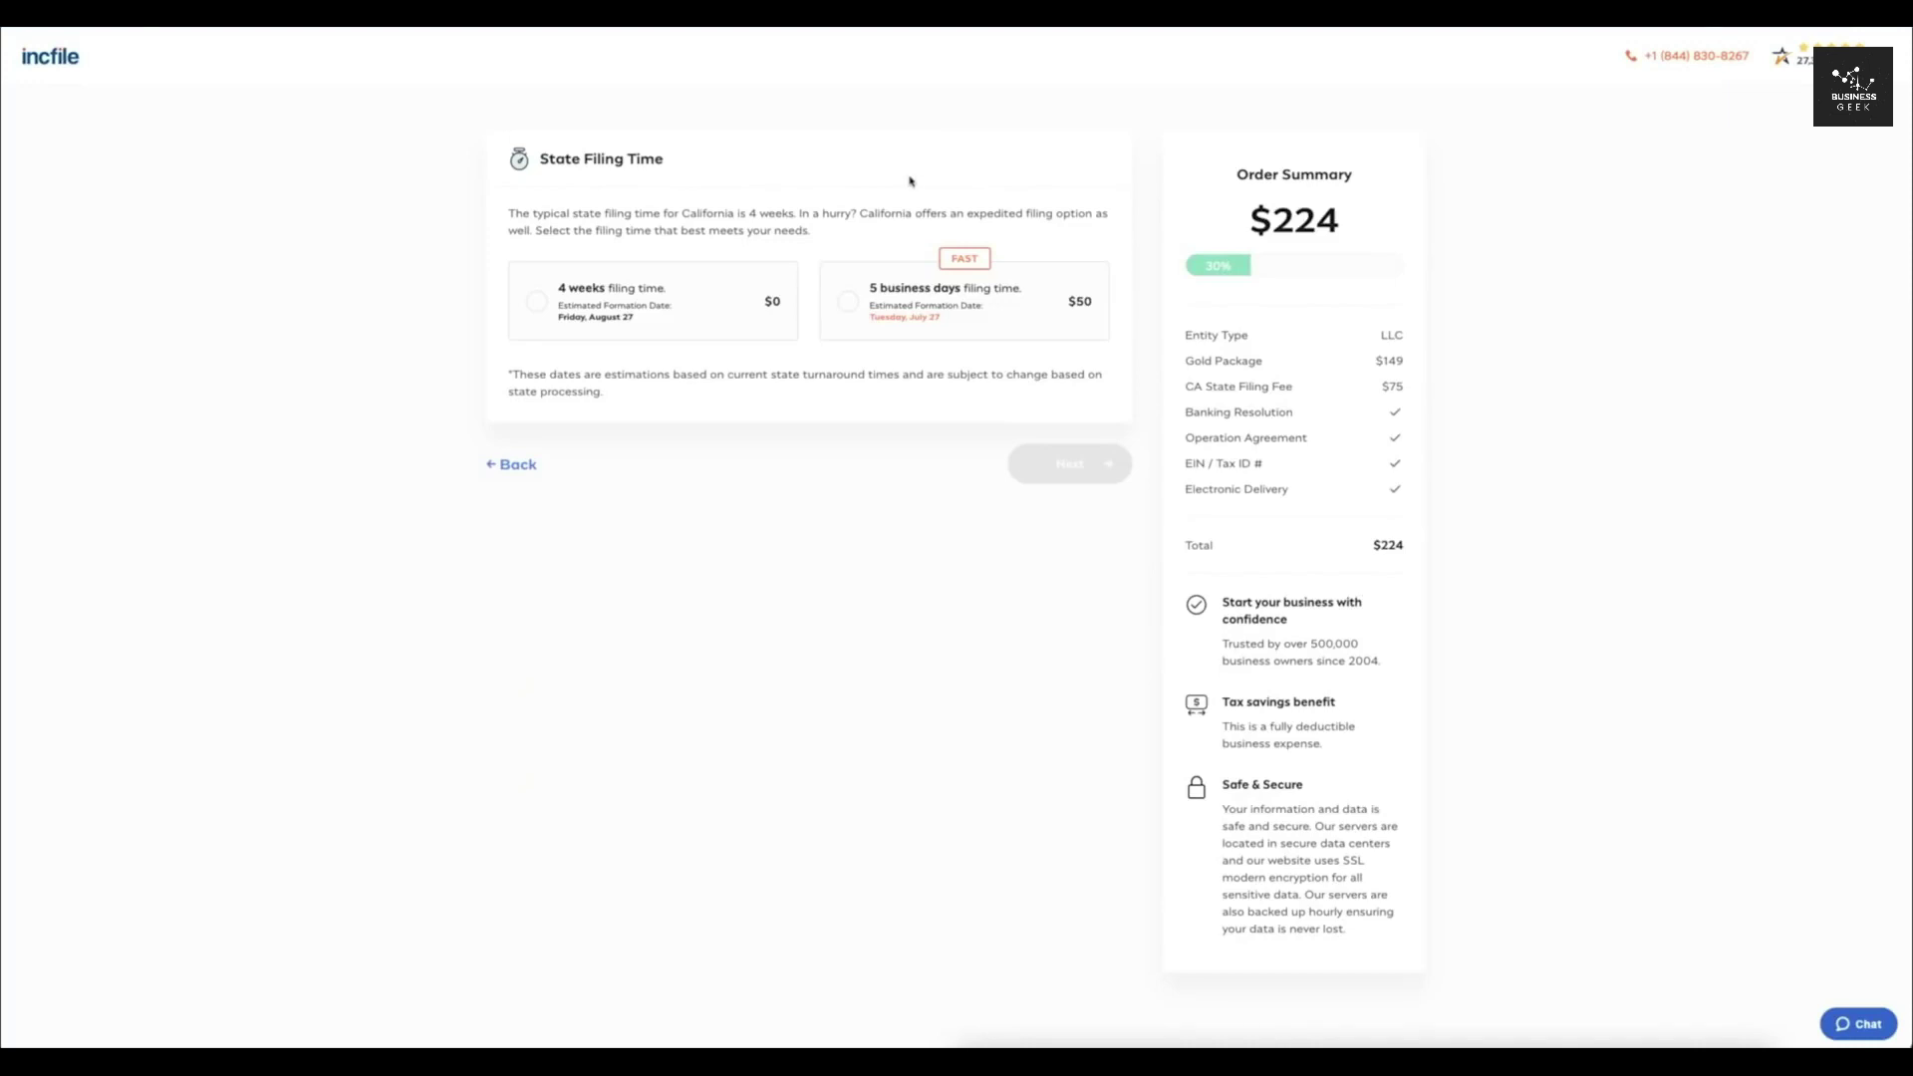
Step: Choose the 4 weeks state filing time at $0 and continue to the company information
drag(894, 252, 855, 192)
click(855, 192)
click(539, 306)
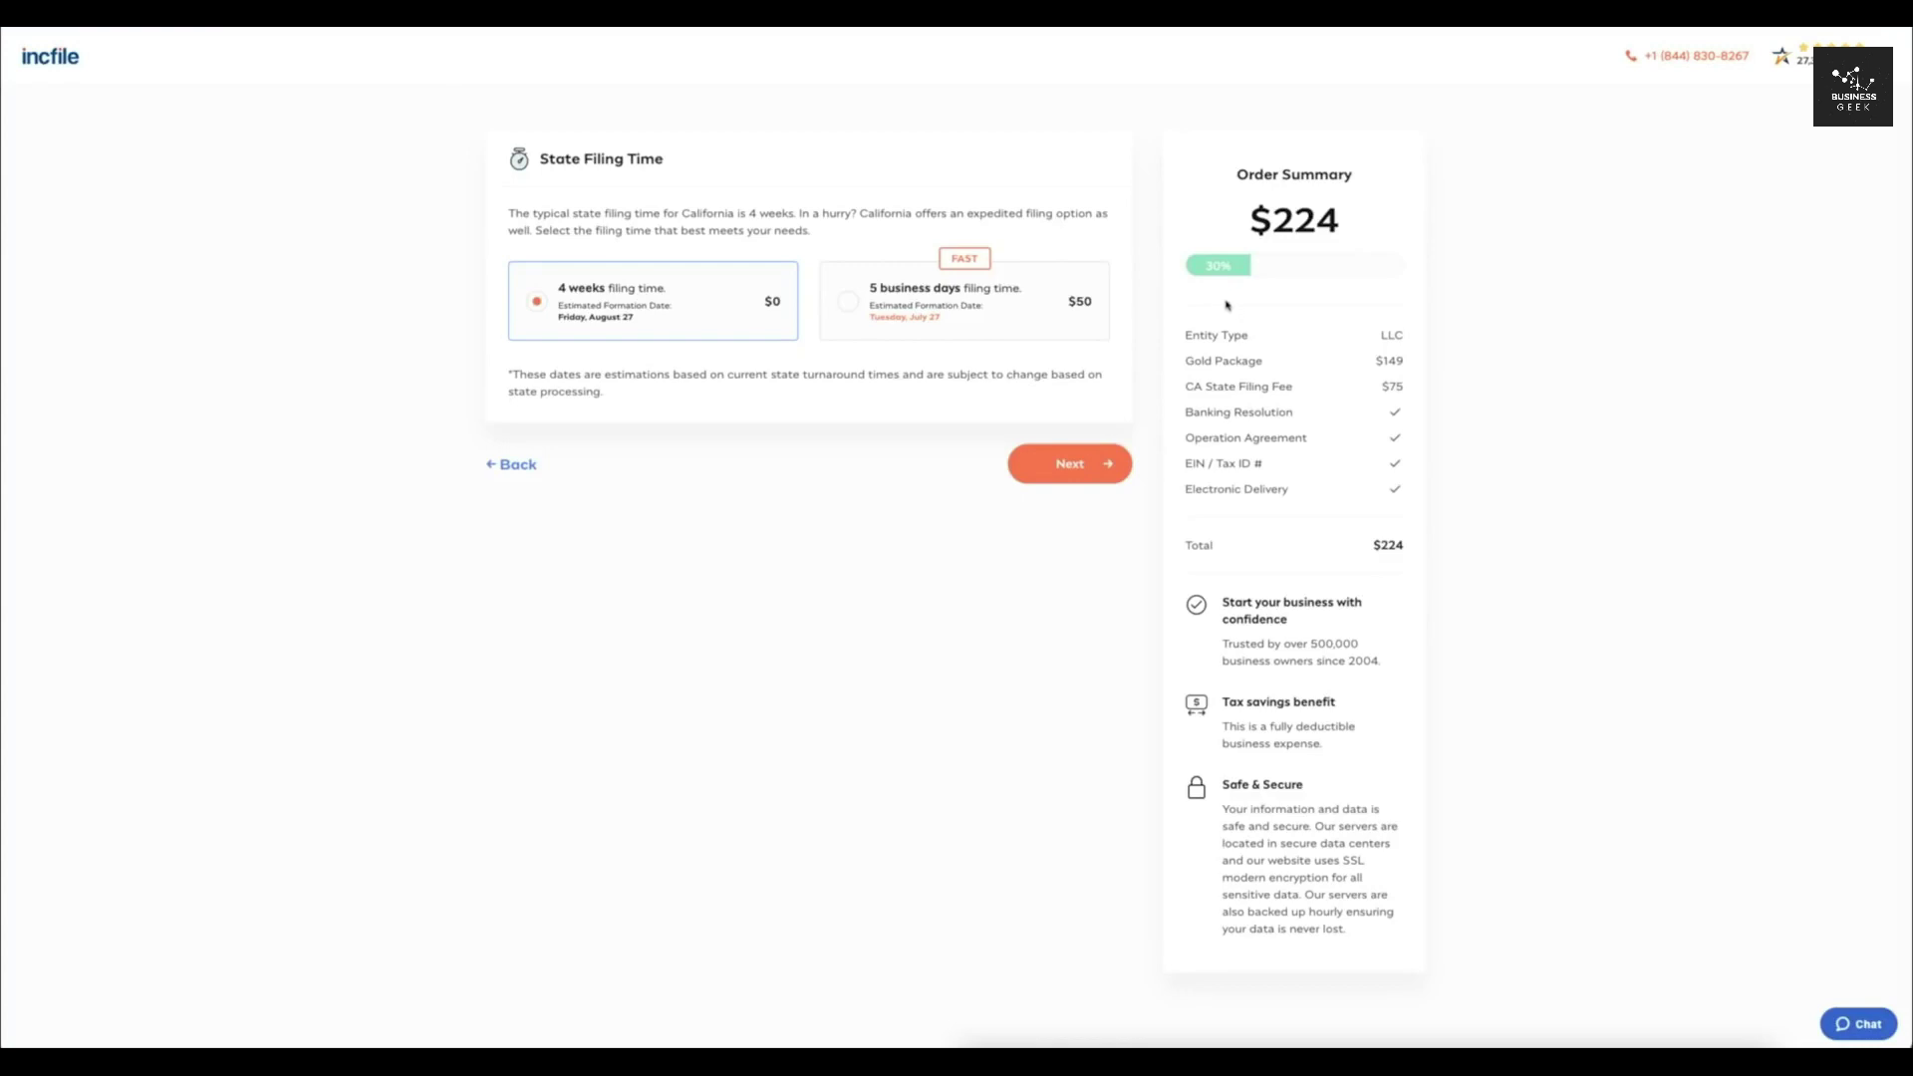
click(856, 302)
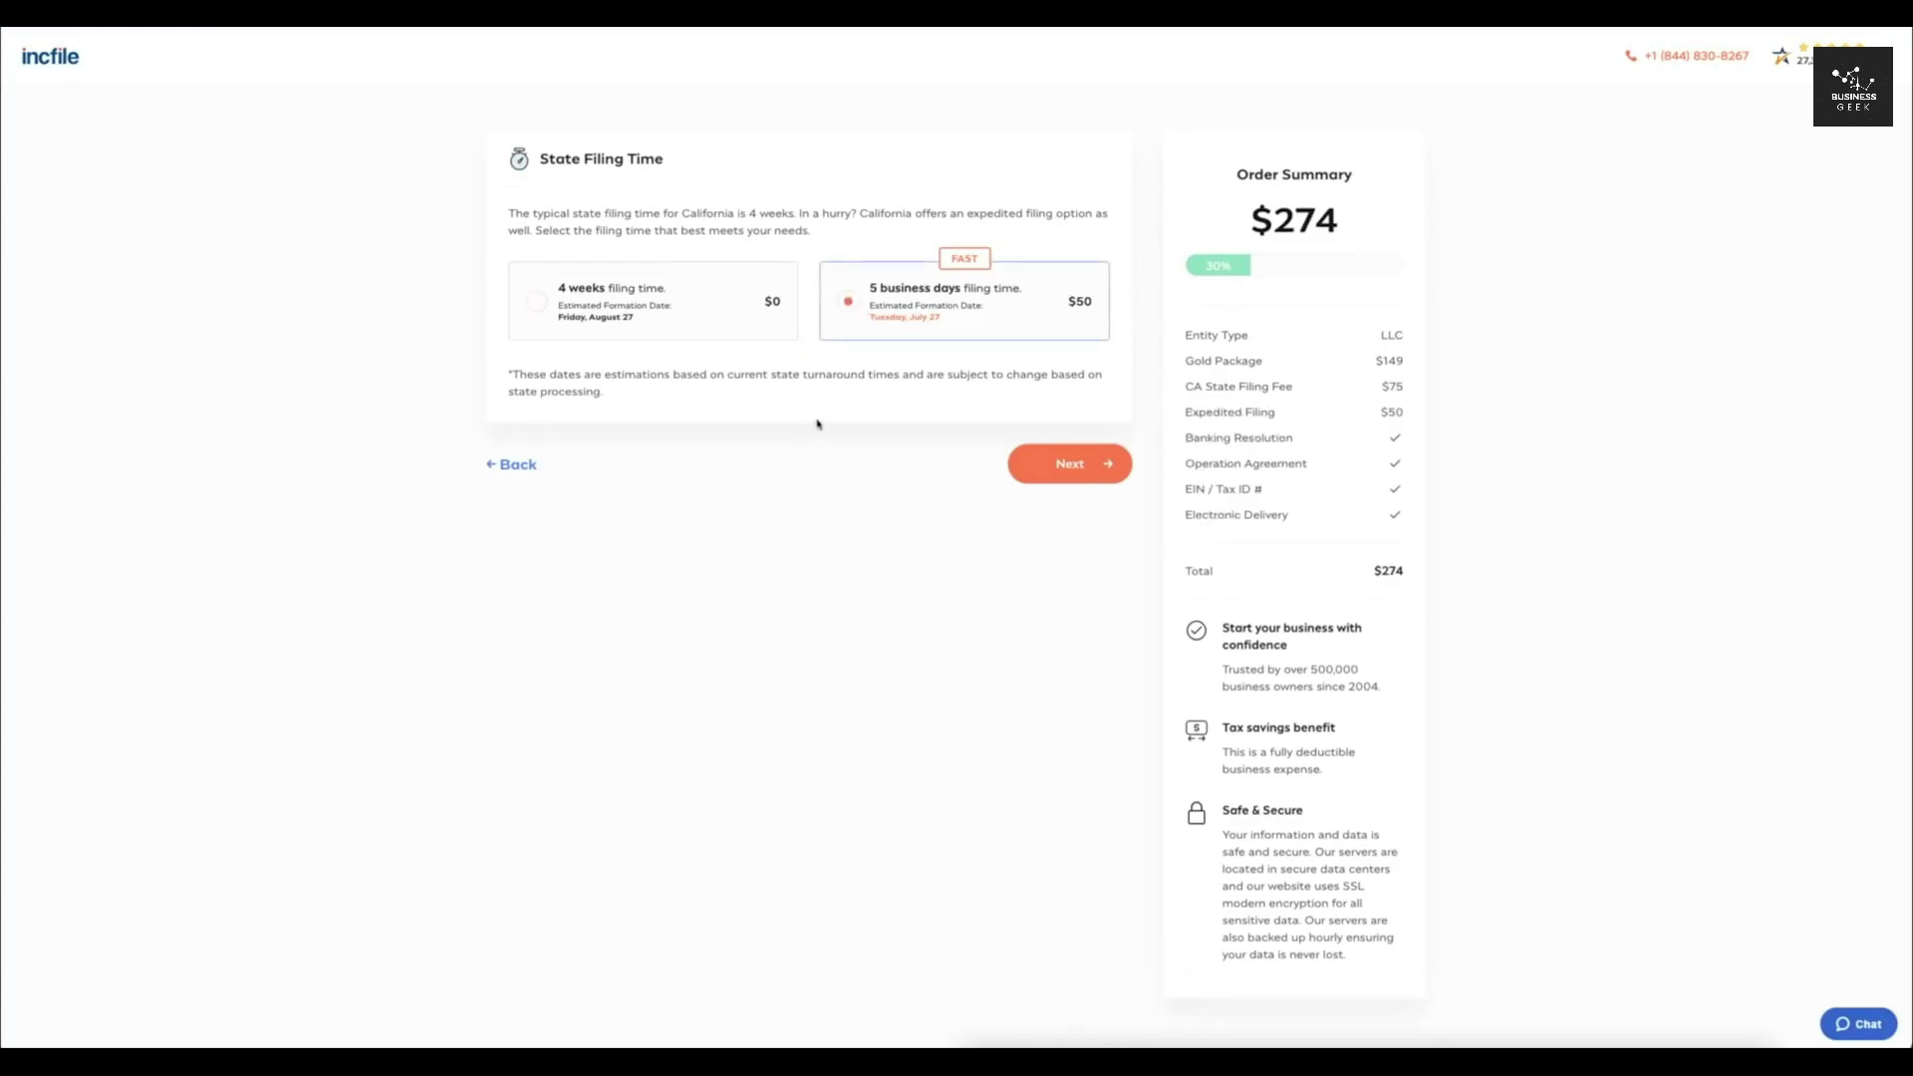
click(566, 306)
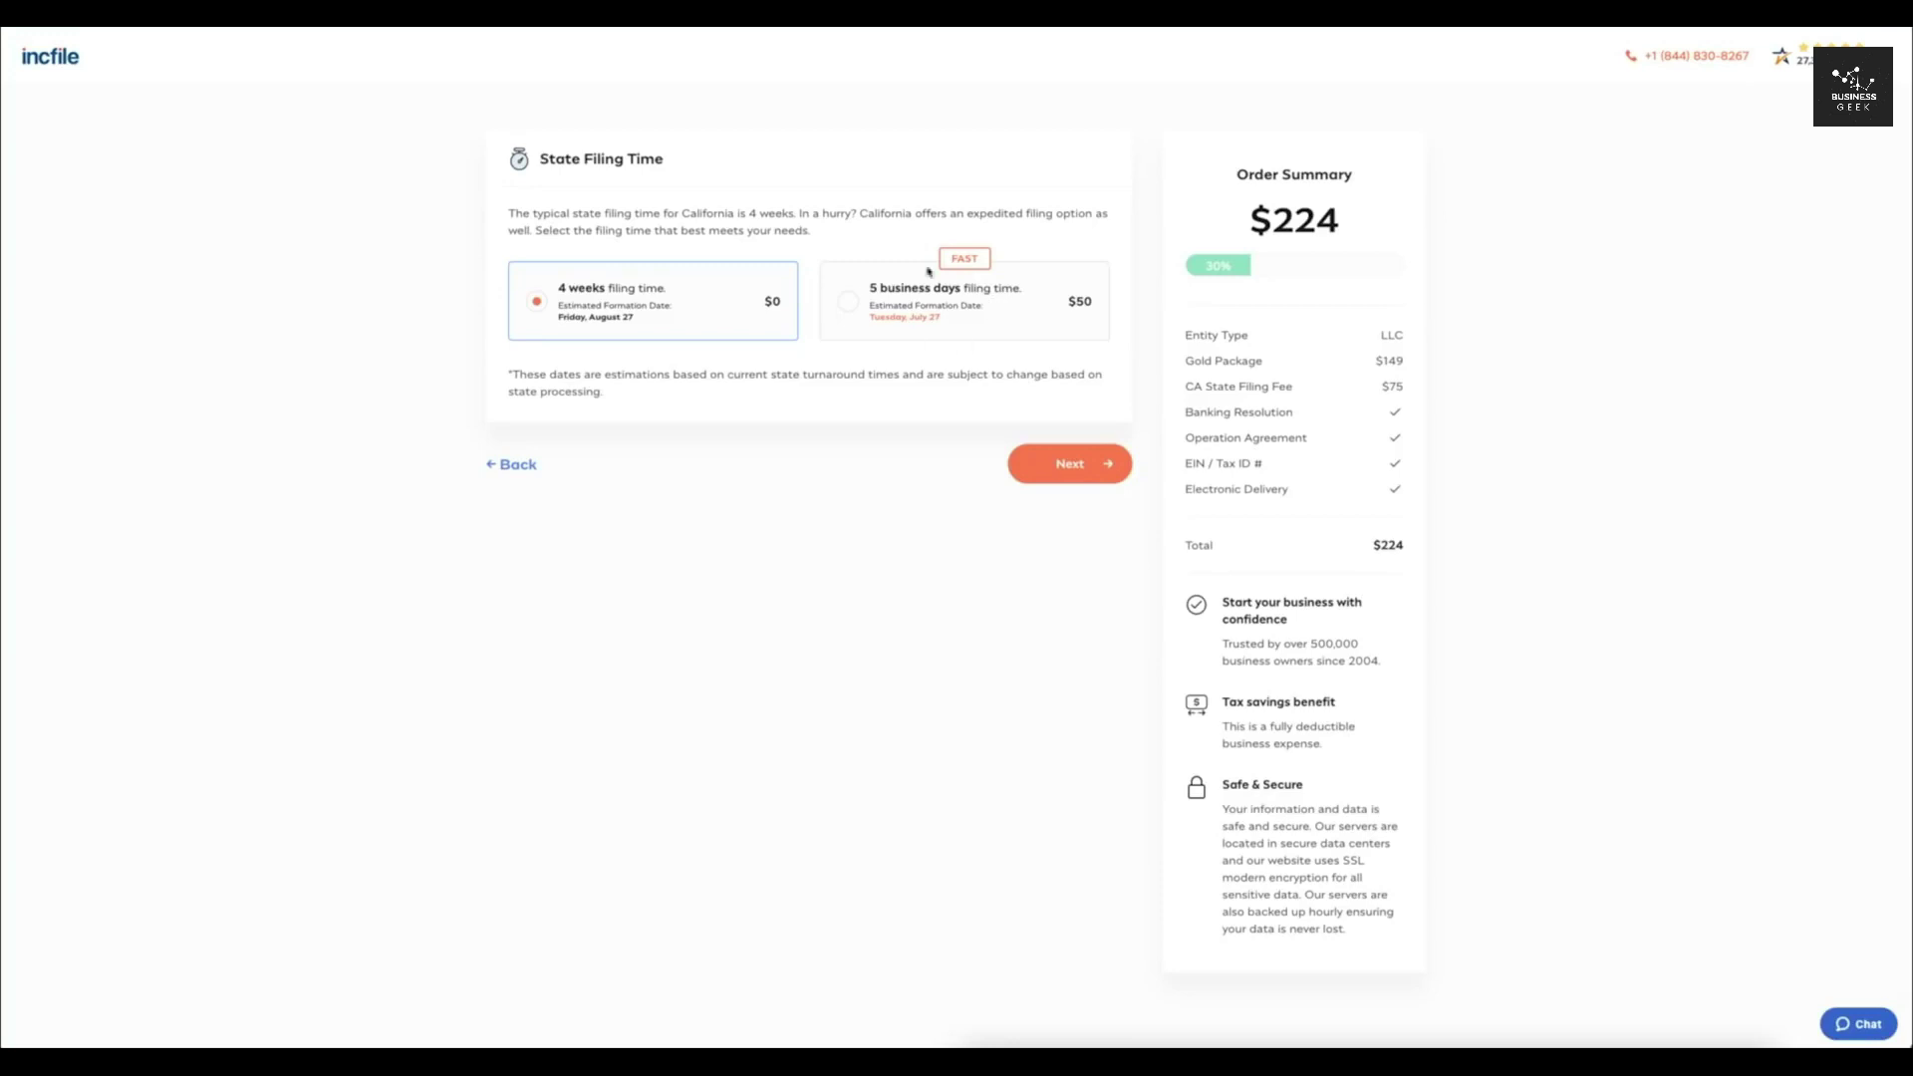
click(1105, 466)
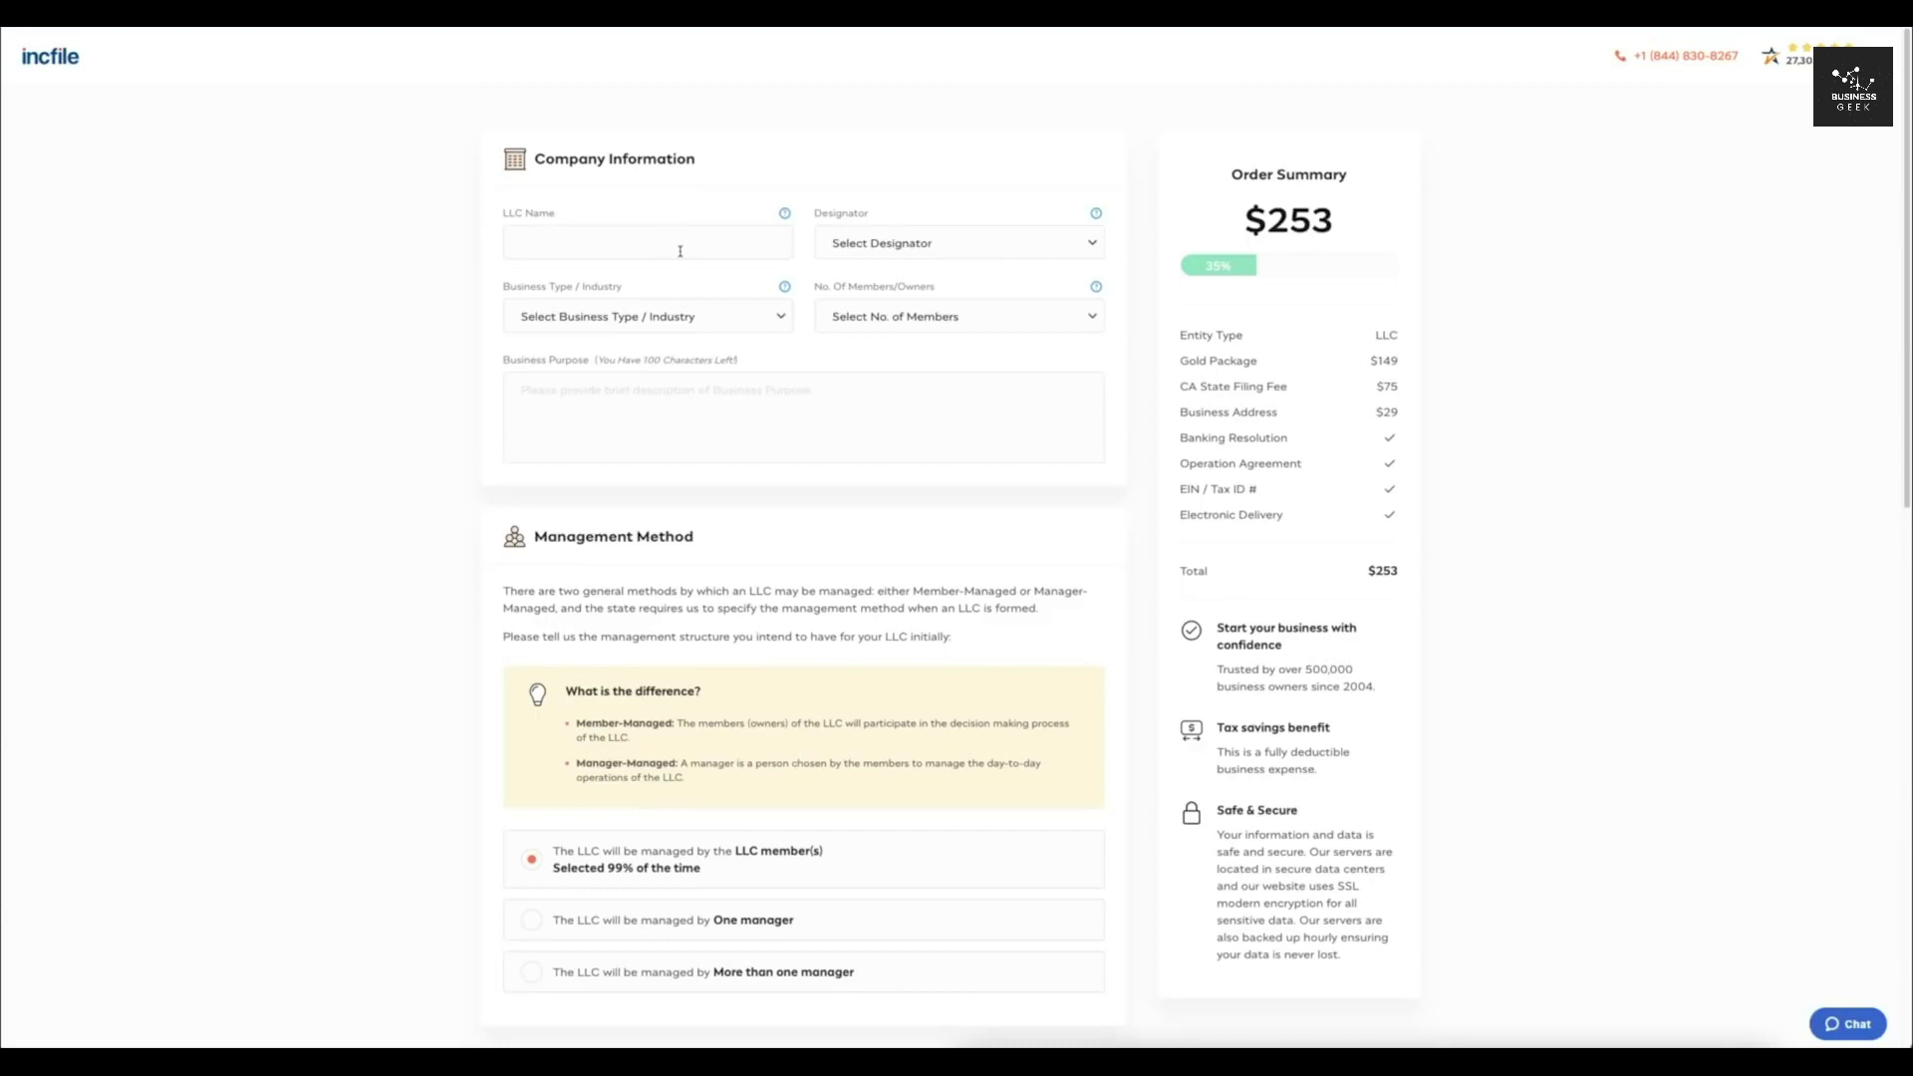
Step: Enter "Biz Entity Prep Services" as the LLC name and choose LLC as its designator
click(685, 236)
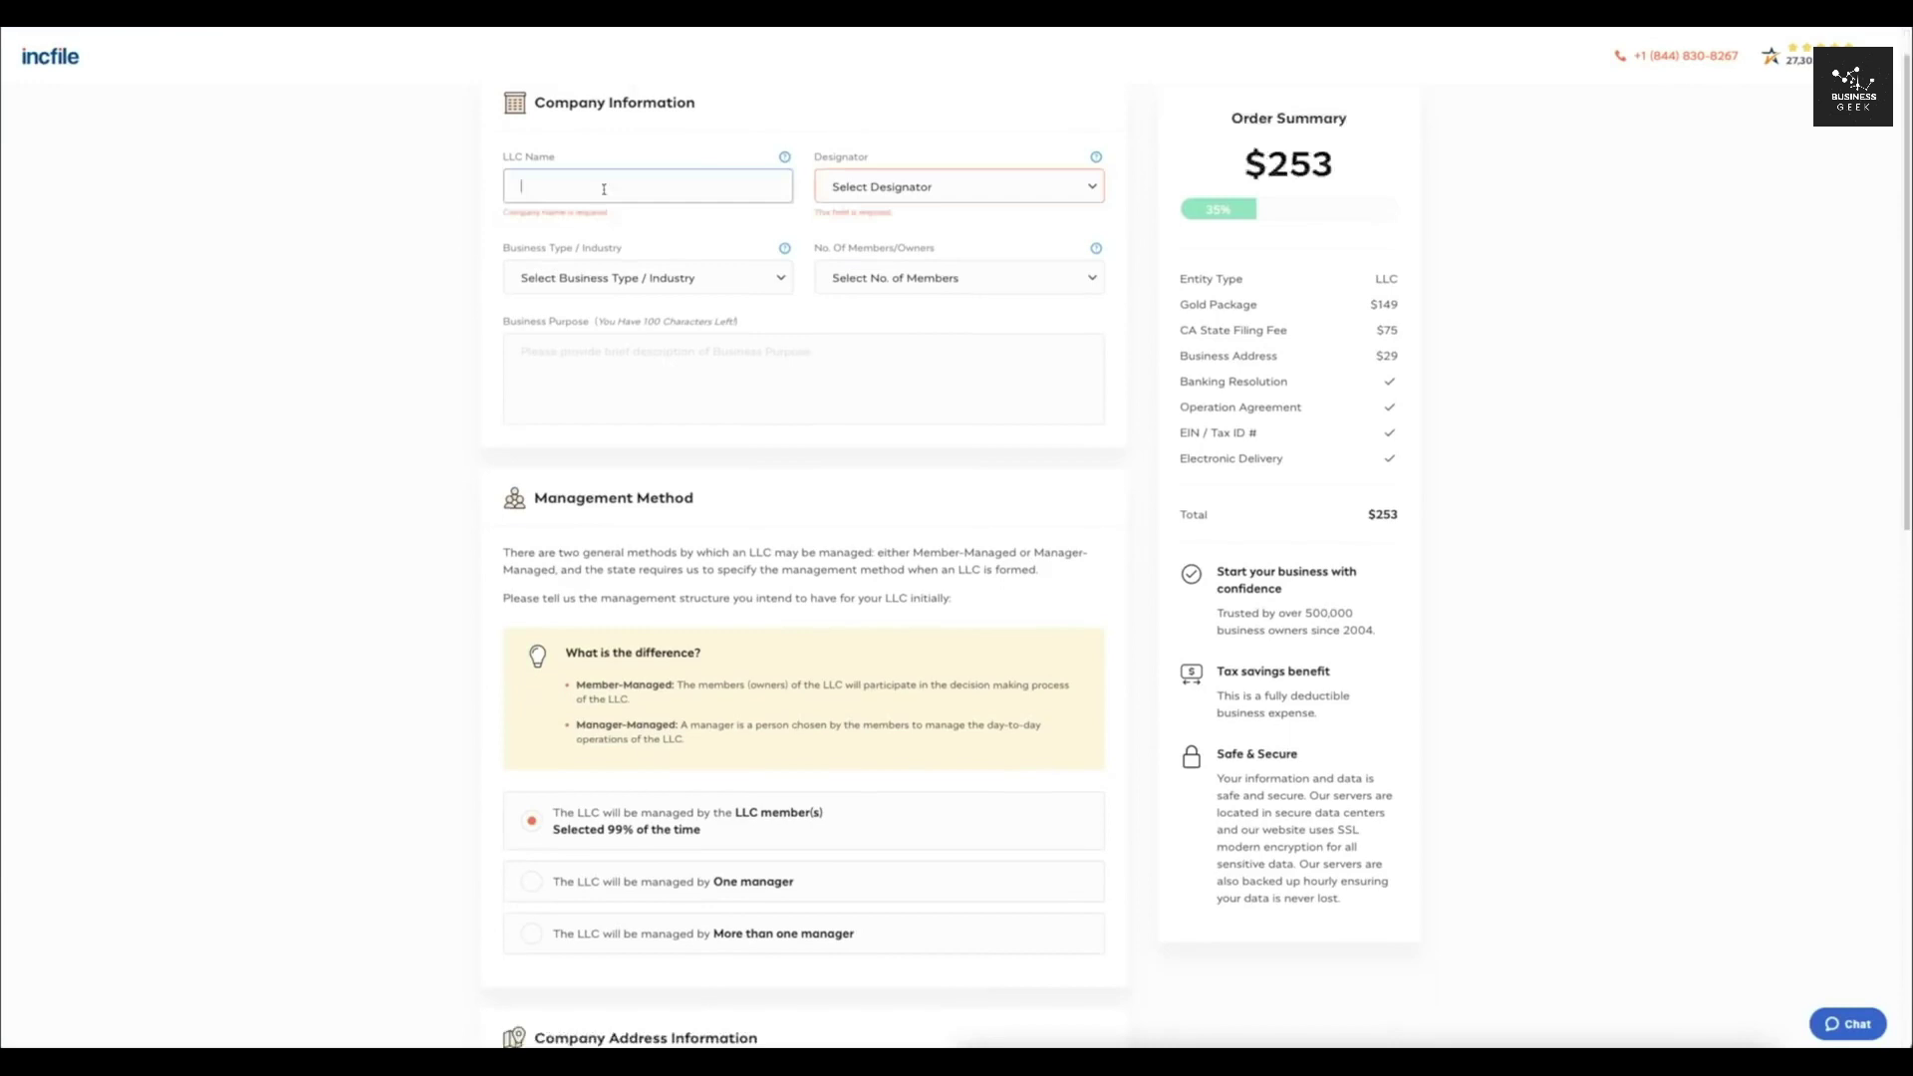
text(BZiz Entity Prep Services)
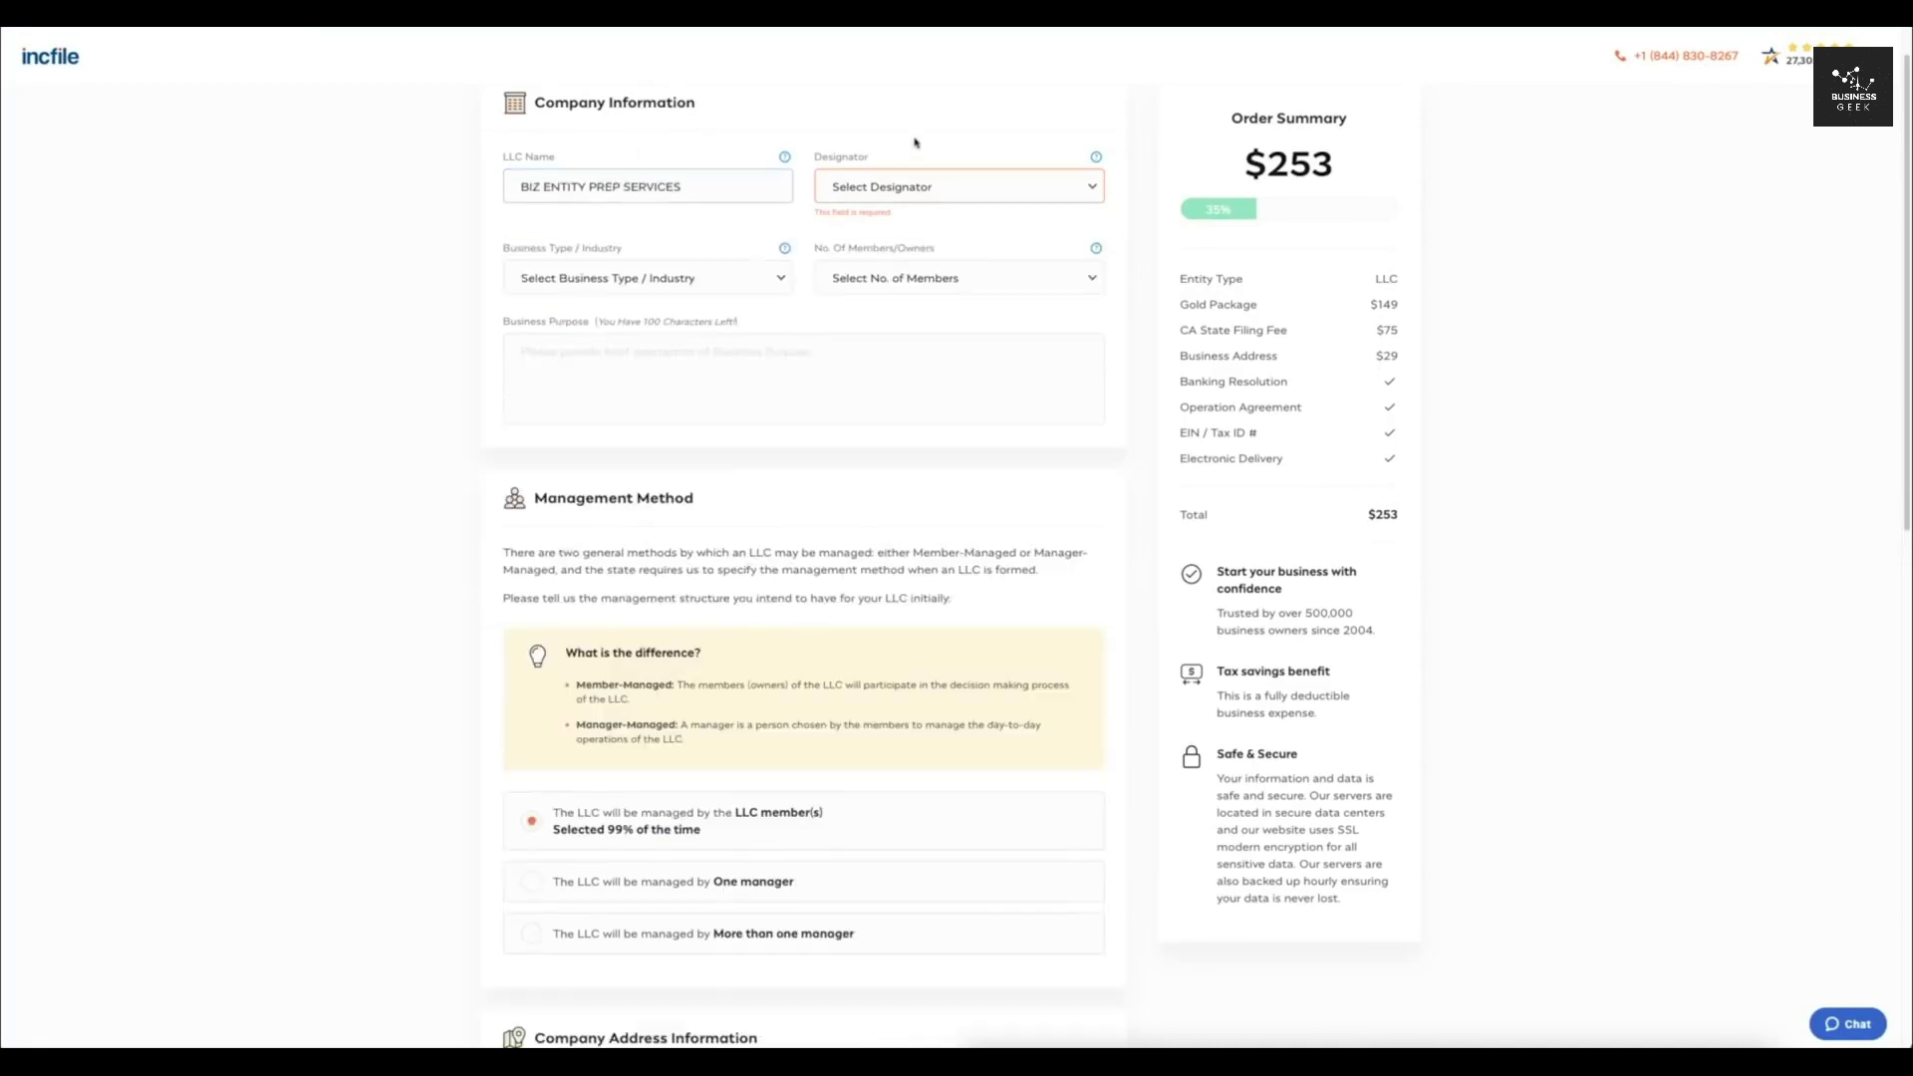
click(915, 186)
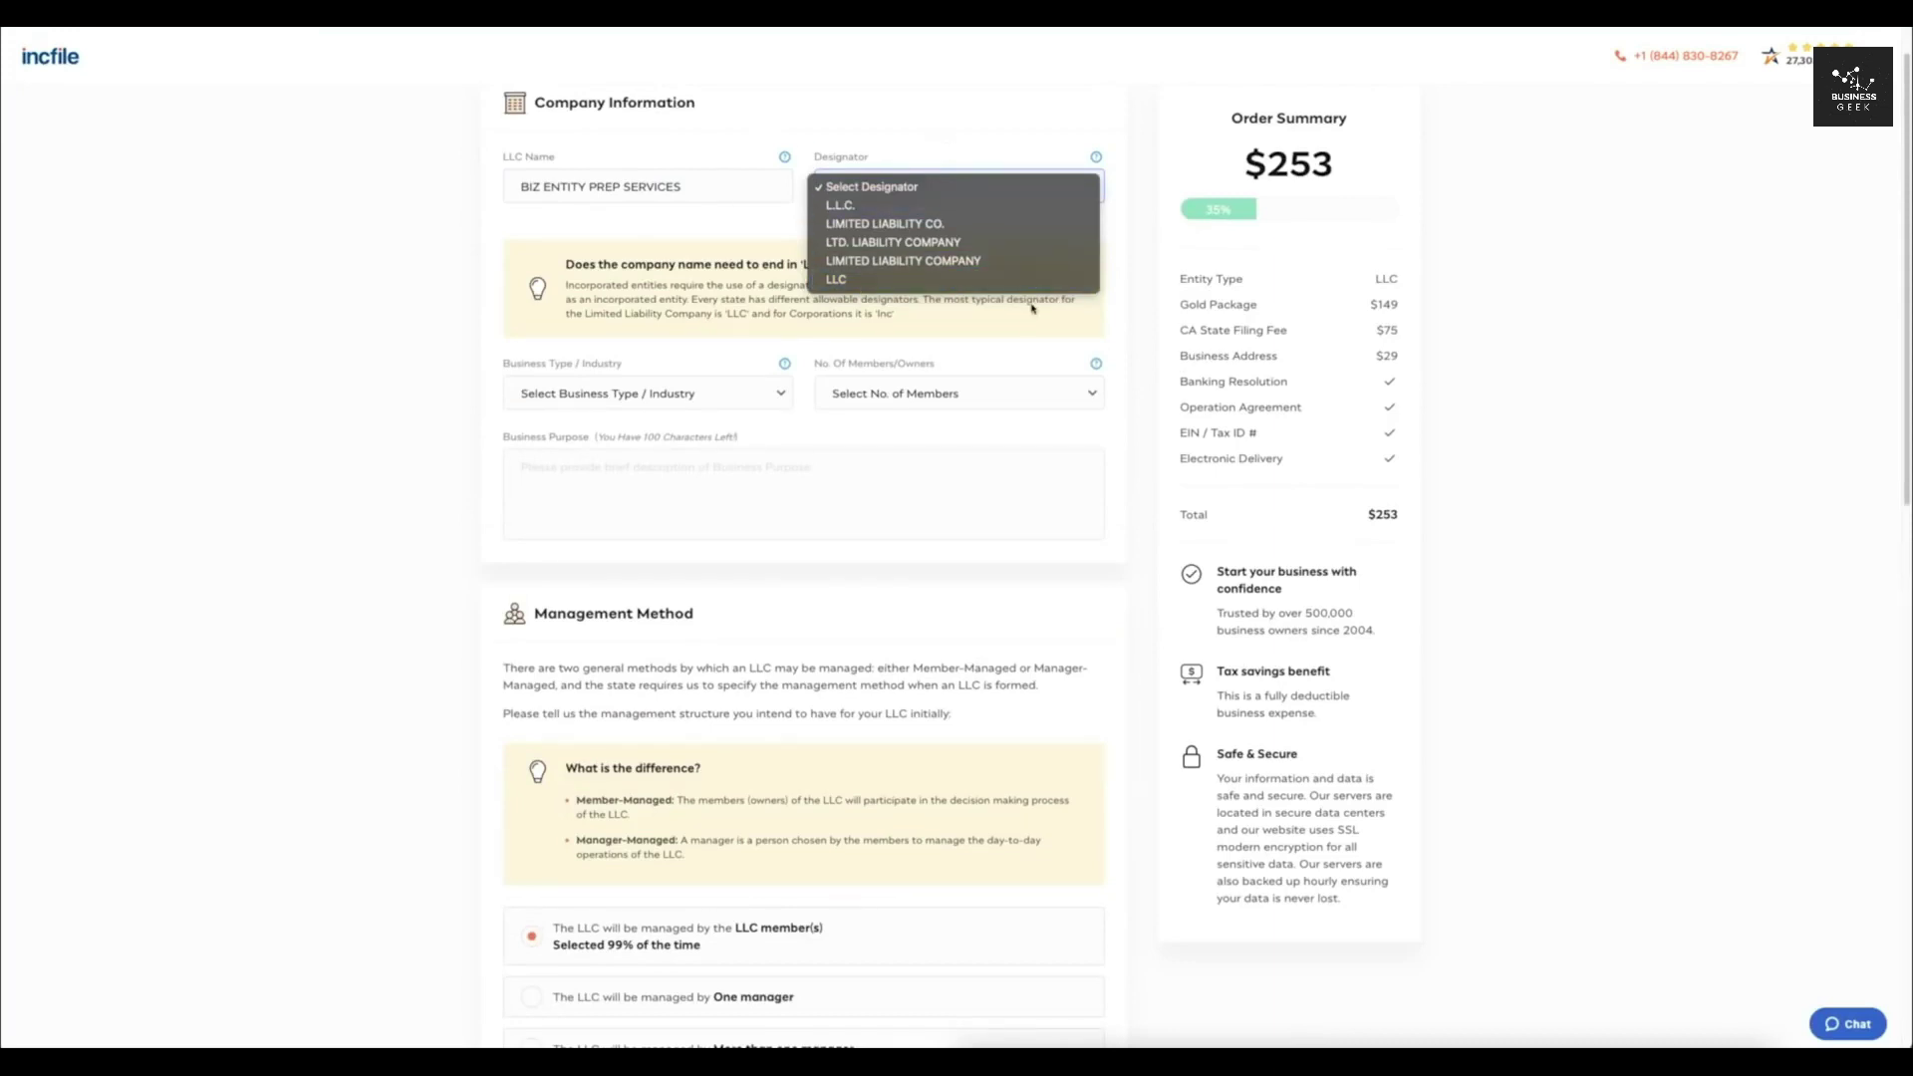
click(853, 280)
click(896, 235)
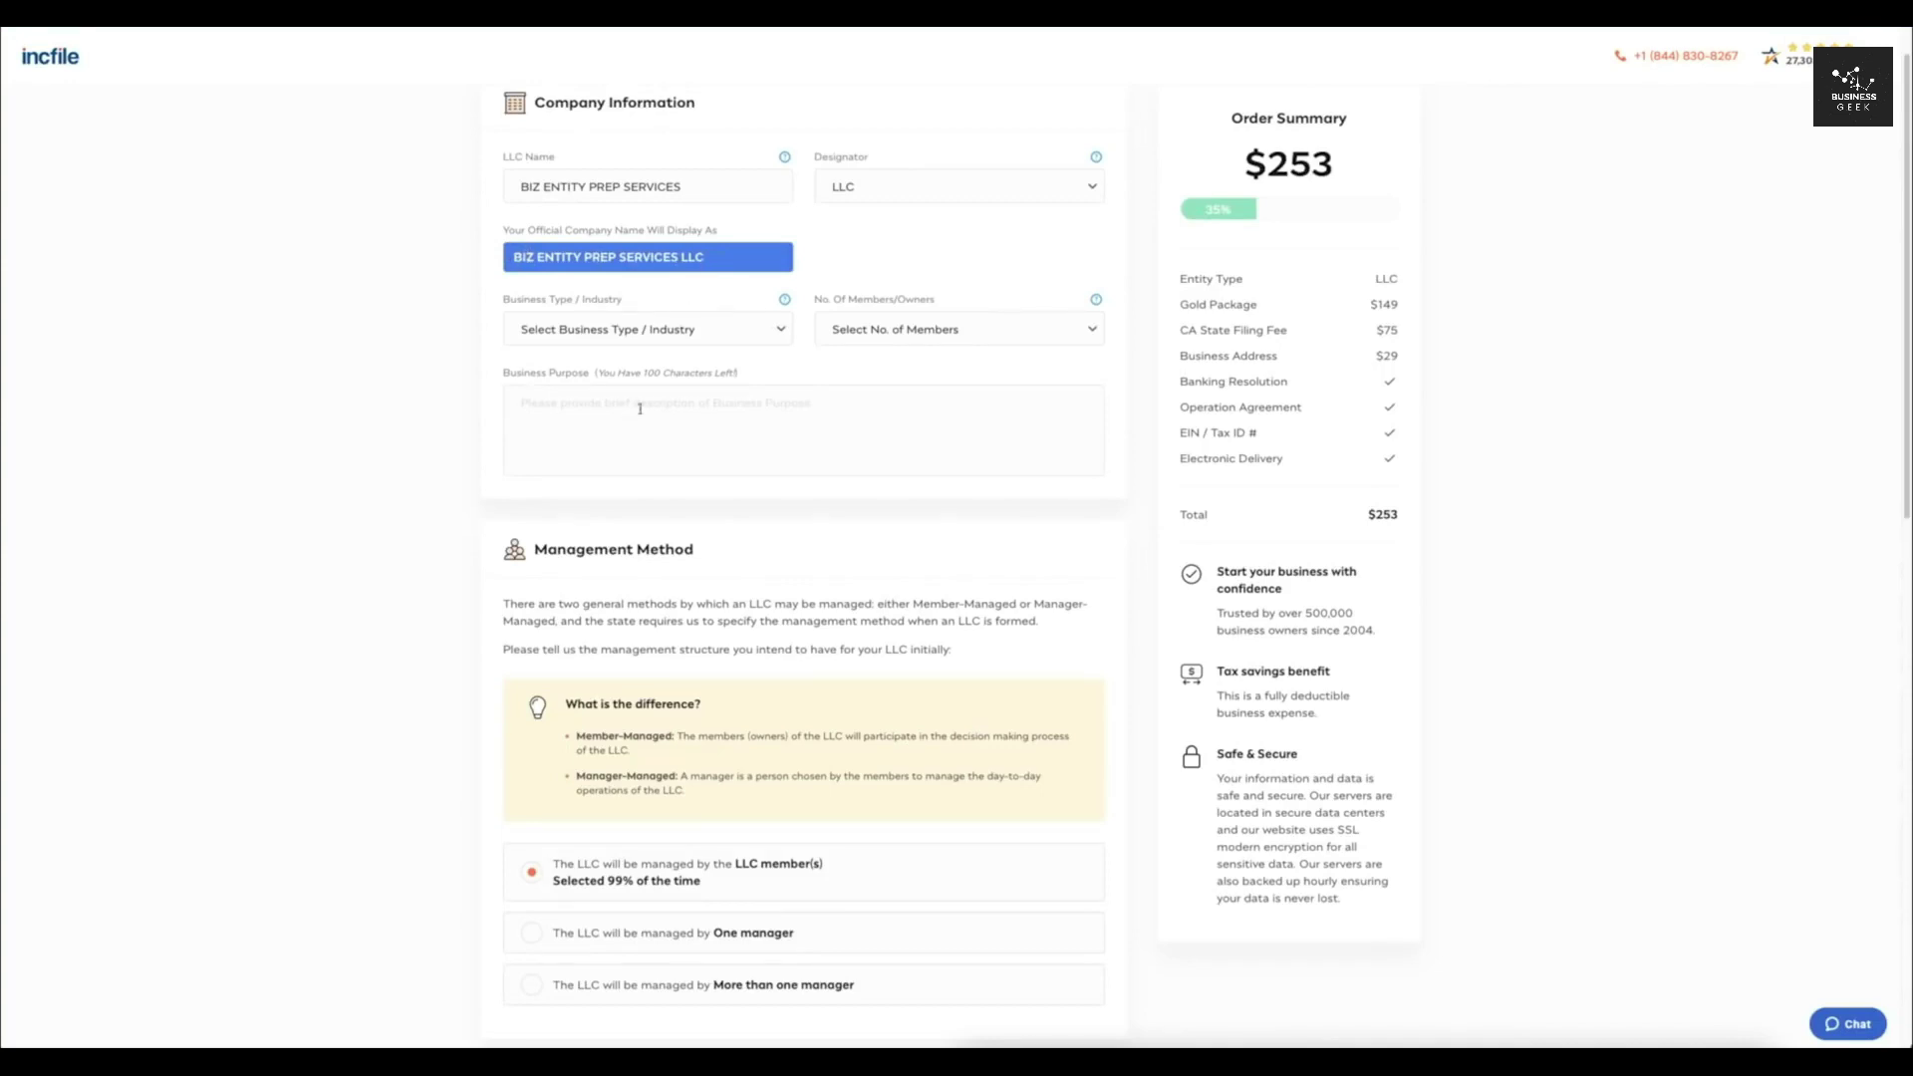
Step: Set the business type to Accountant / Tax Services and the number of members/owners to 1
click(662, 331)
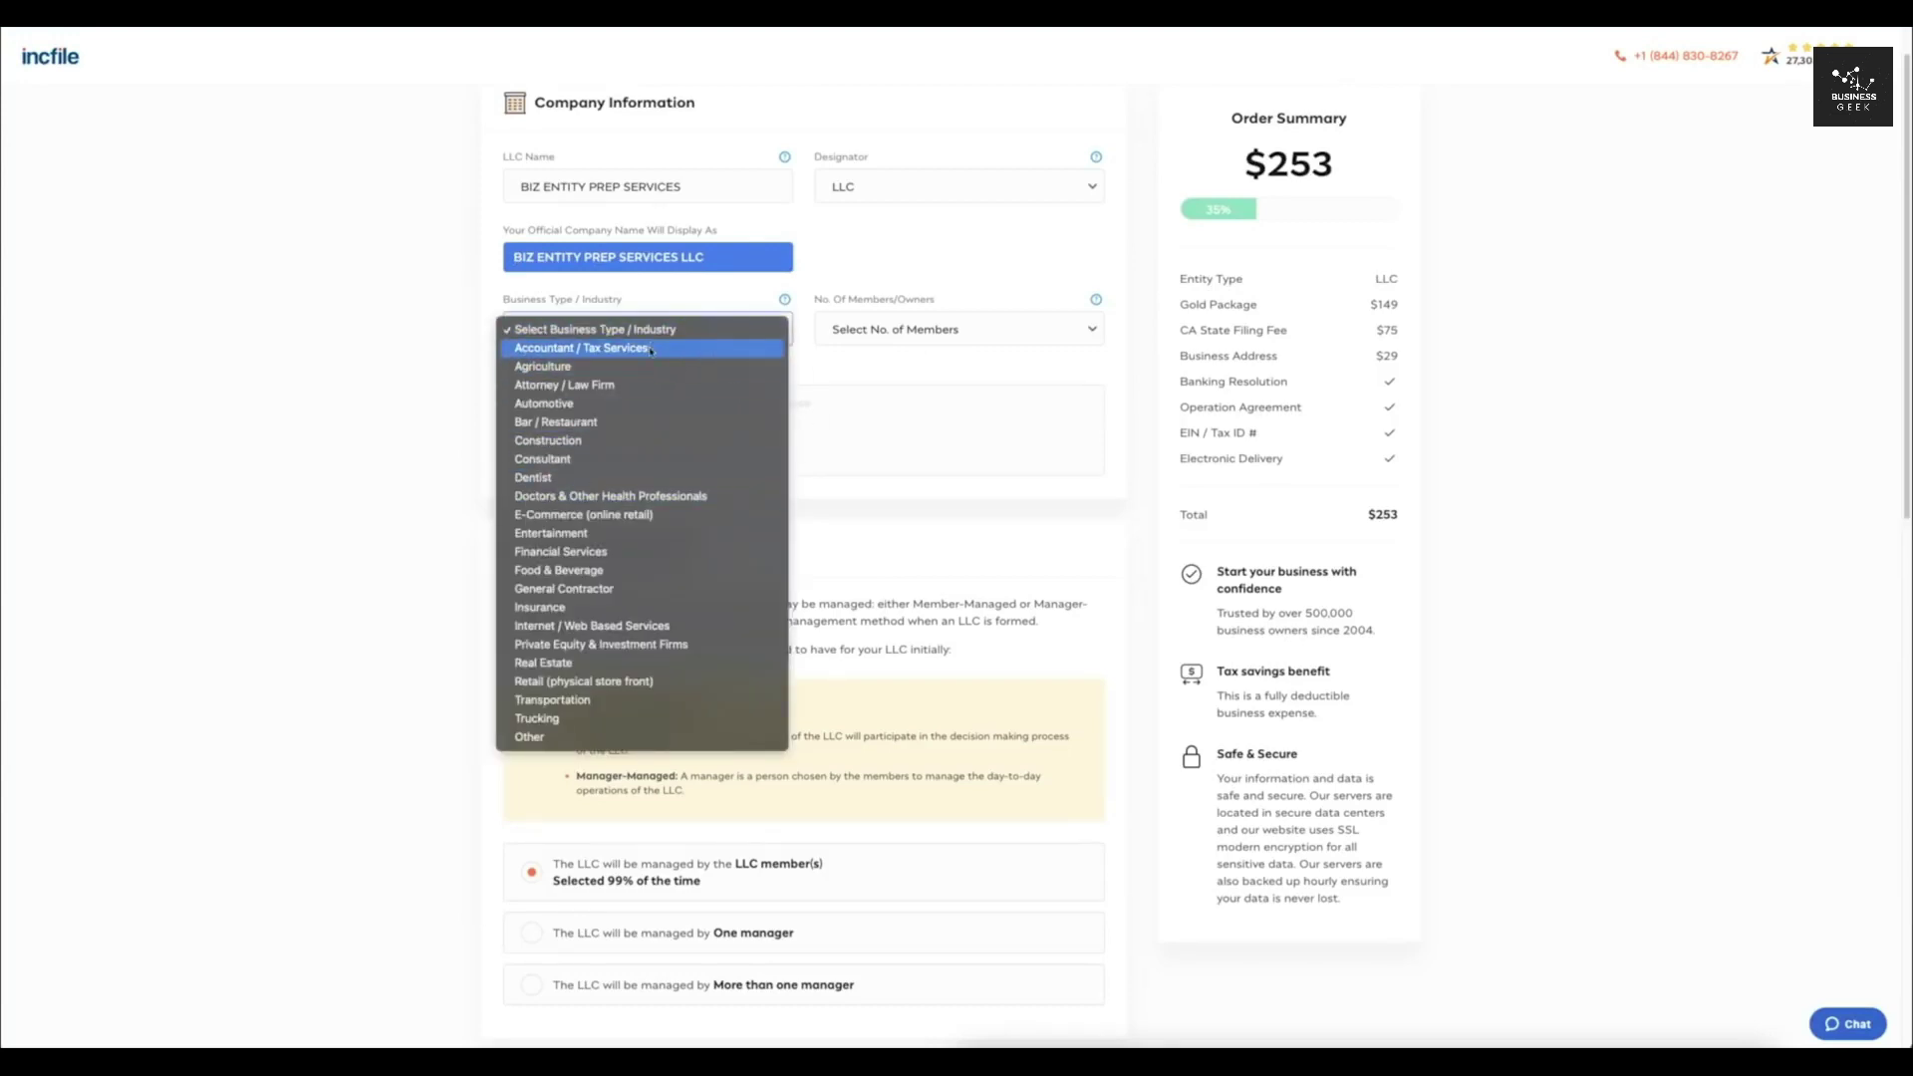
click(651, 349)
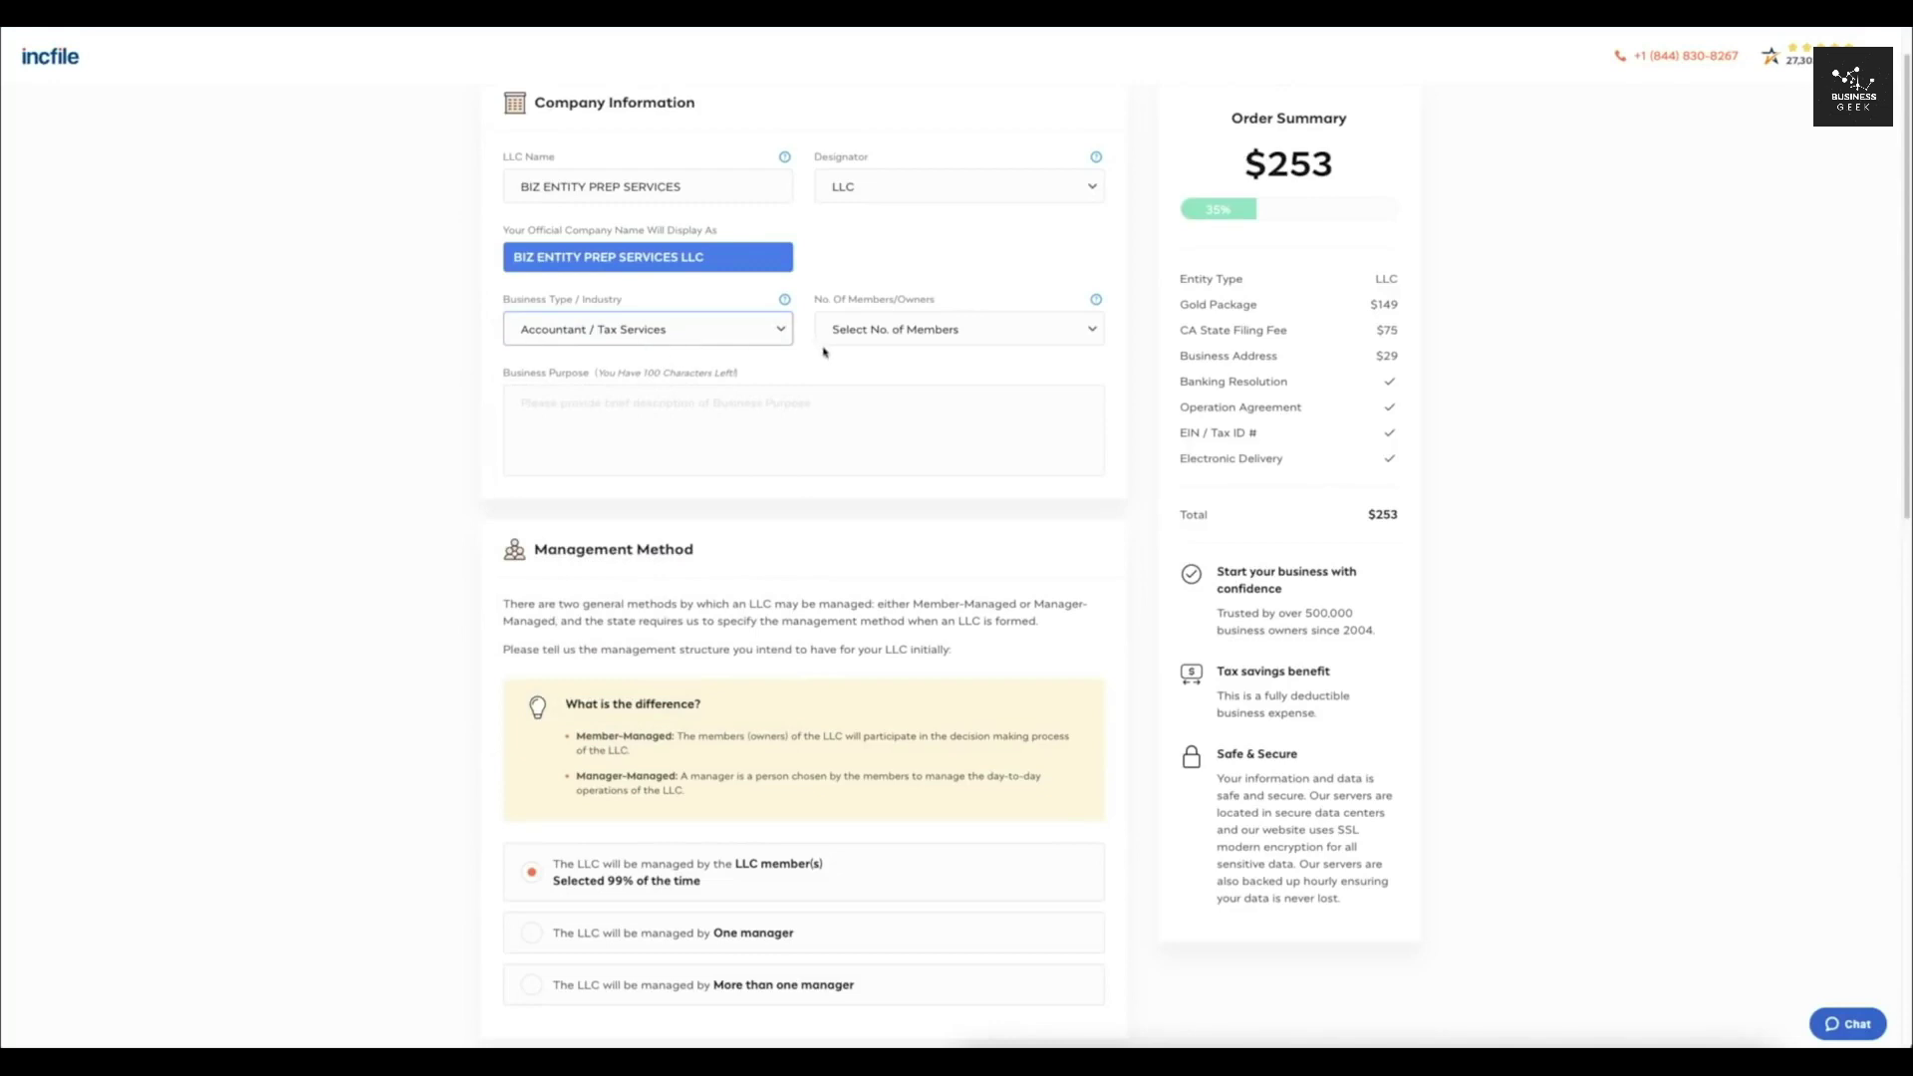
click(1016, 335)
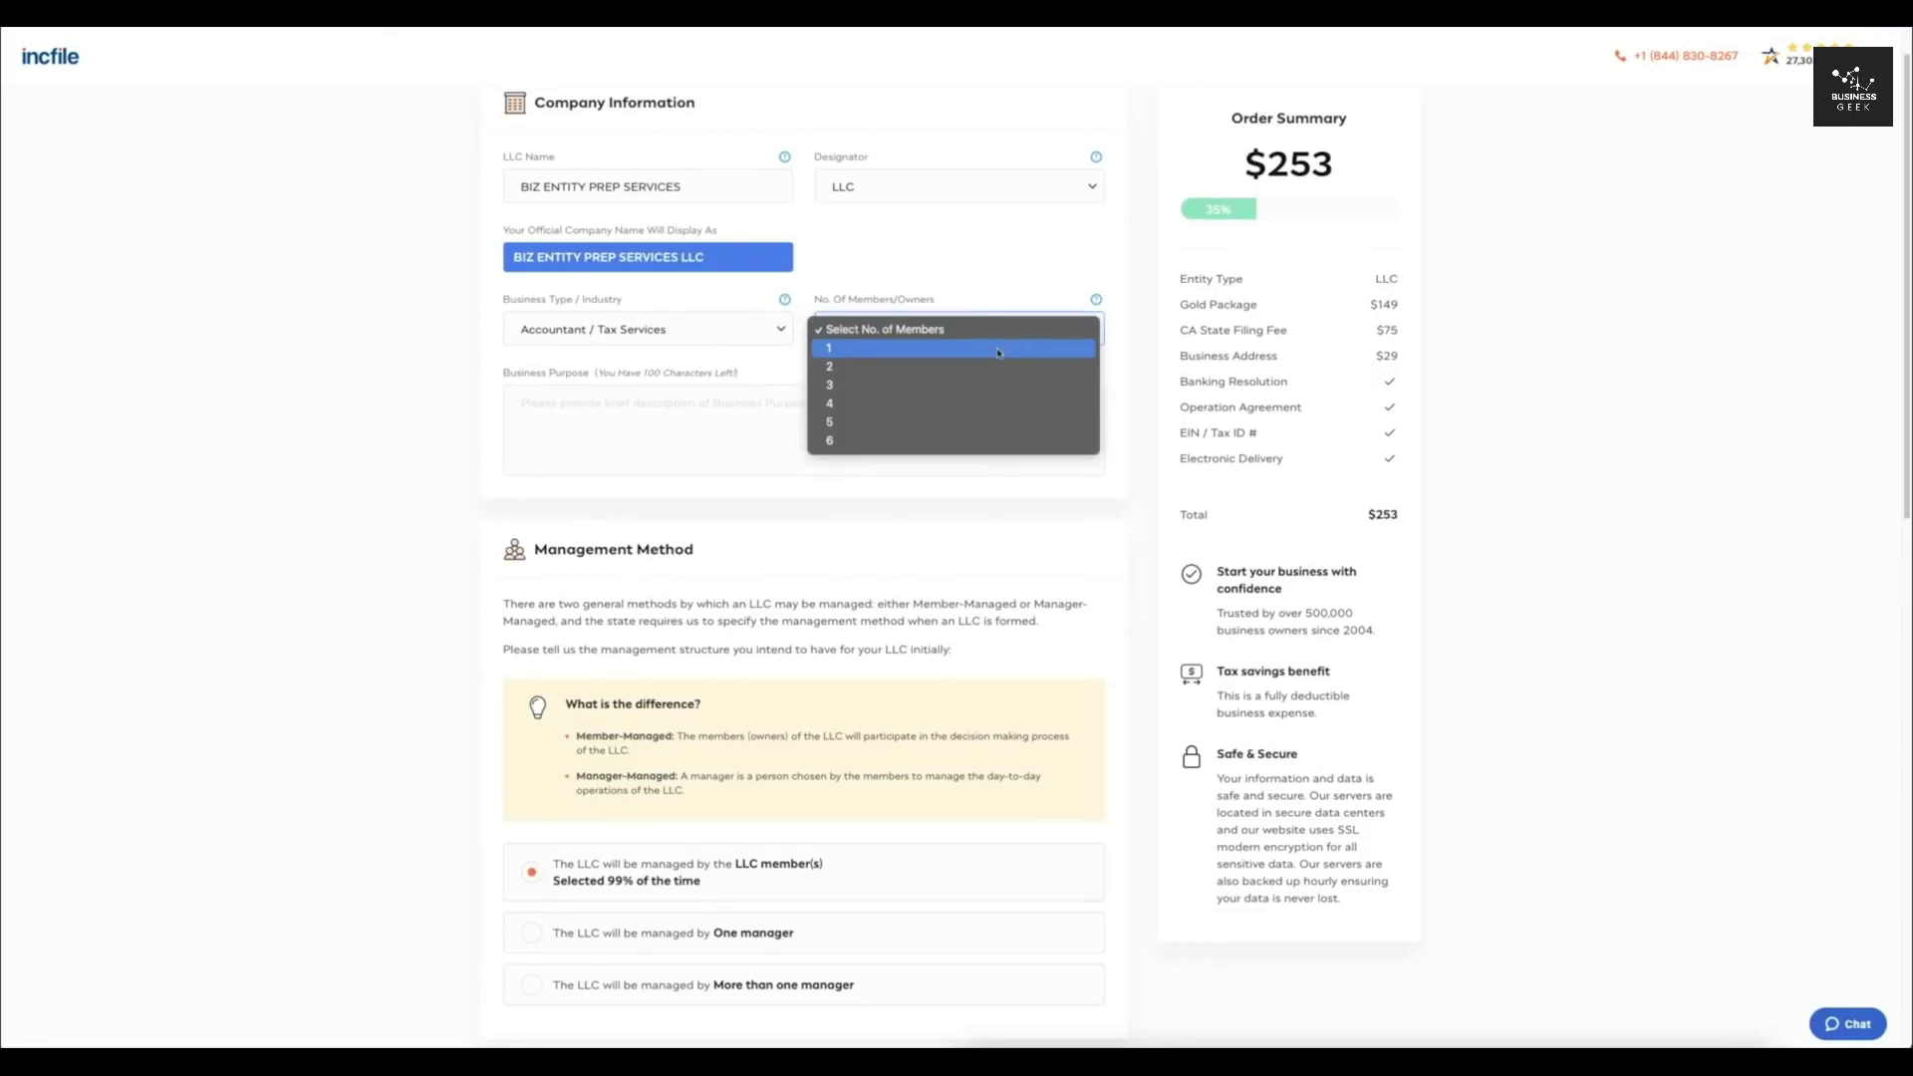
click(998, 352)
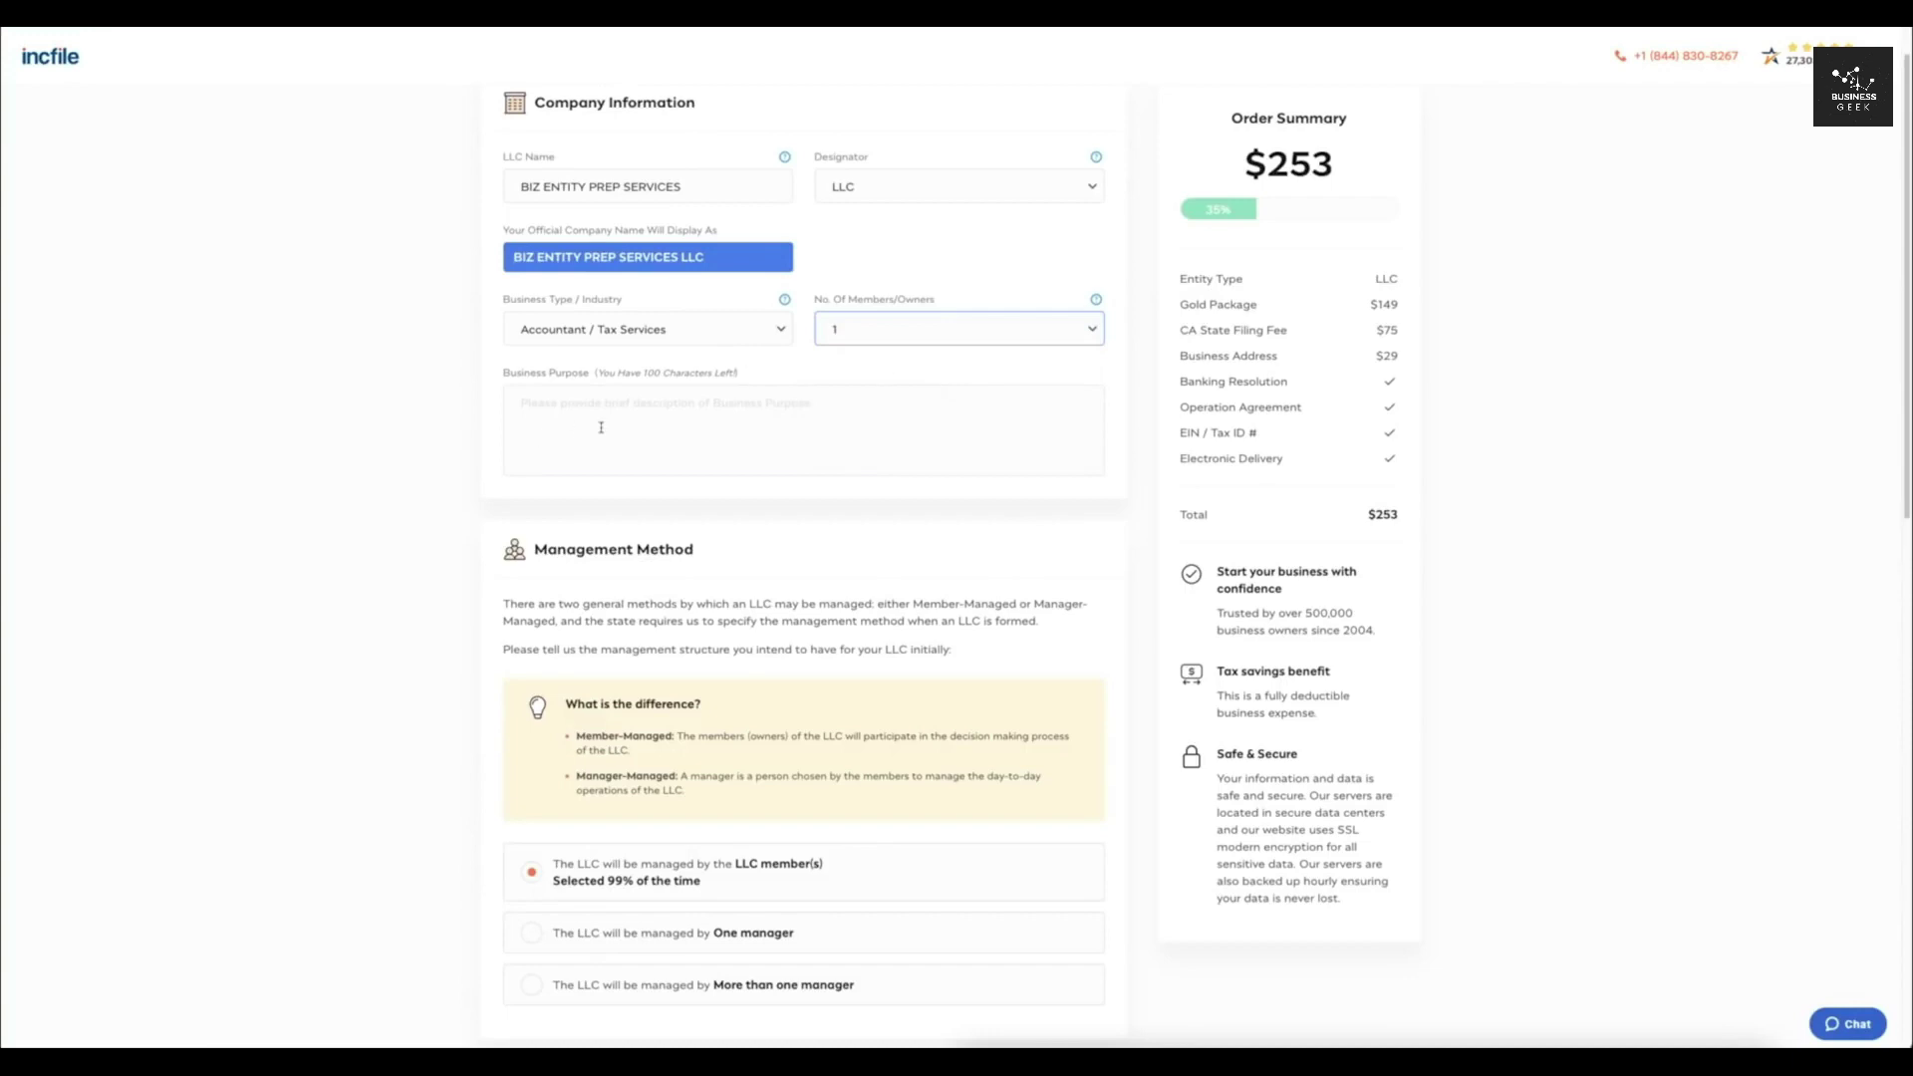
Step: Describe the business purpose as "Helping people prep and set up their business entities"
click(720, 424)
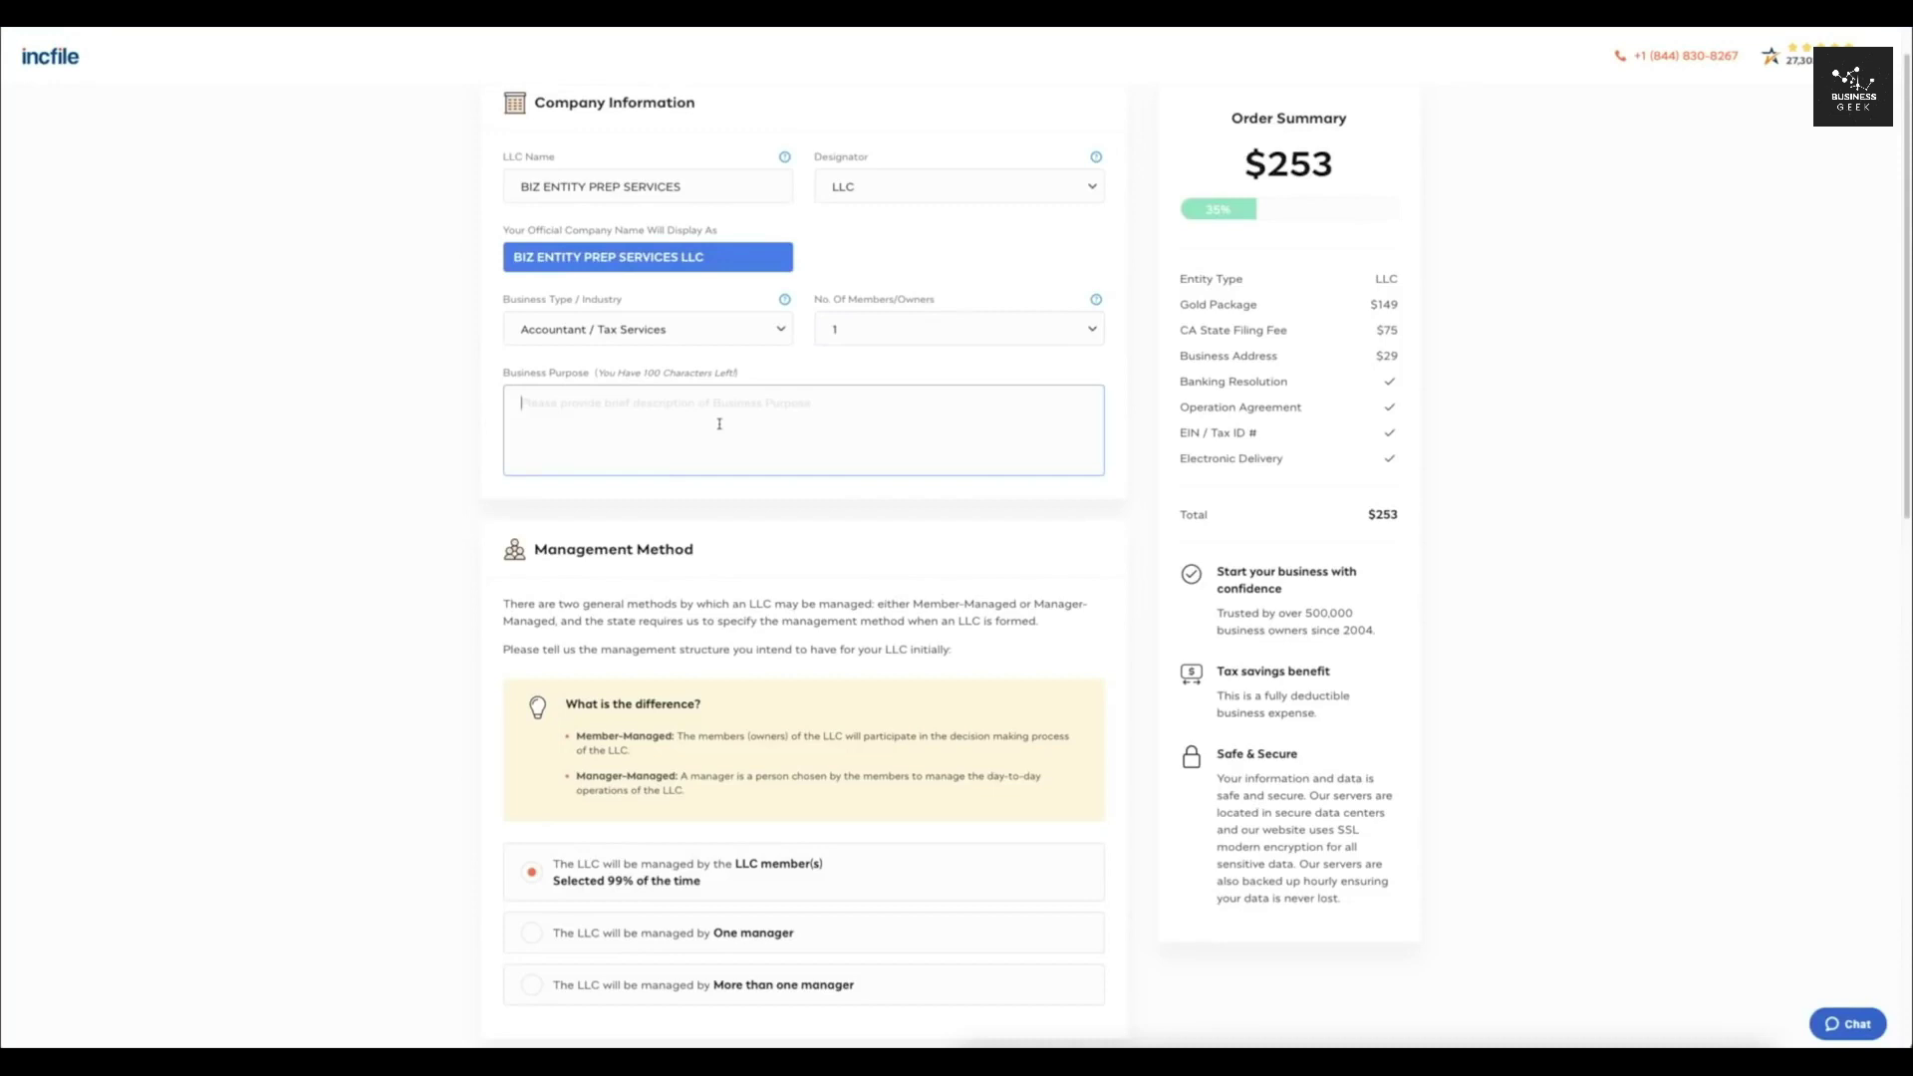
text(H)
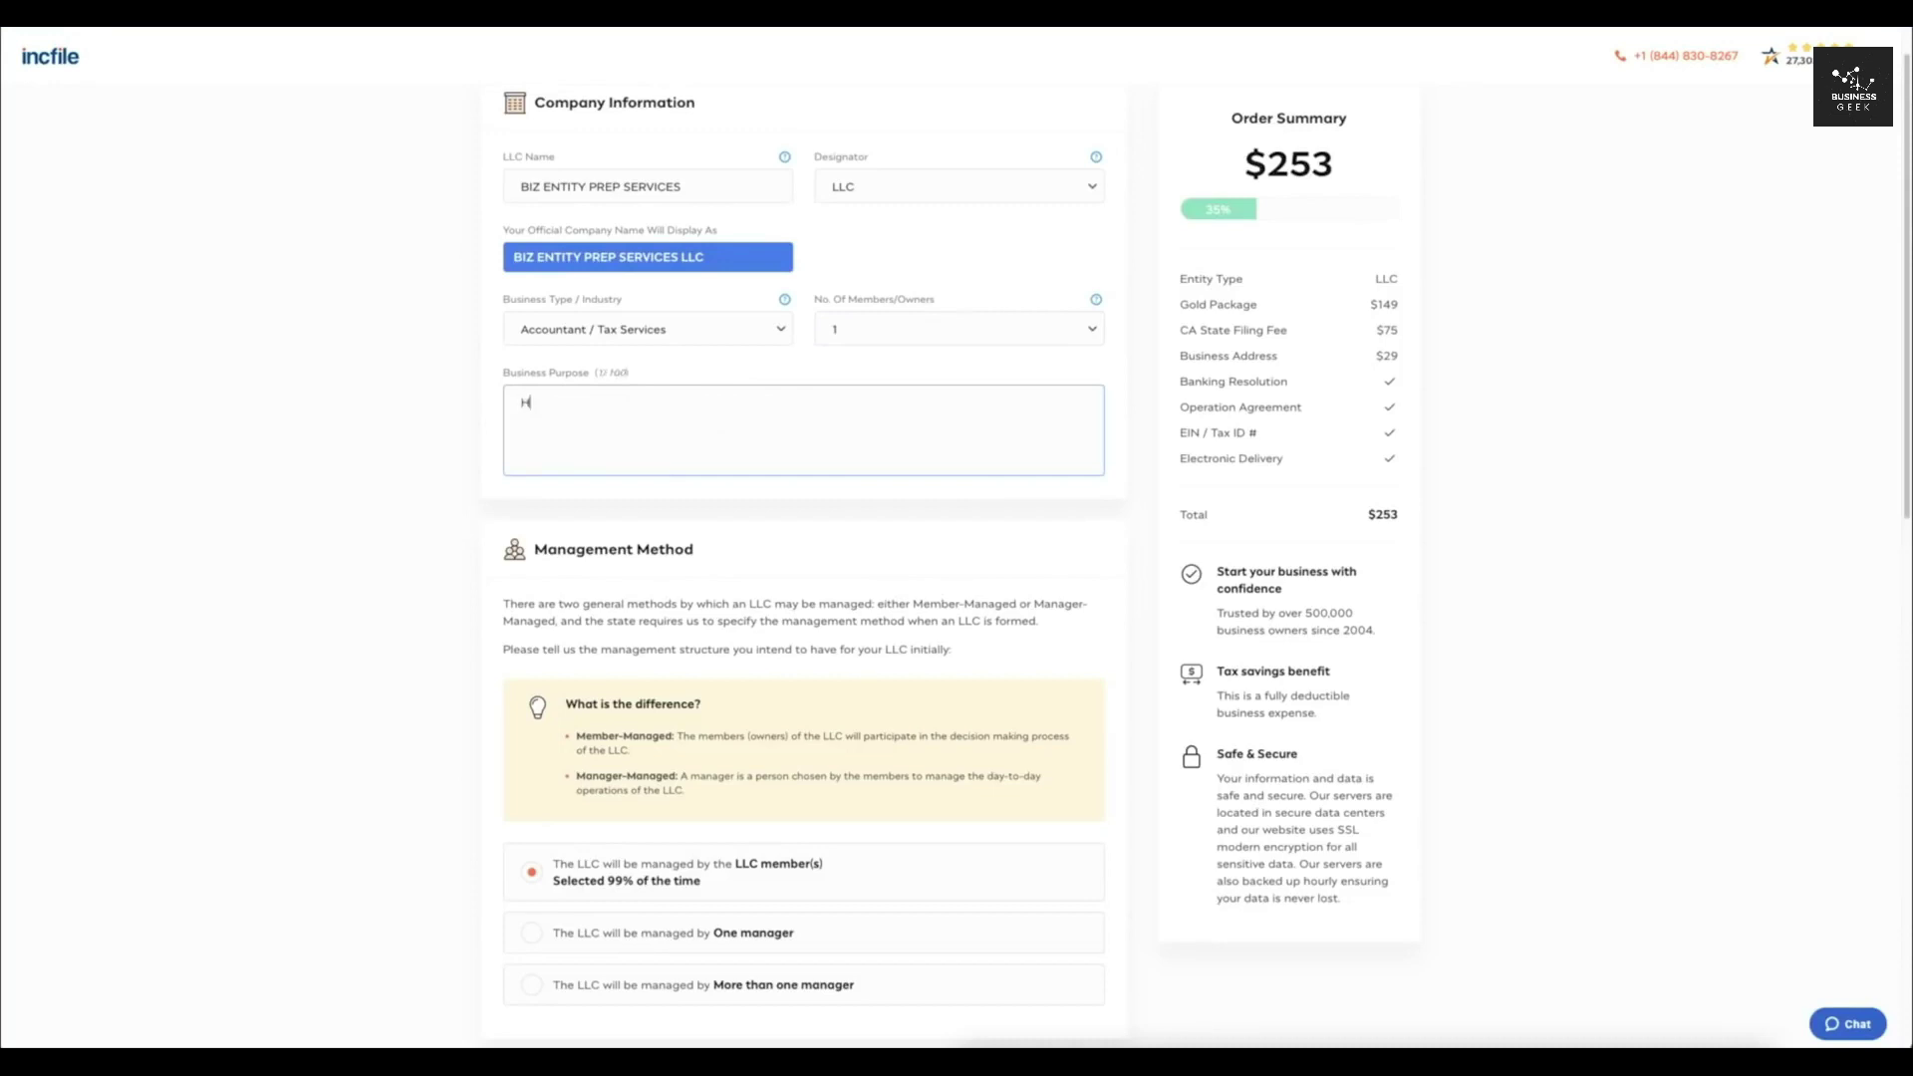
text(elping people prep and set up their business entities)
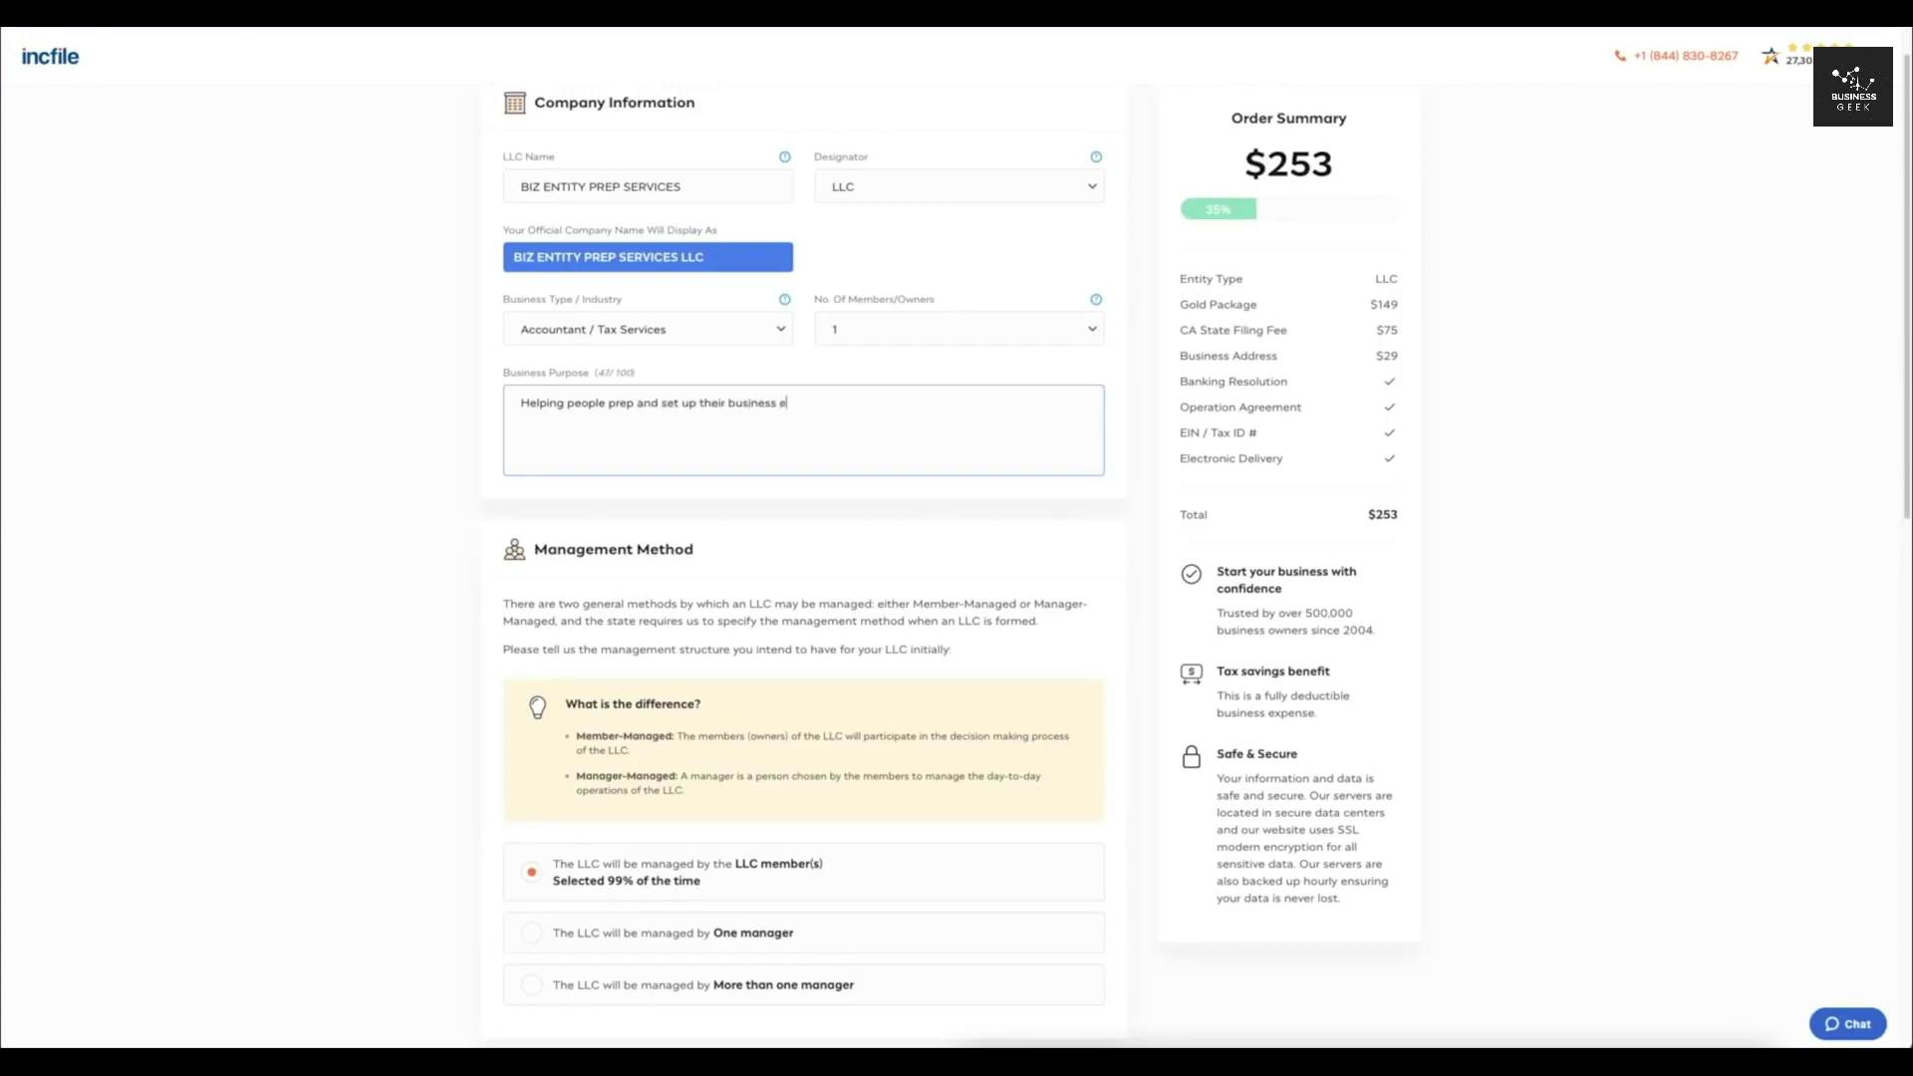
click(435, 390)
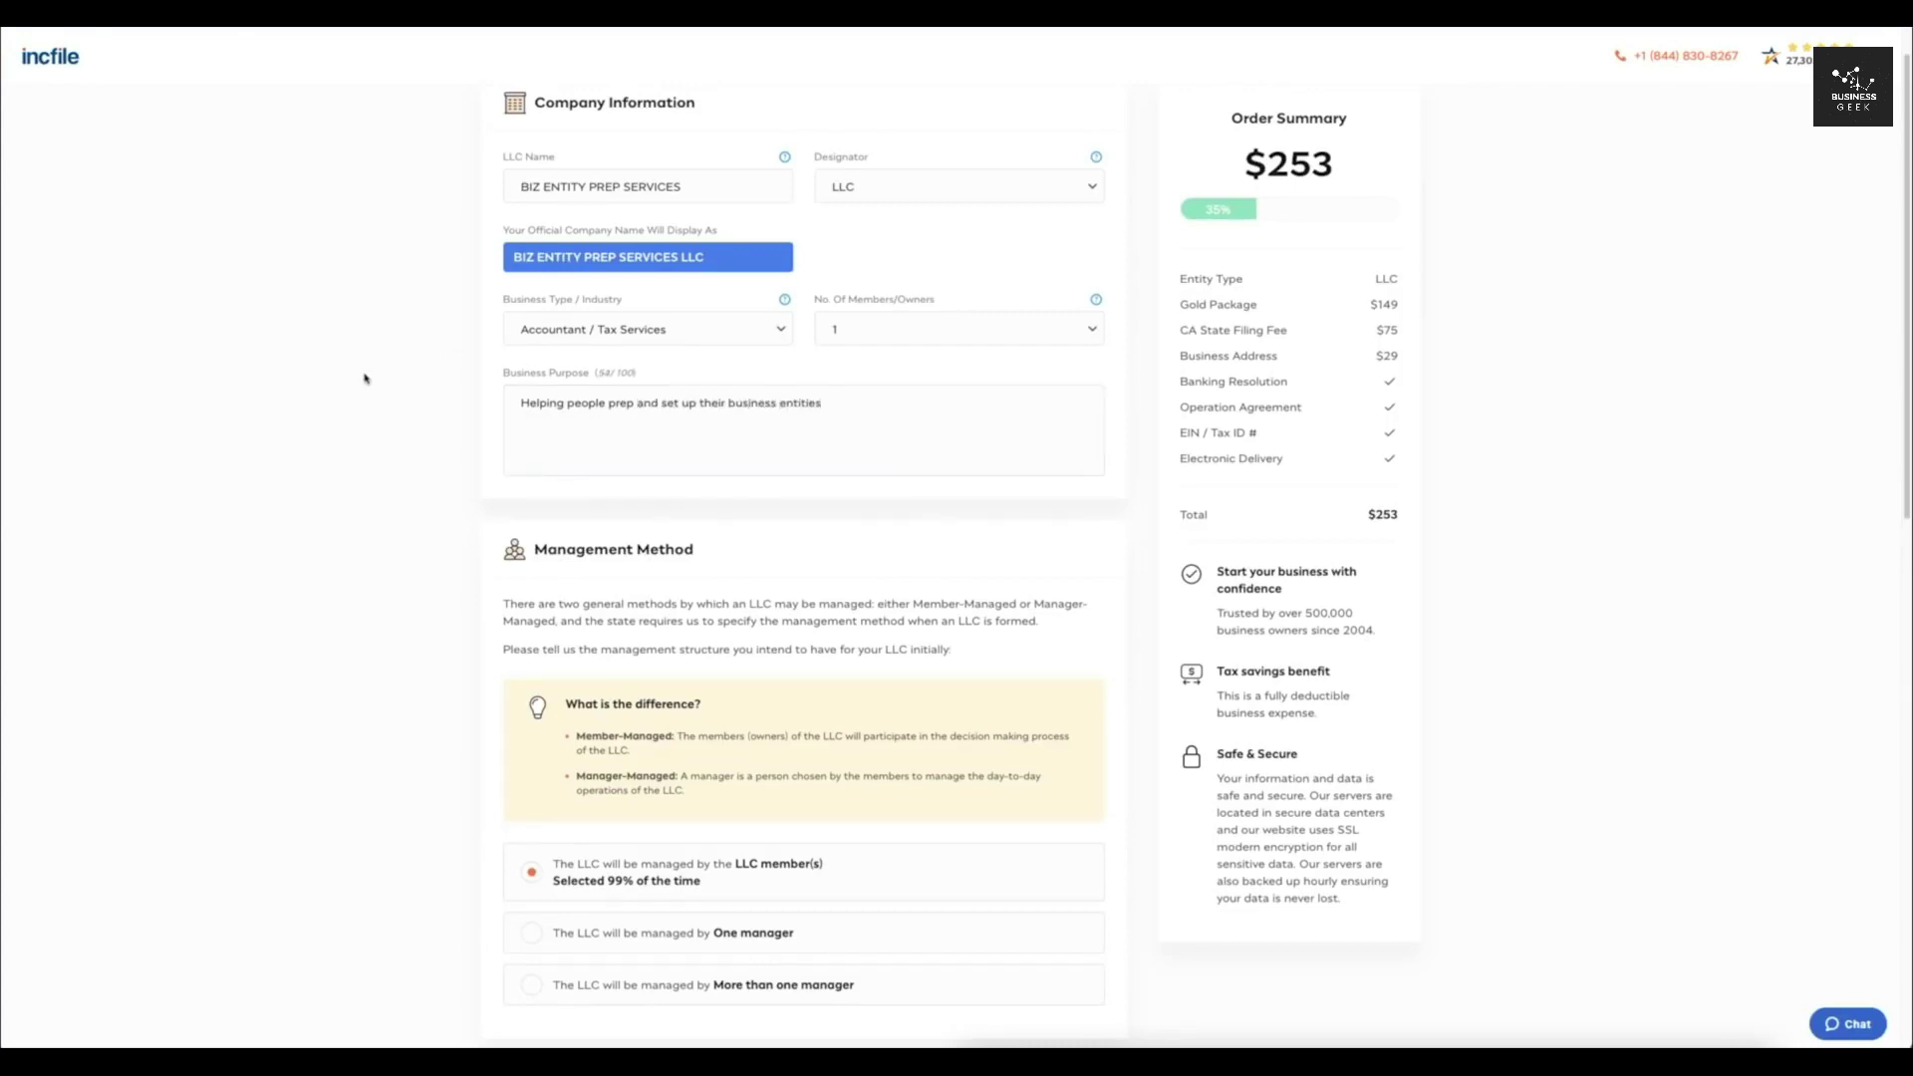
Step: Read the Management Method section on the difference between member-managed and manager-managed LLCs
scroll(432, 386, down, 4)
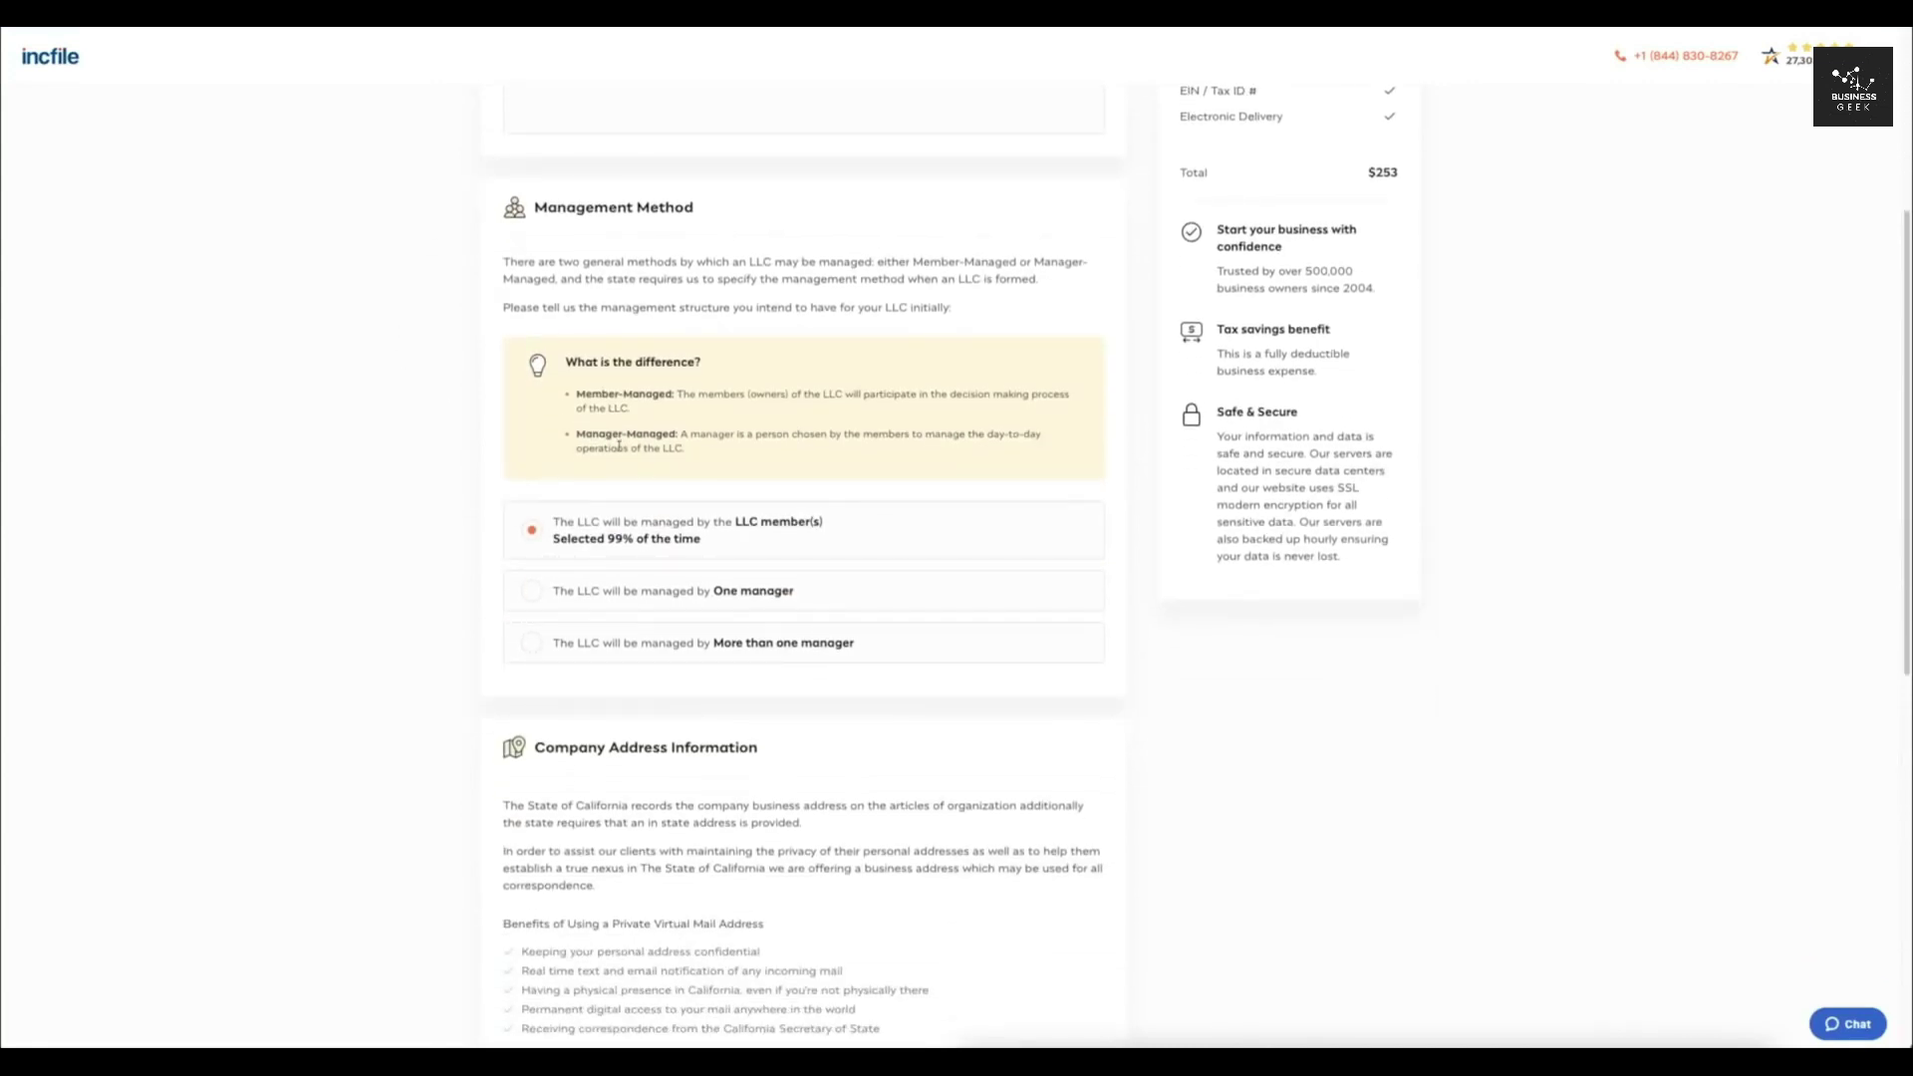
drag(563, 264, 702, 279)
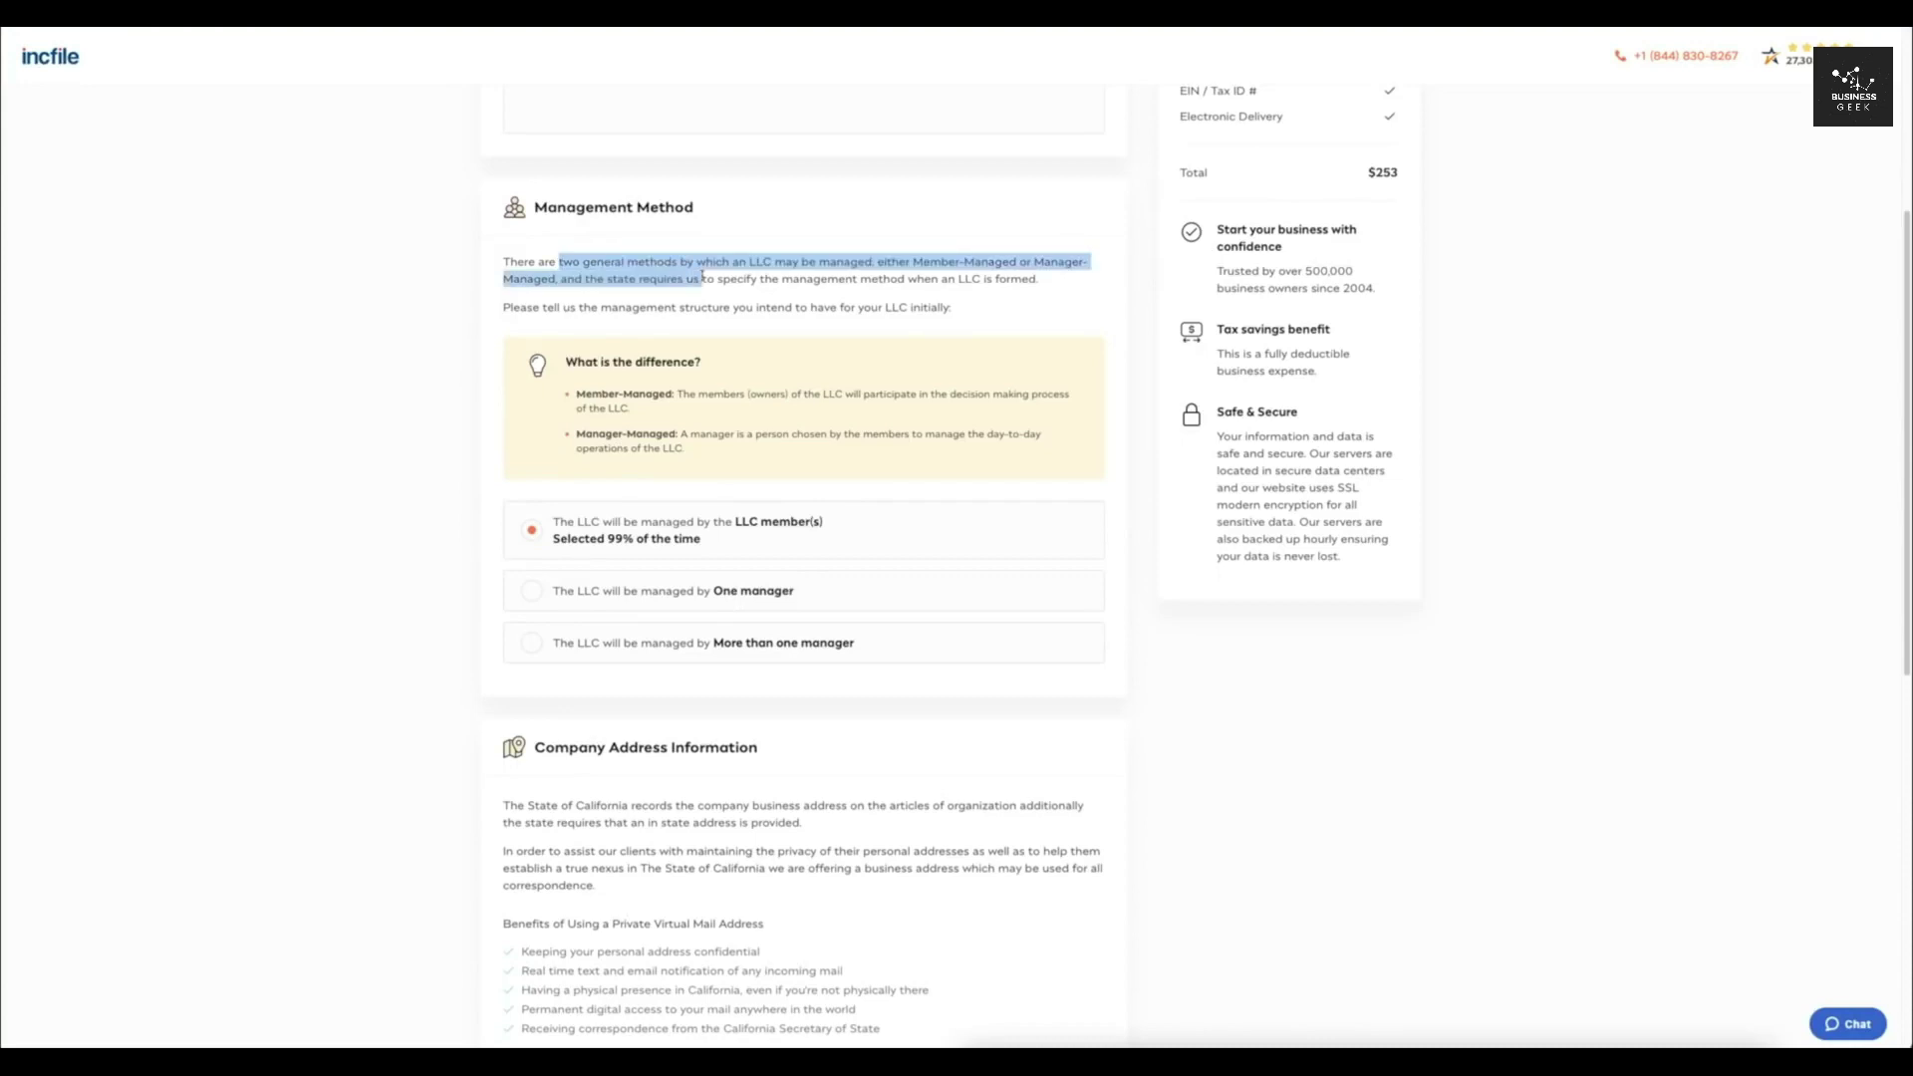
click(791, 288)
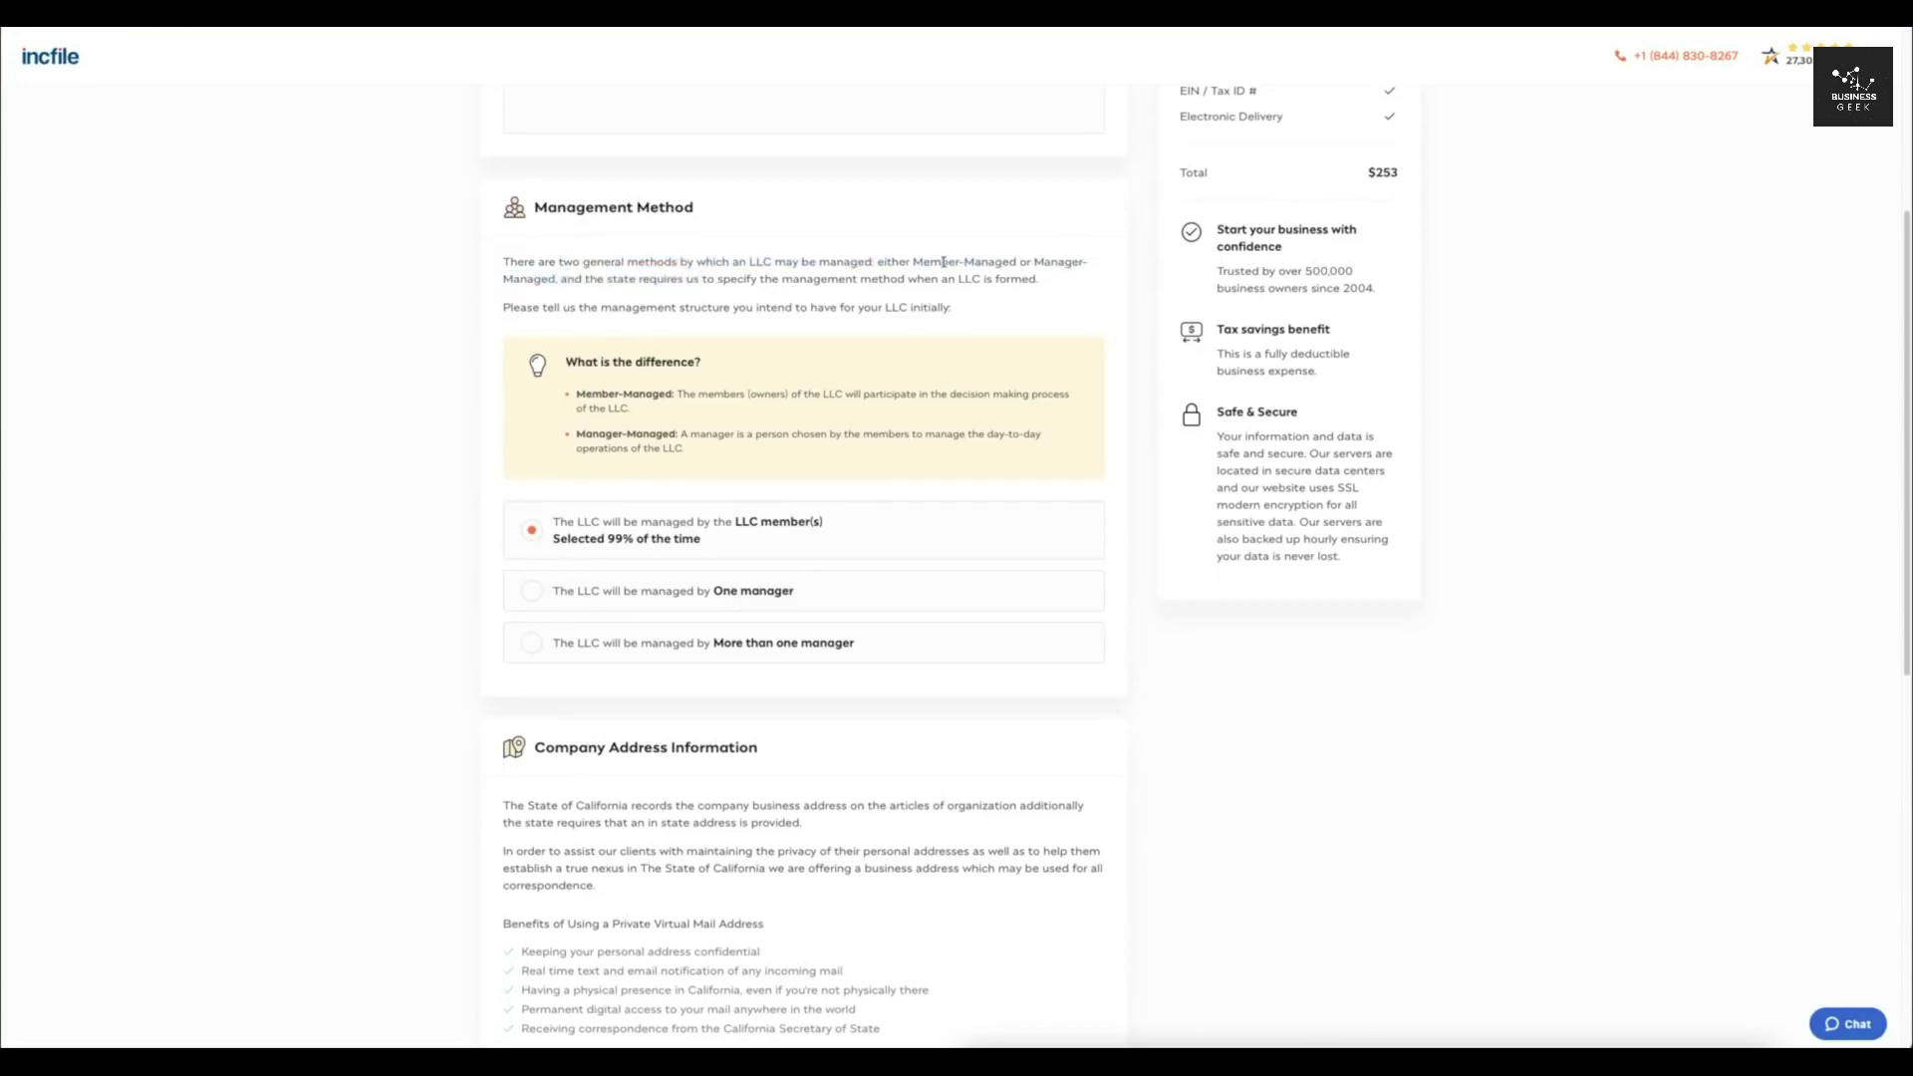
drag(907, 263, 1012, 263)
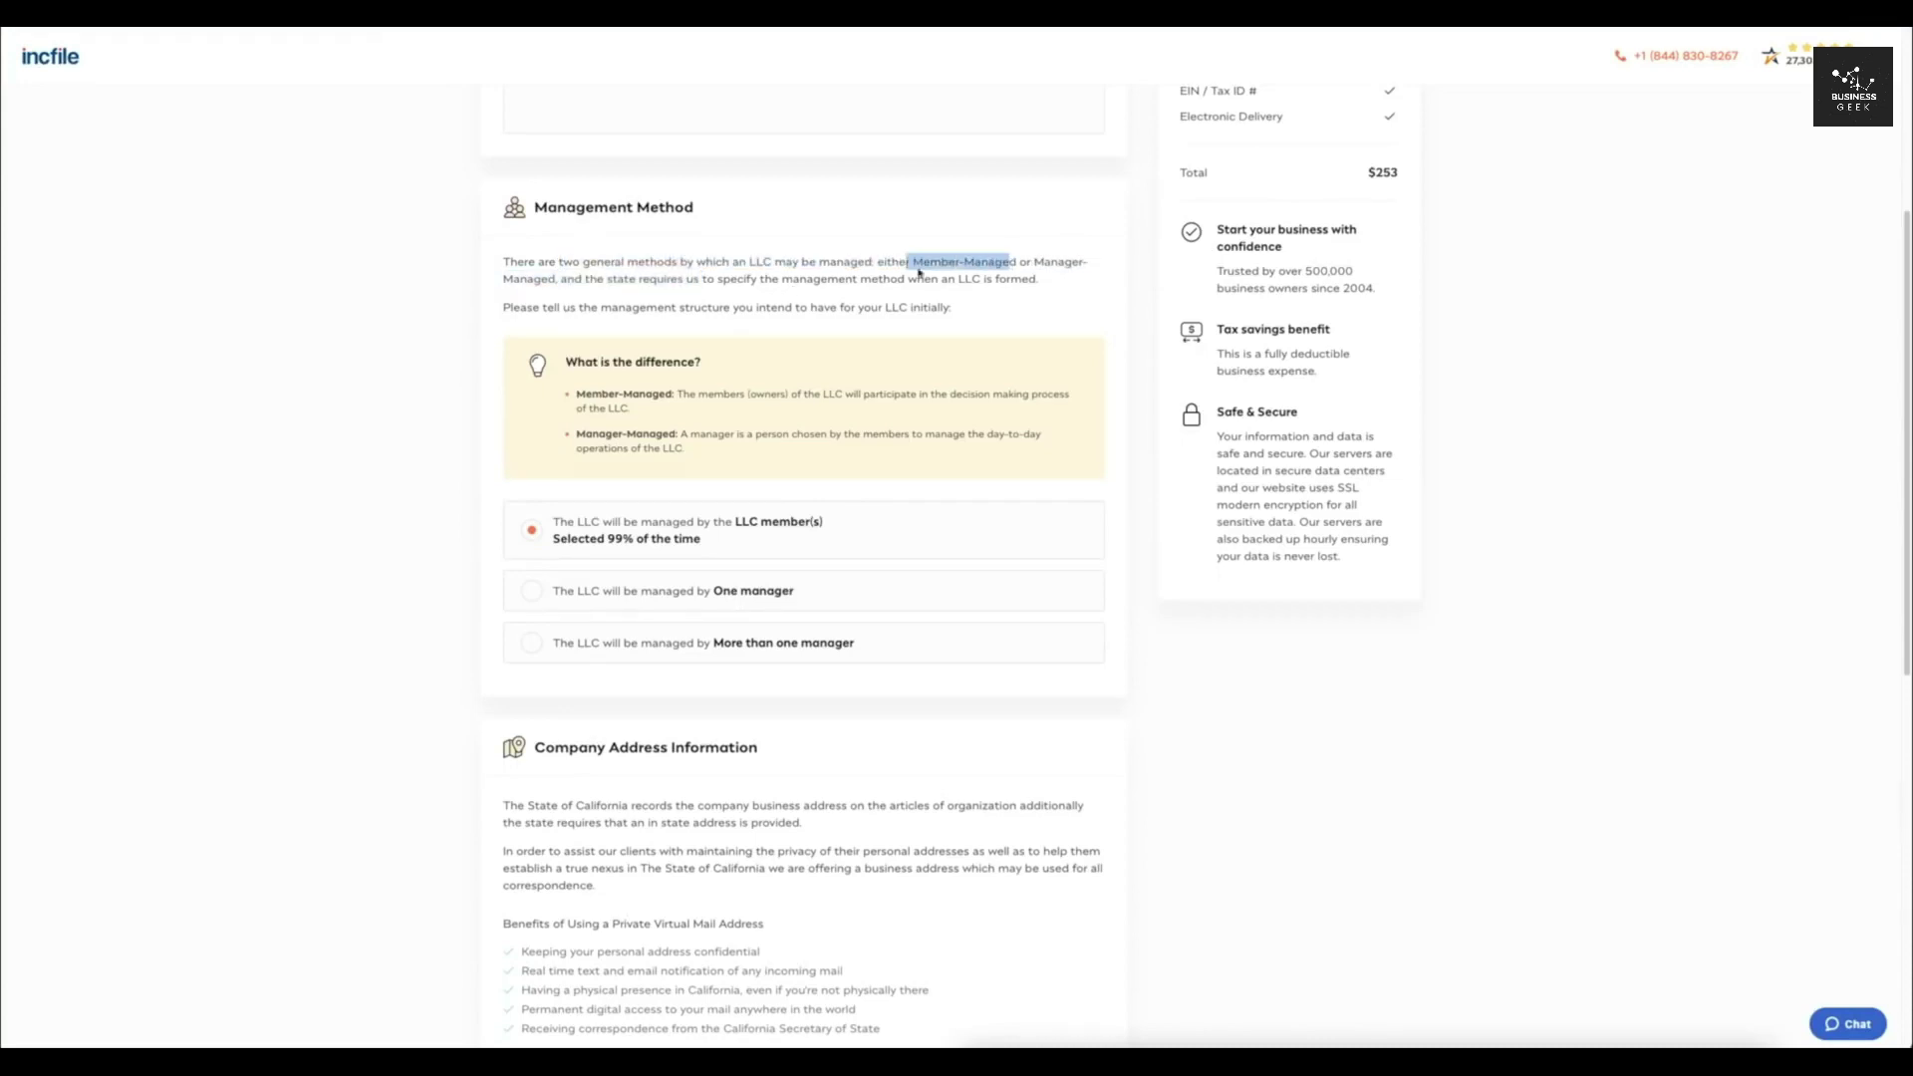
drag(618, 280, 756, 279)
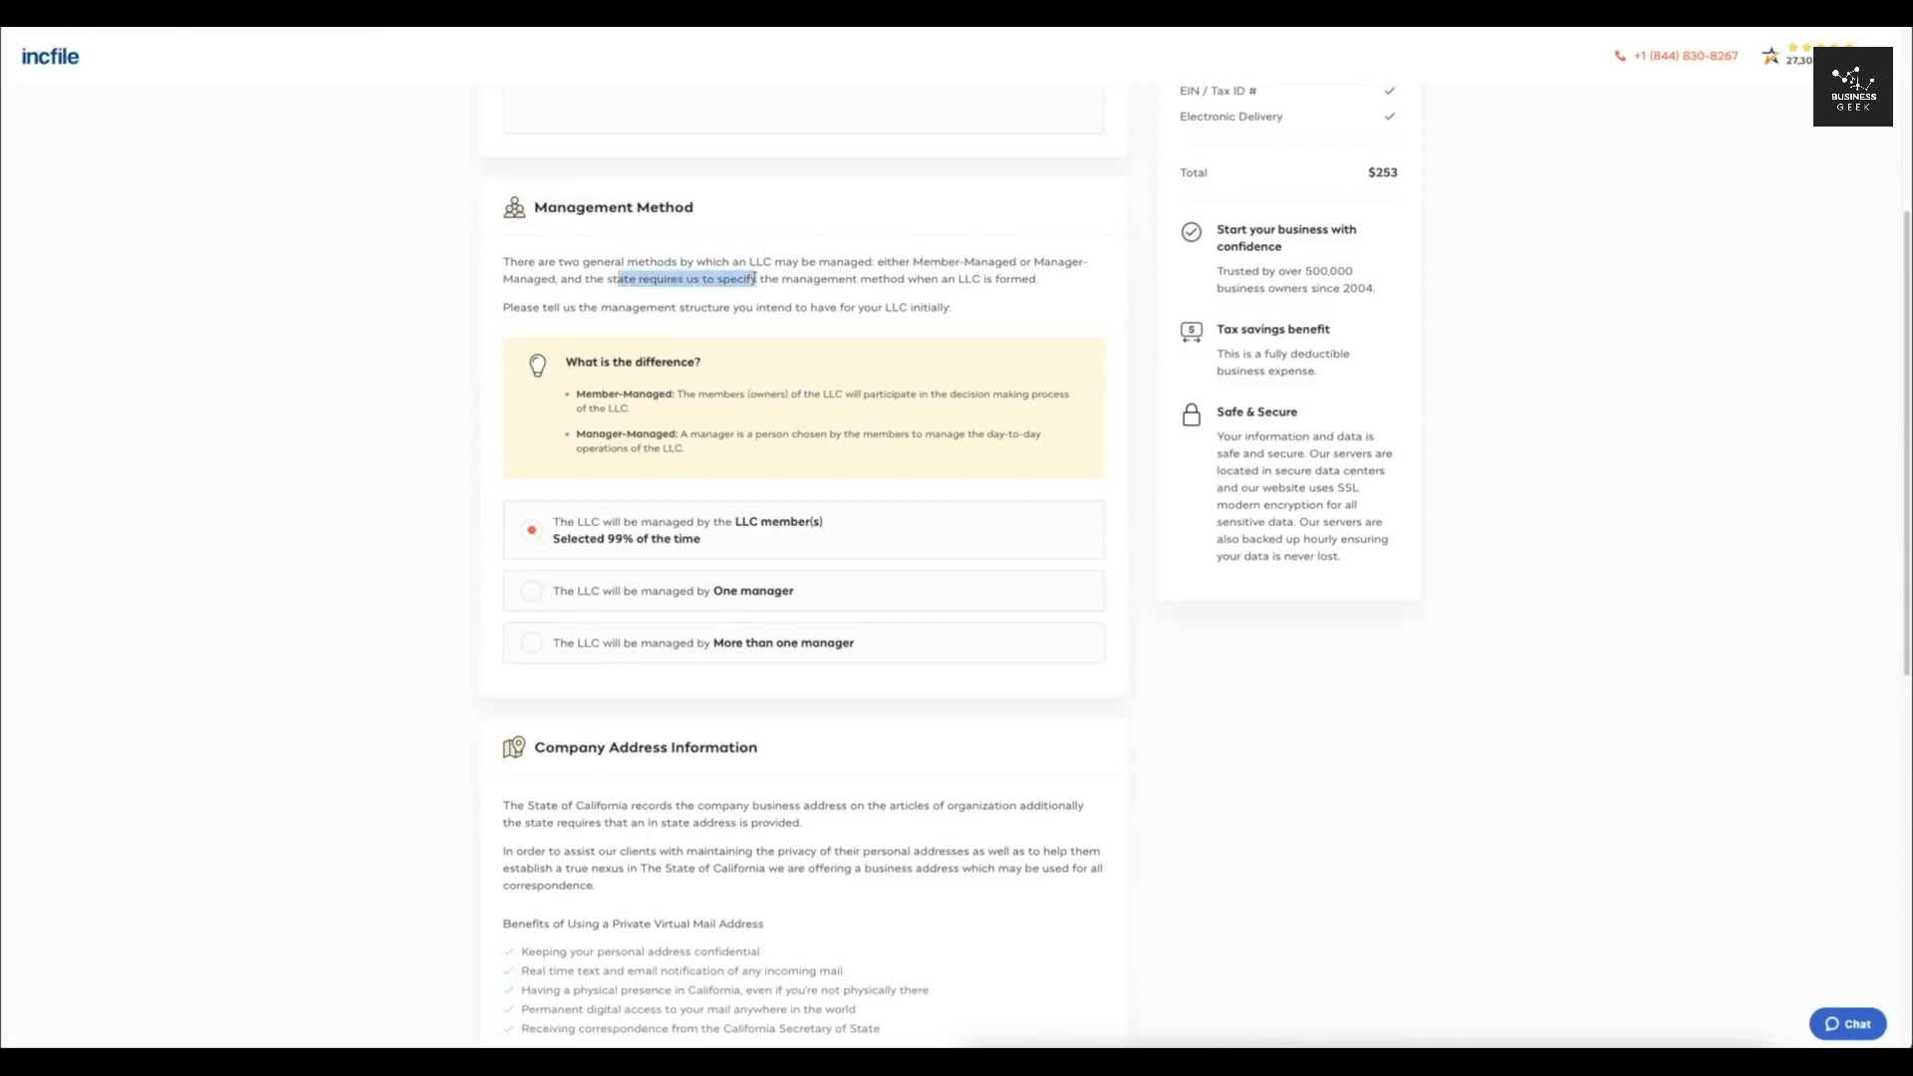
click(755, 278)
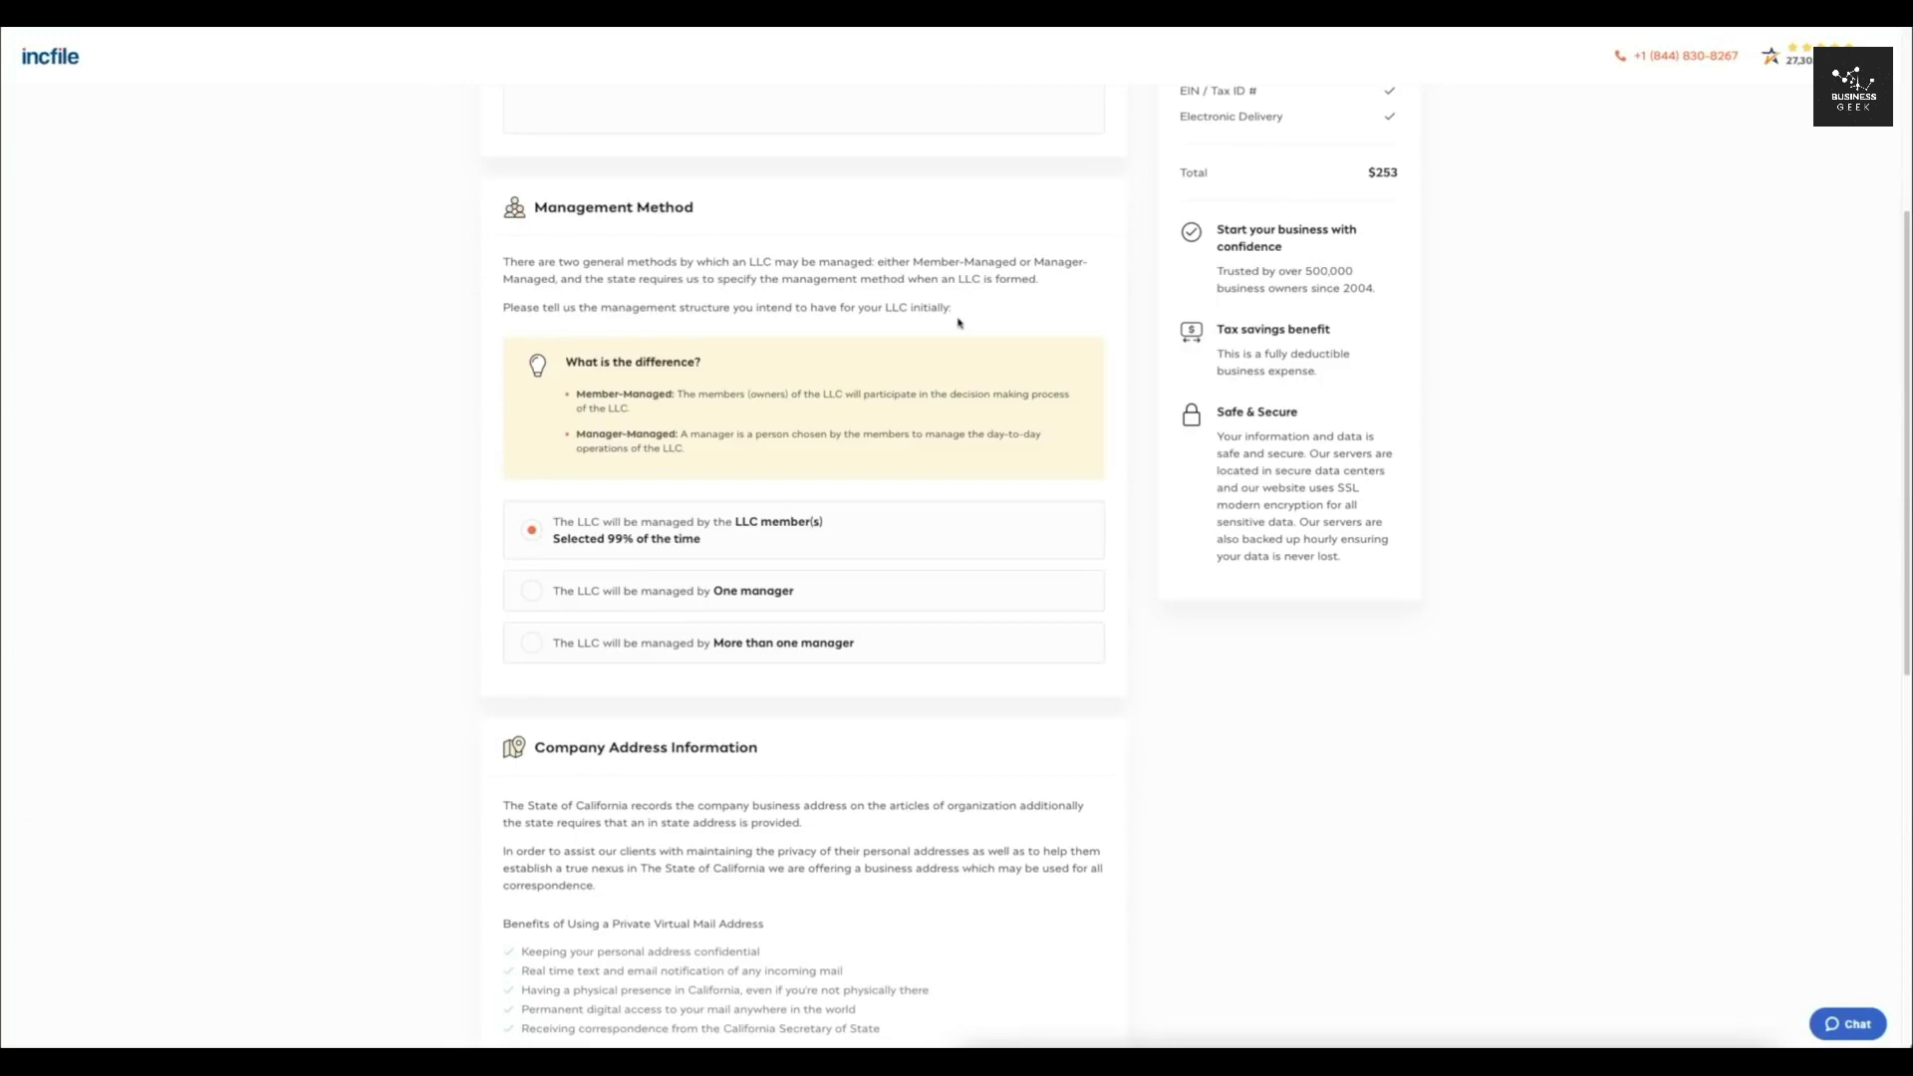
drag(979, 460, 574, 392)
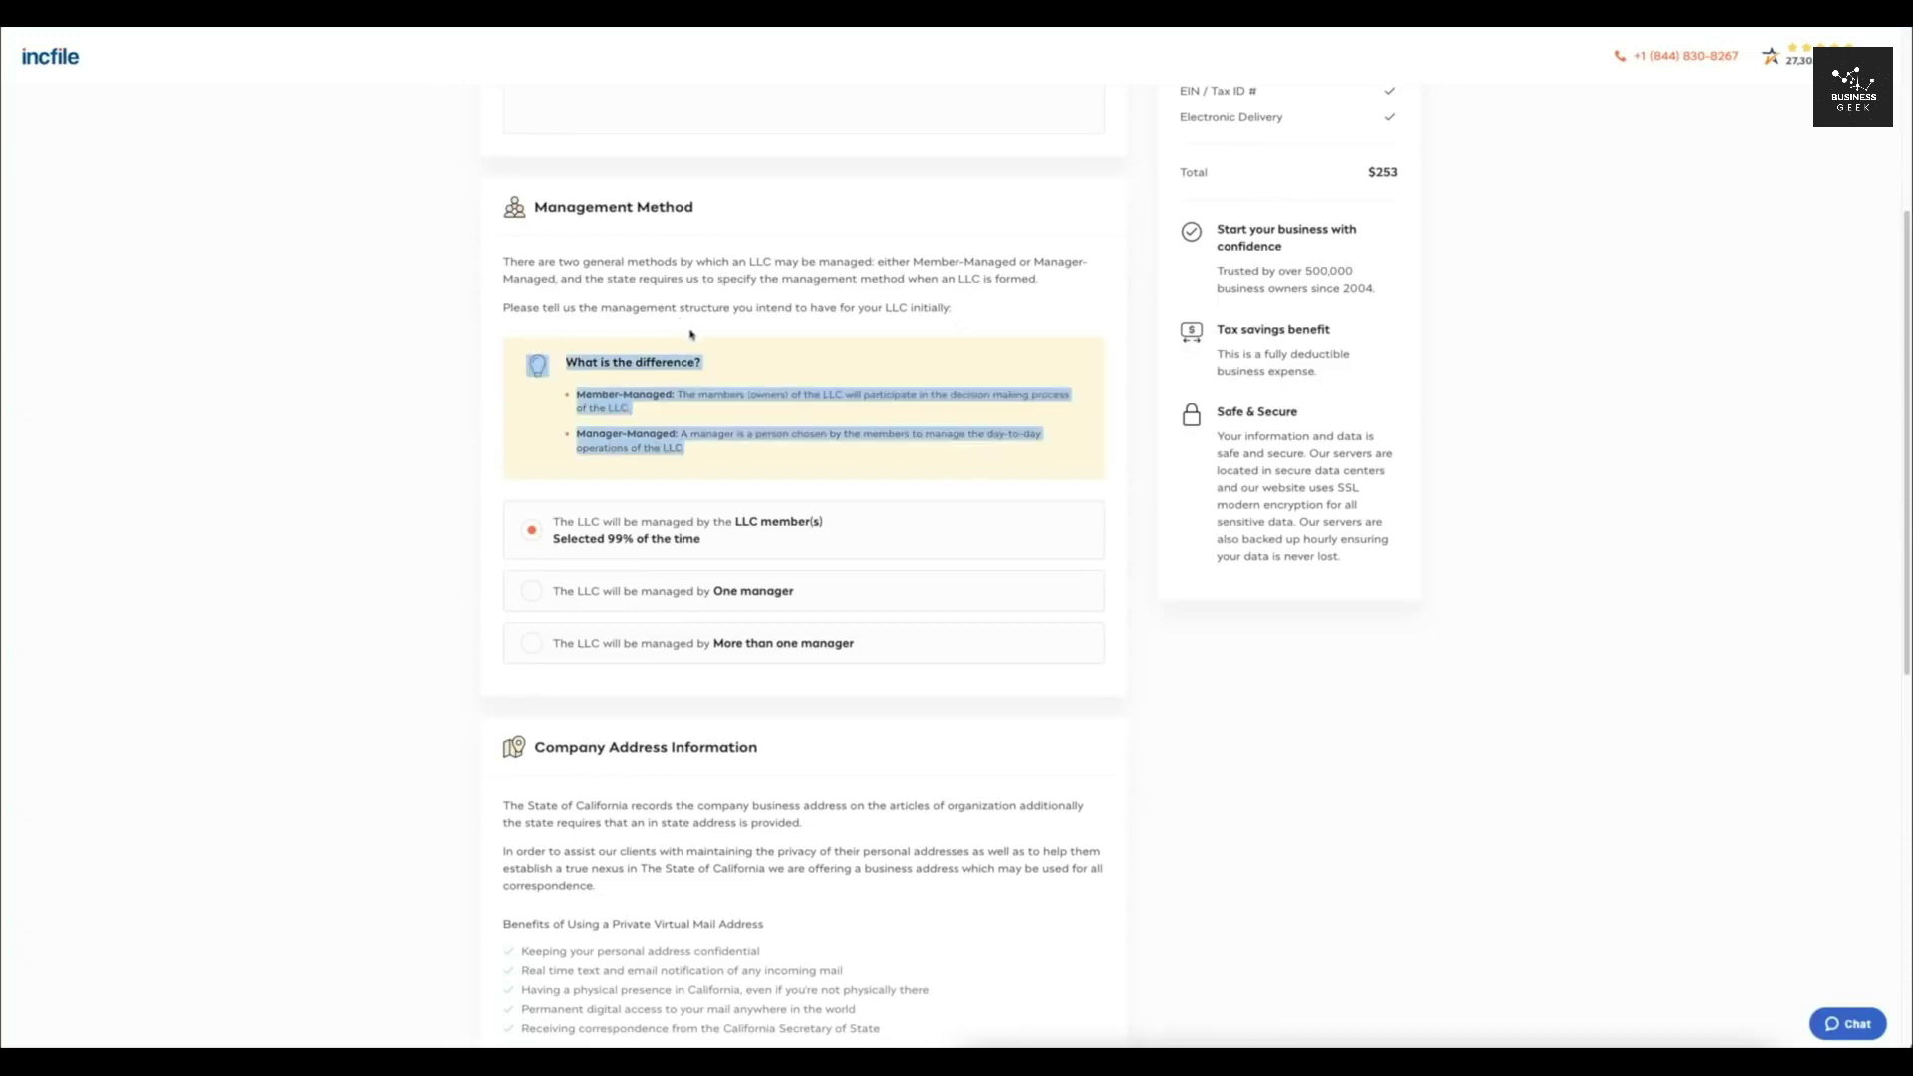
click(691, 335)
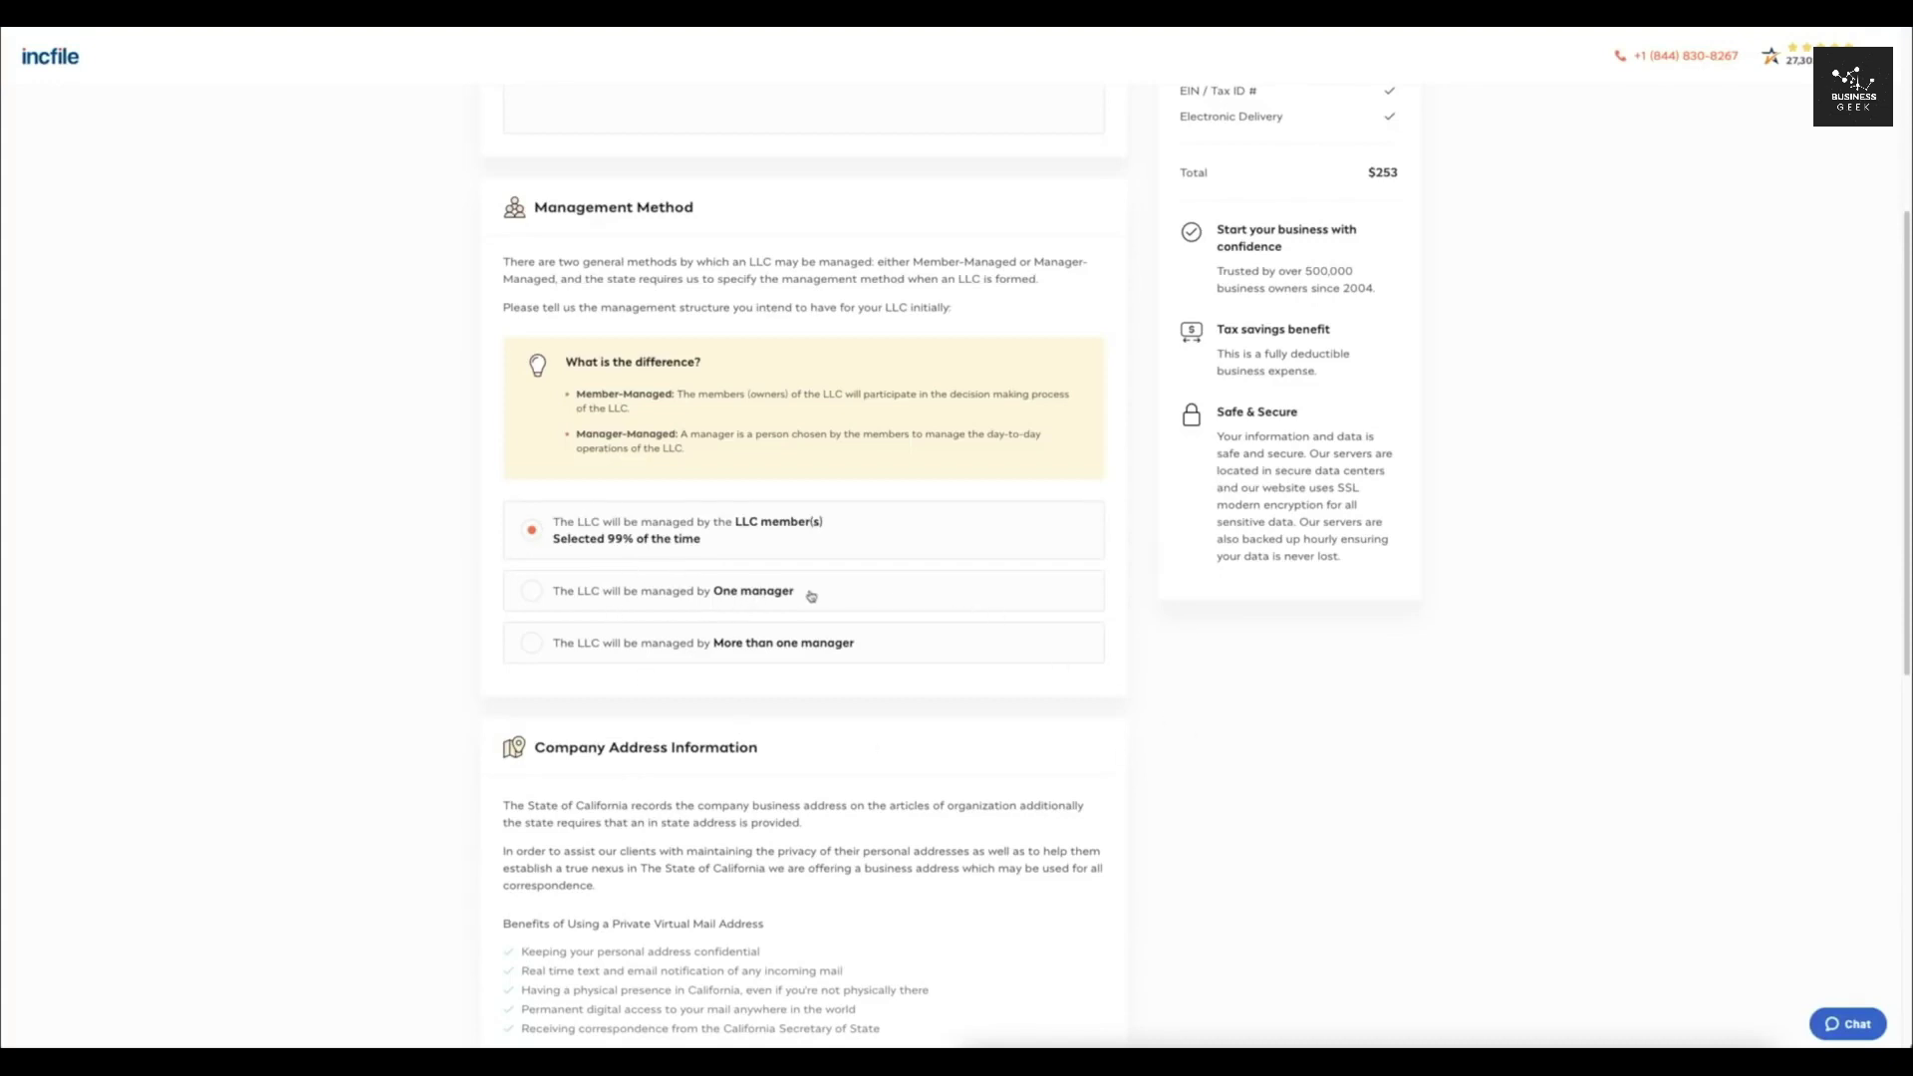
Step: Keep management by the LLC members and the $29/month Professional Business Address & Virtual Mail Service, and submit the company information
scroll(402, 624, down, 5)
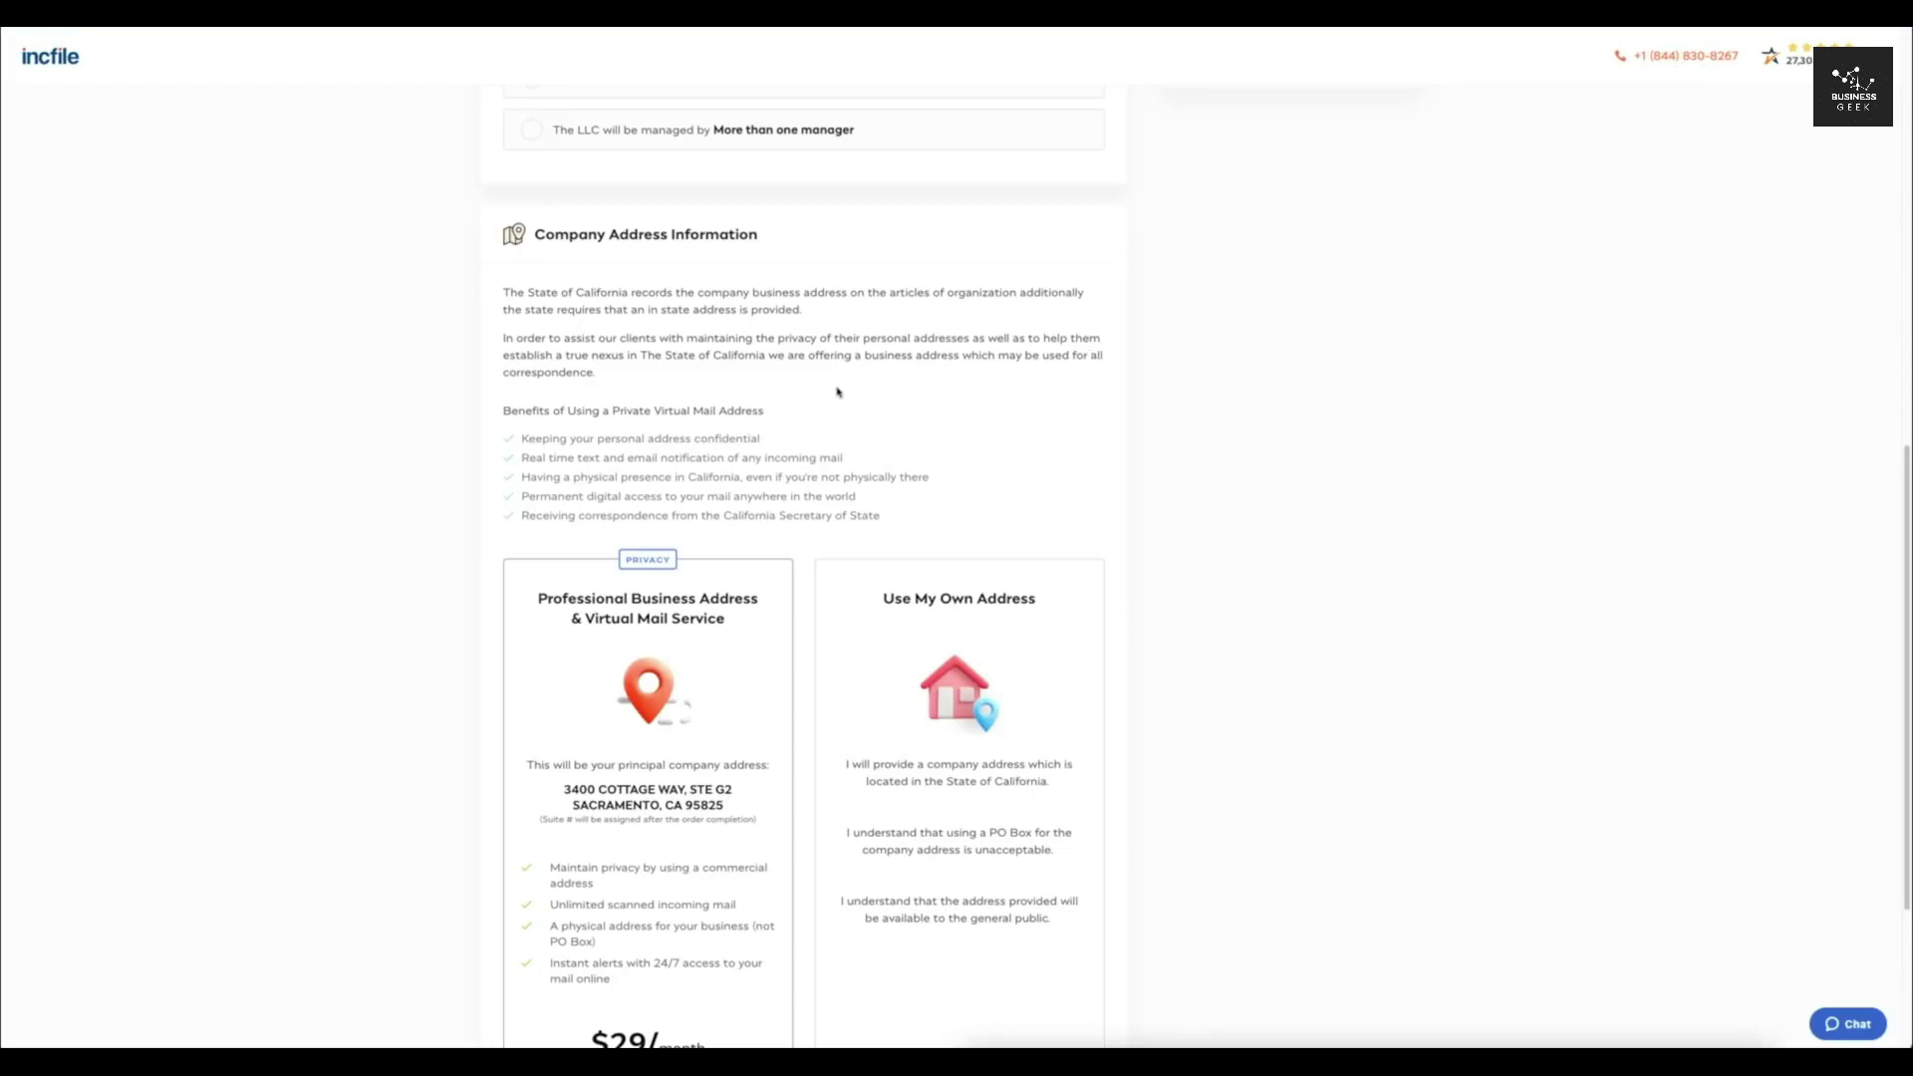
scroll(837, 391, down, 1)
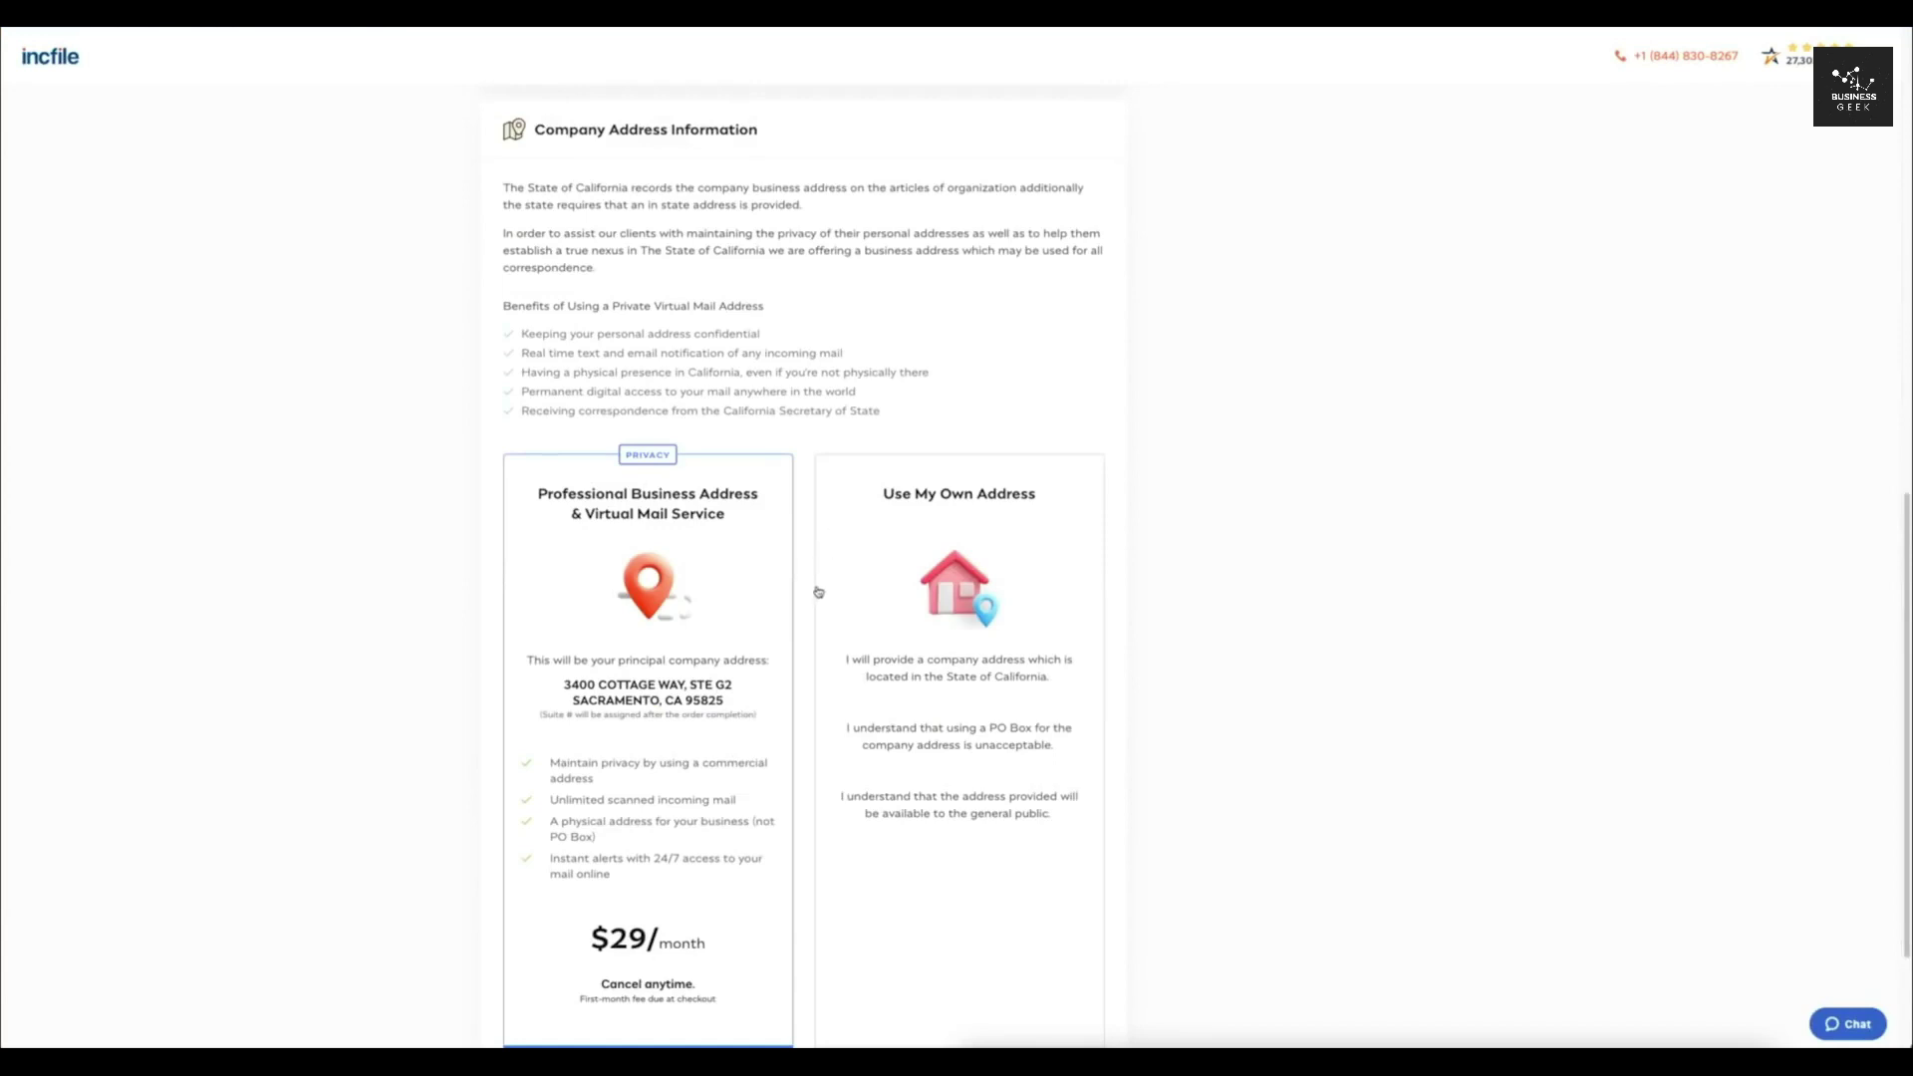
scroll(737, 832, down, 1)
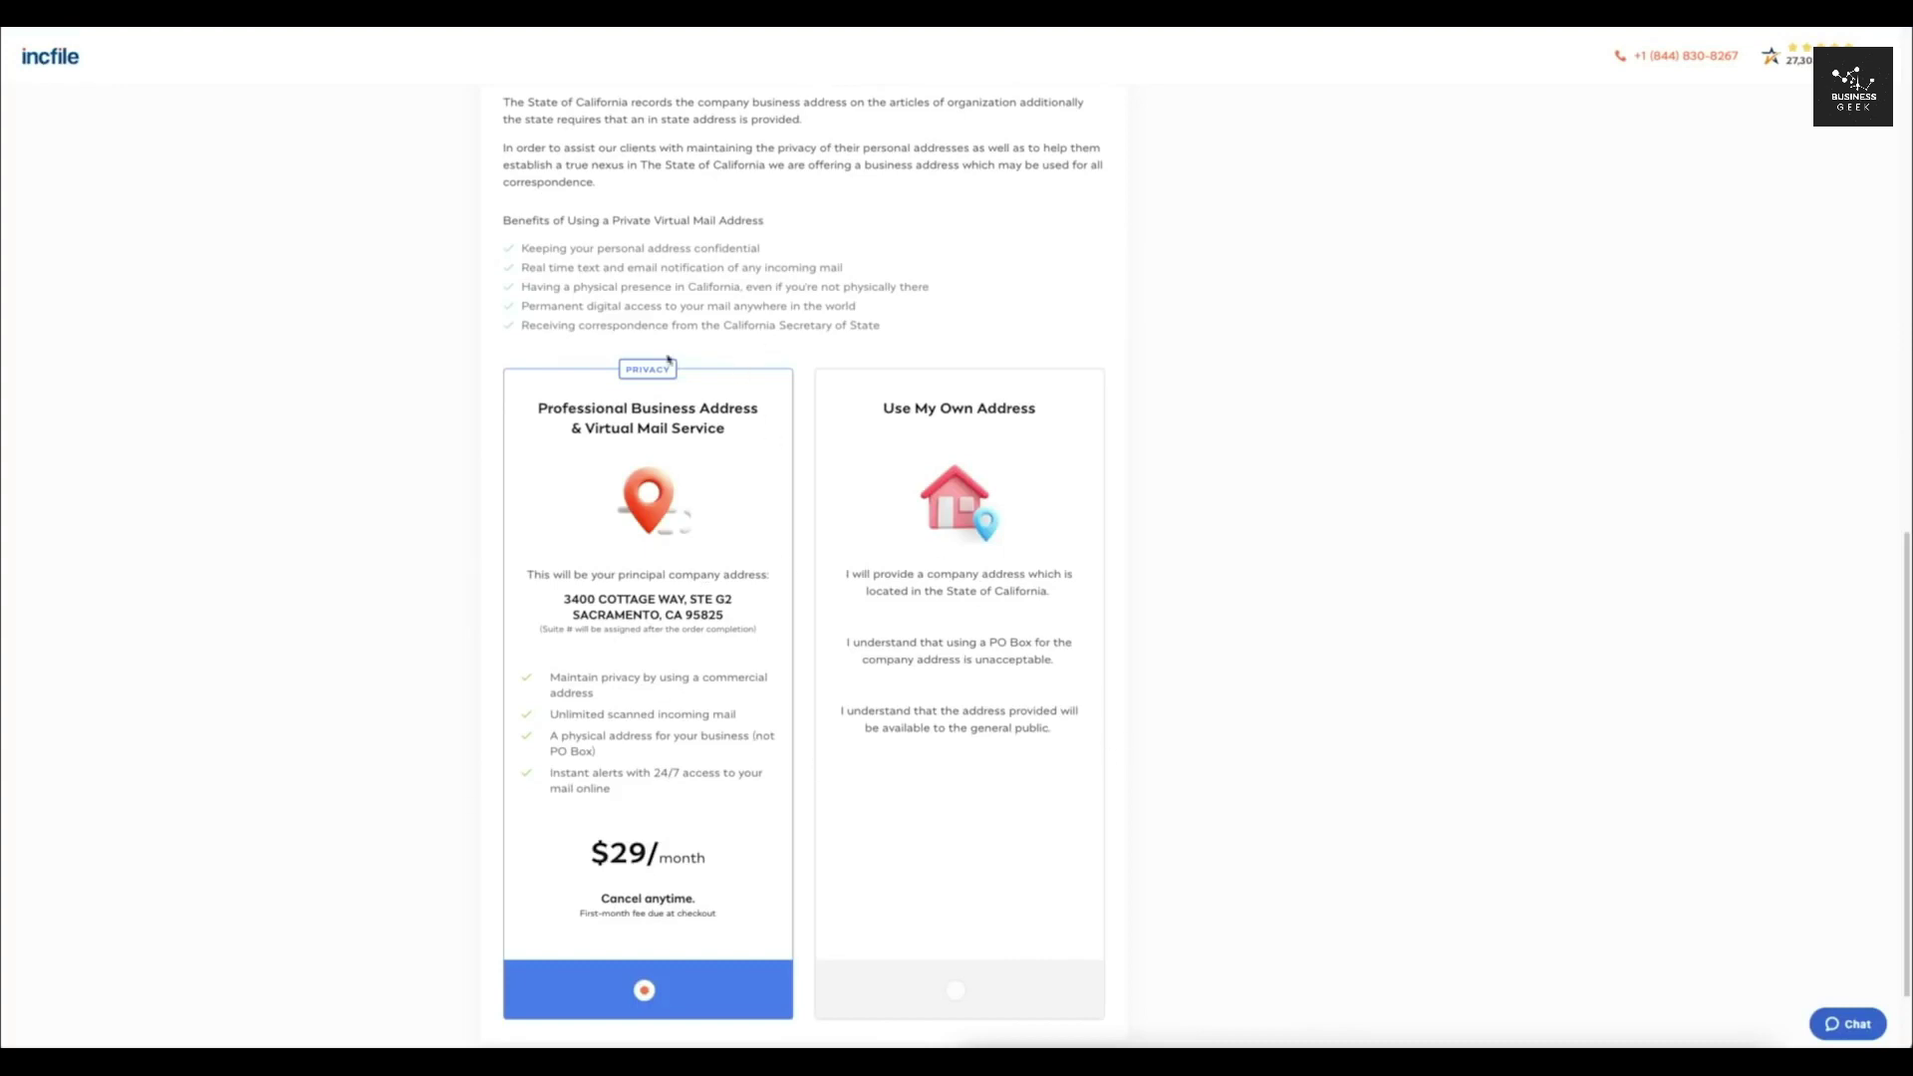
scroll(1024, 521, down, 1)
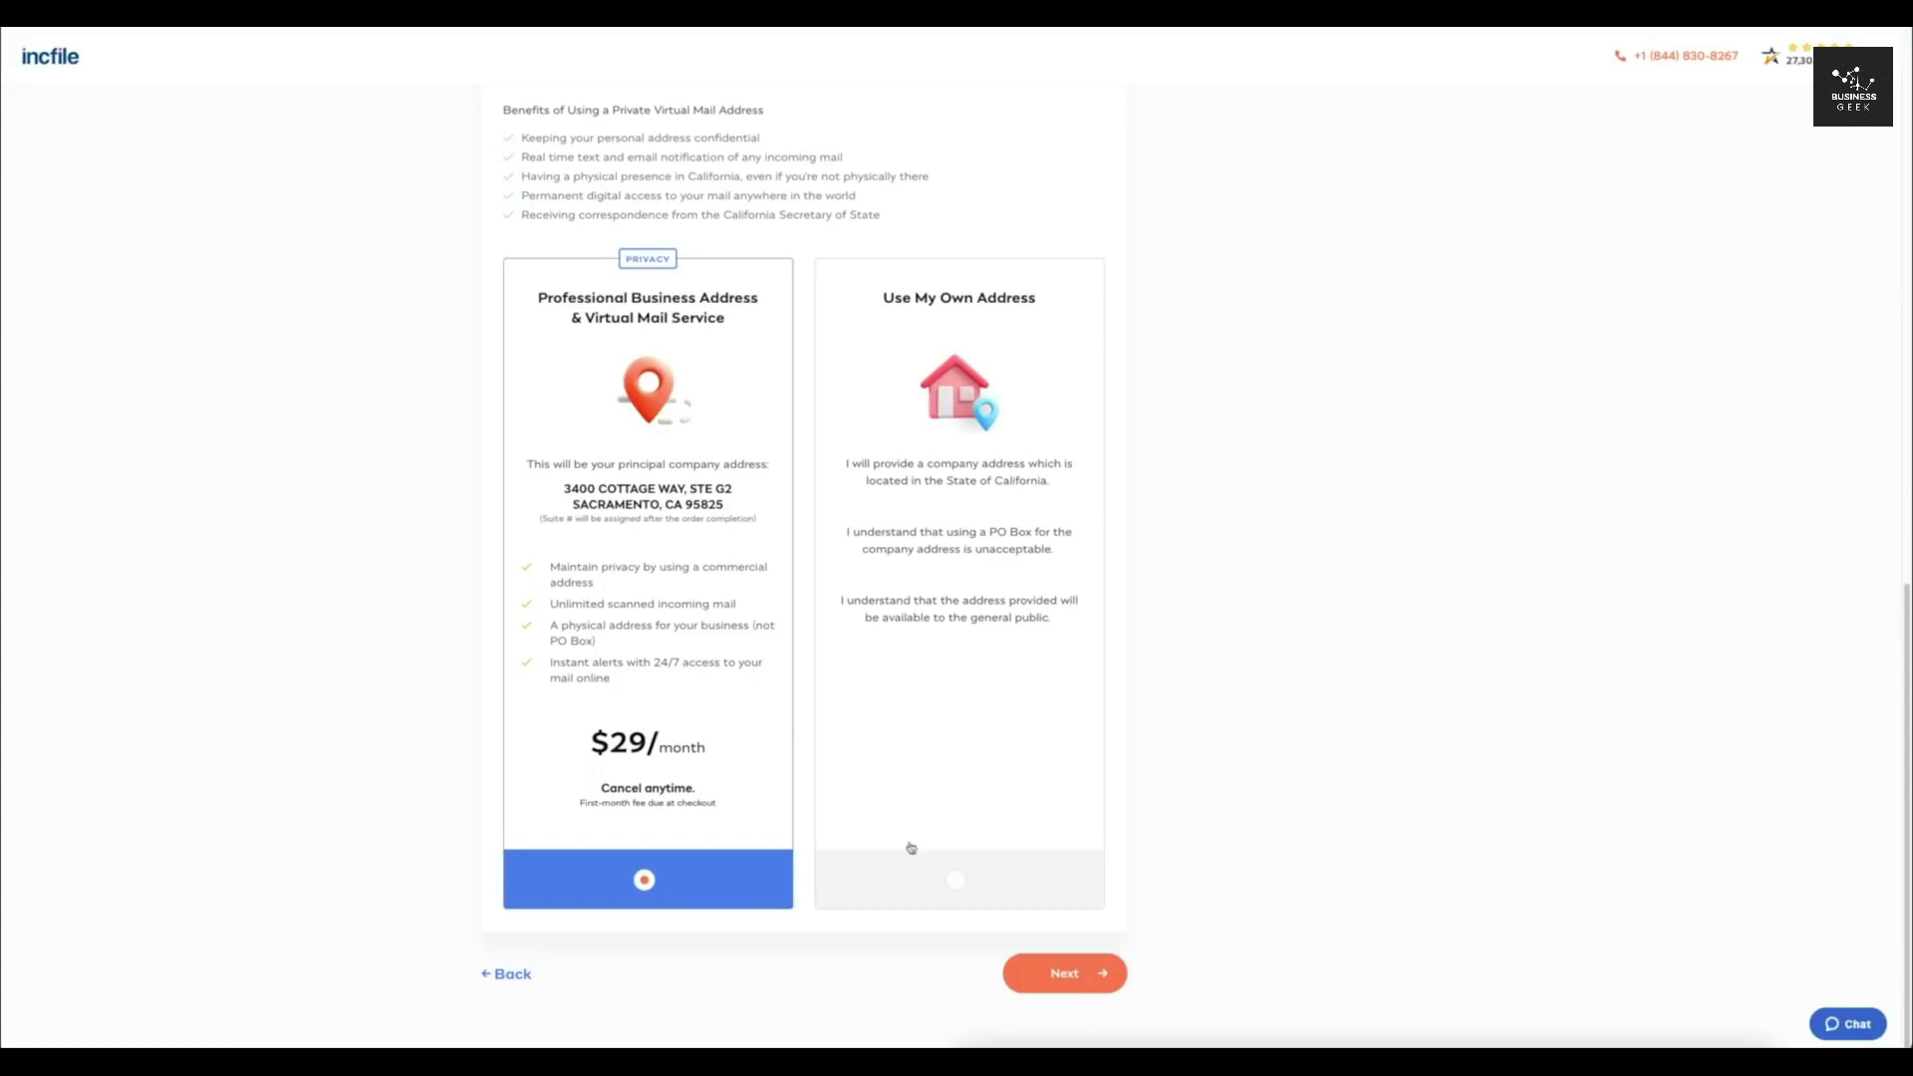
click(1064, 990)
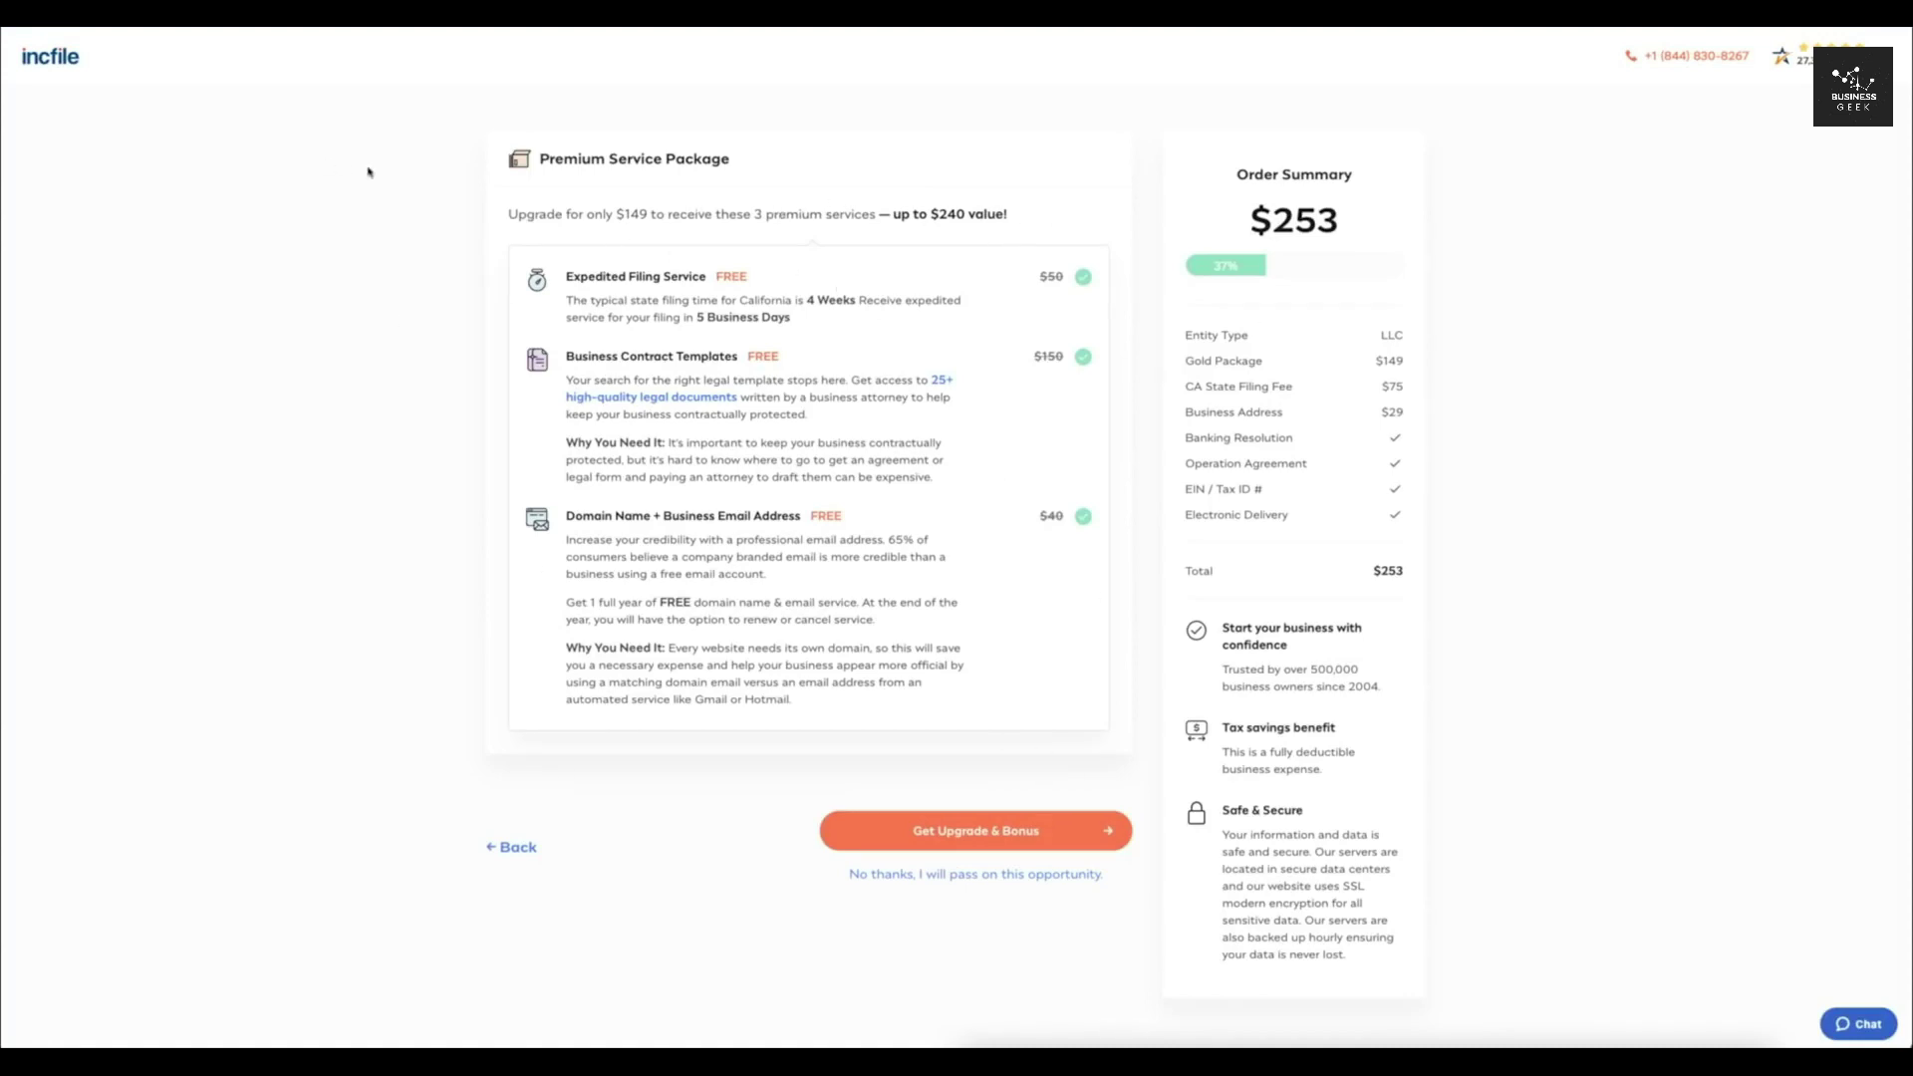
Step: Decline the Premium Service Package upgrade and submit Member 1 as an individual with 100% ownership
click(1062, 877)
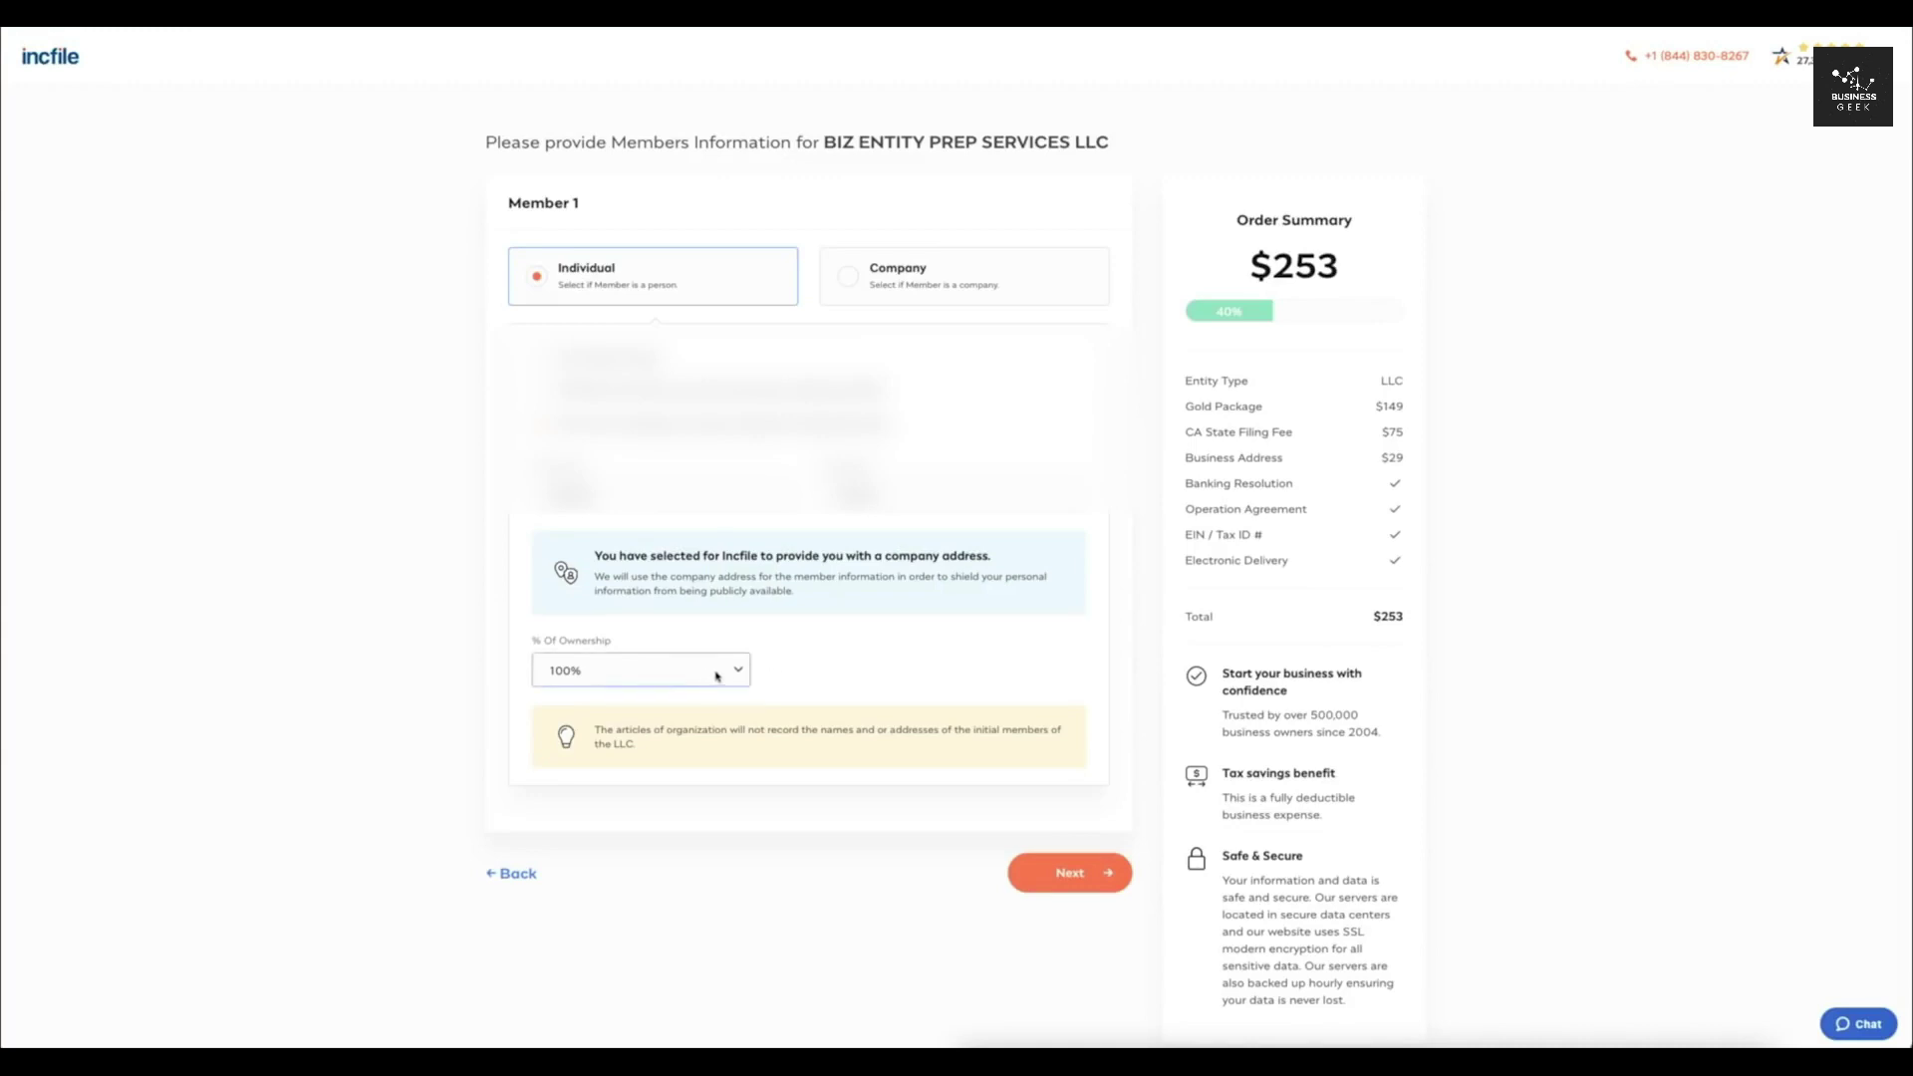
click(1081, 874)
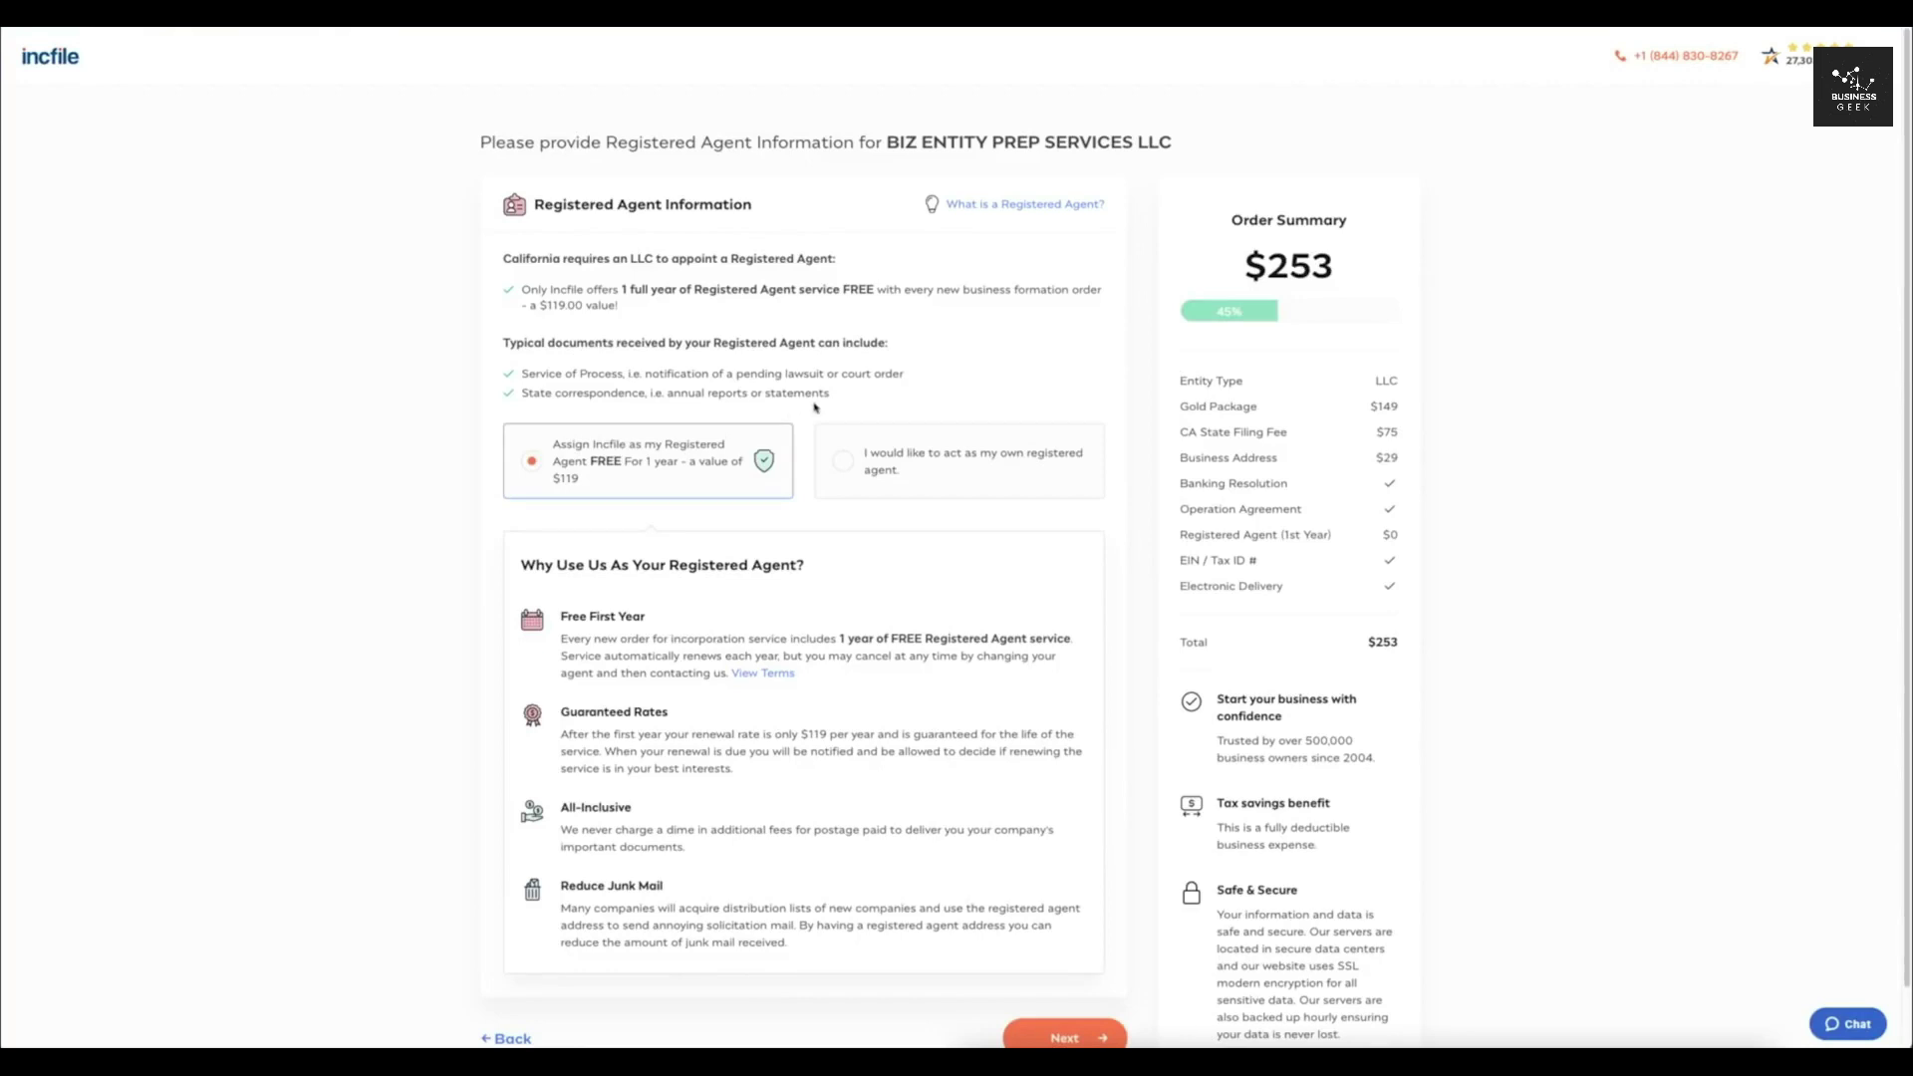
Step: Accept Incfile as the LLC's Registered Agent, free for 1 year, and continue to the EIN information
scroll(1047, 986, down, 1)
click(1052, 989)
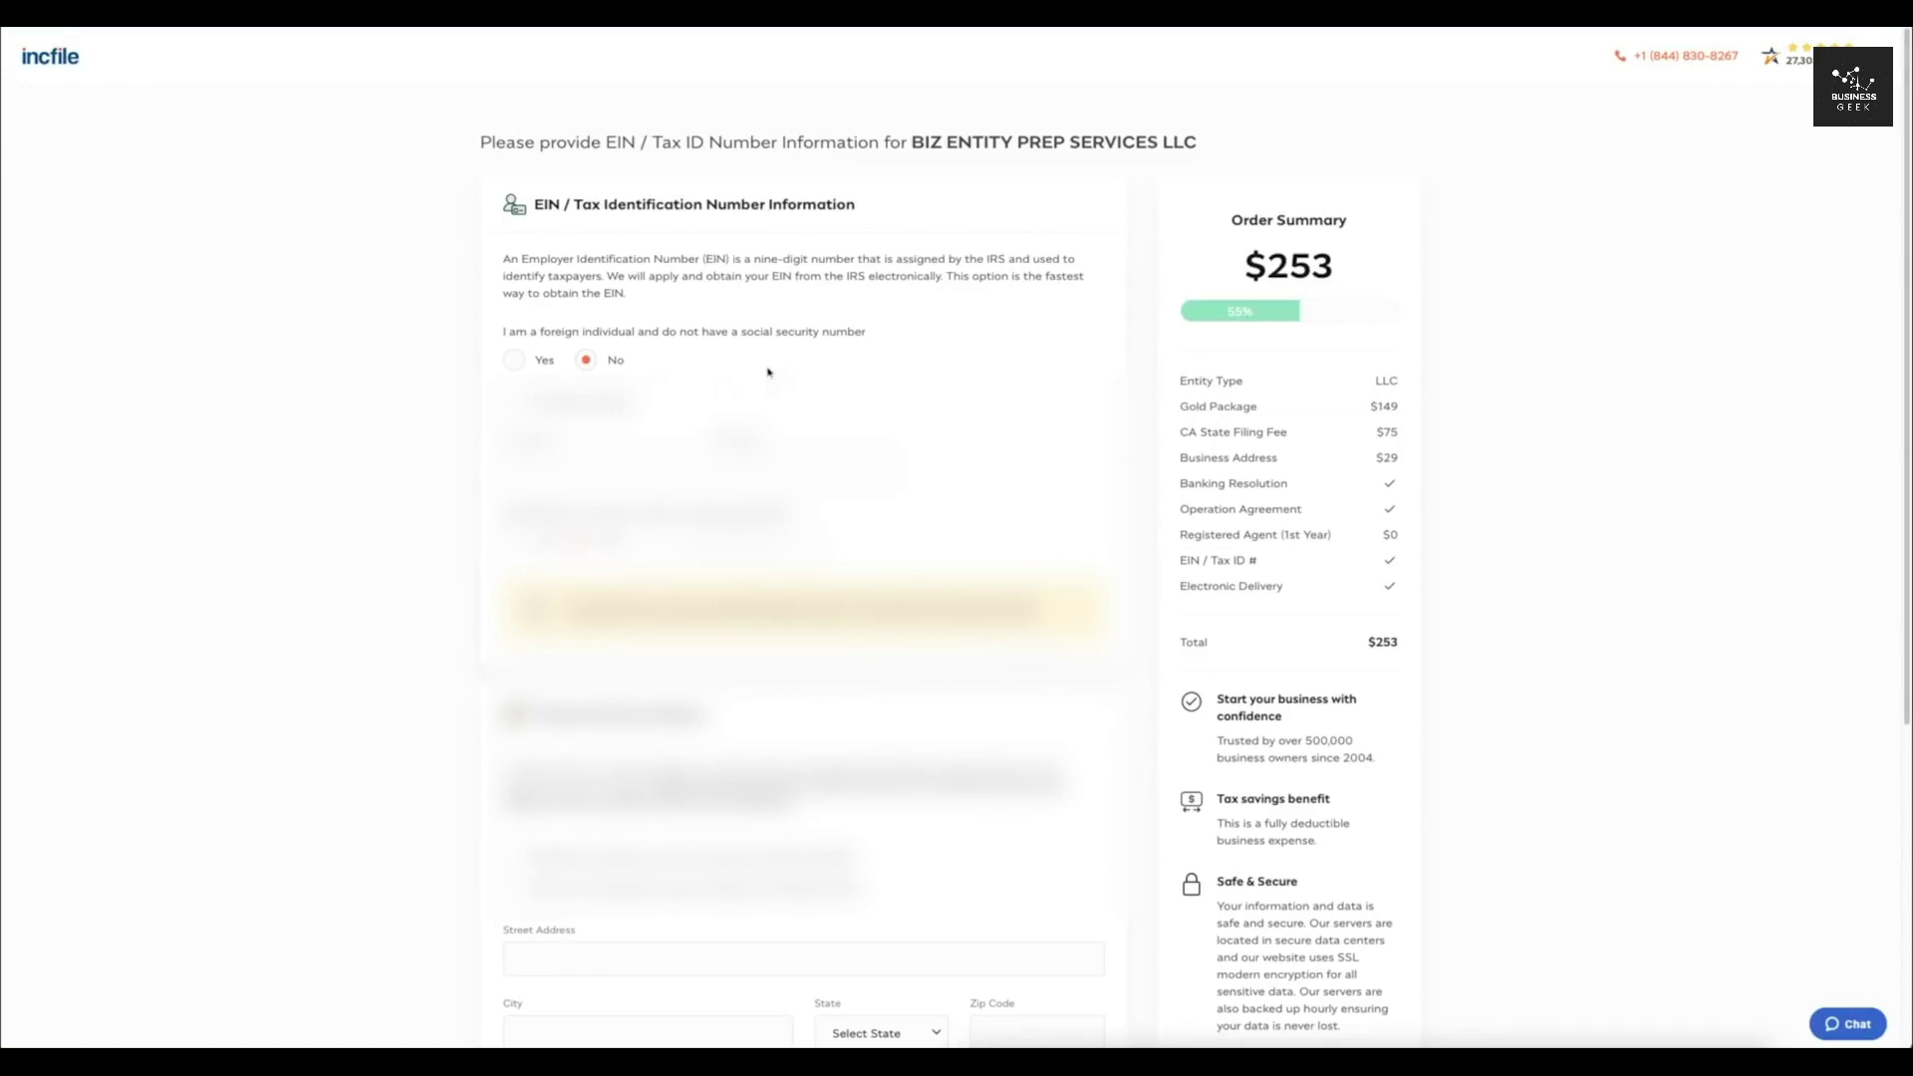
Step: Choose Finance as the principal business activity and submit the EIN / Tax ID information
scroll(768, 372, down, 5)
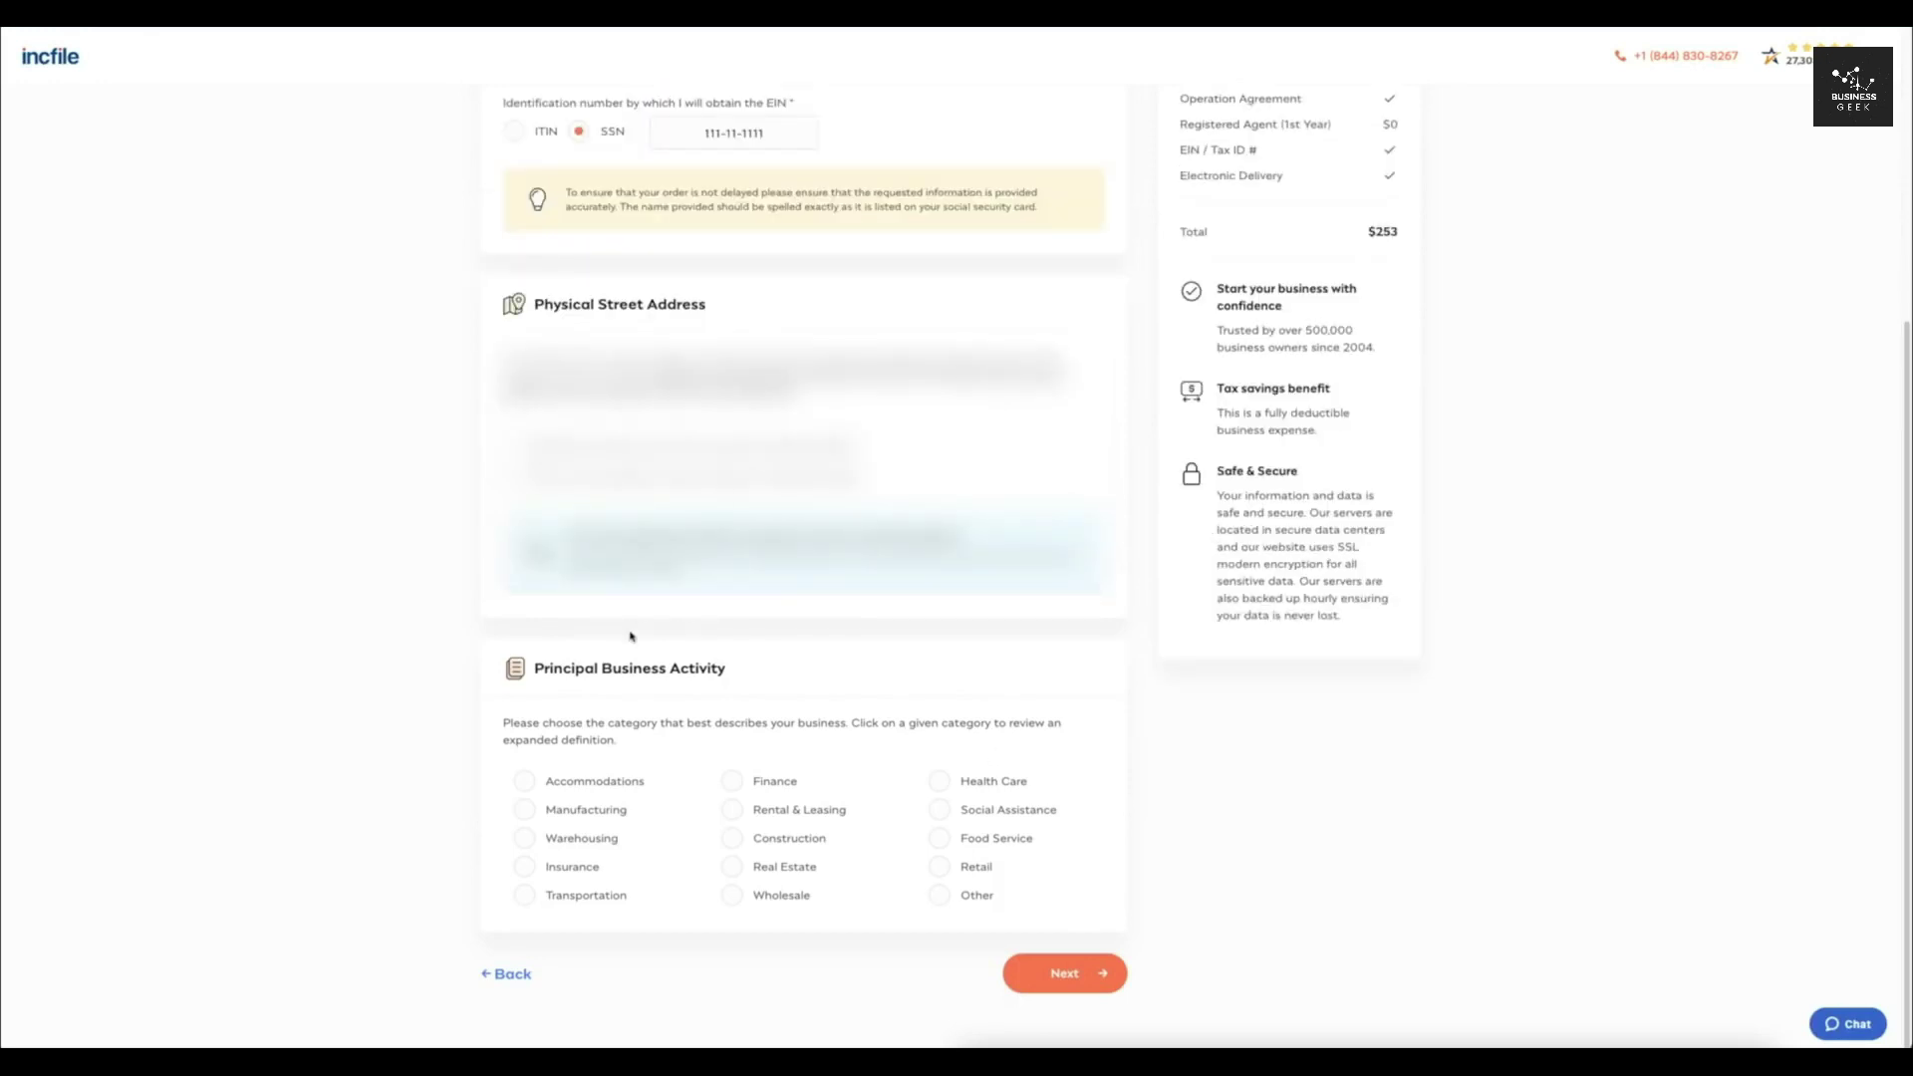
drag(667, 641, 799, 692)
click(799, 696)
click(739, 784)
scroll(1305, 891, down, 4)
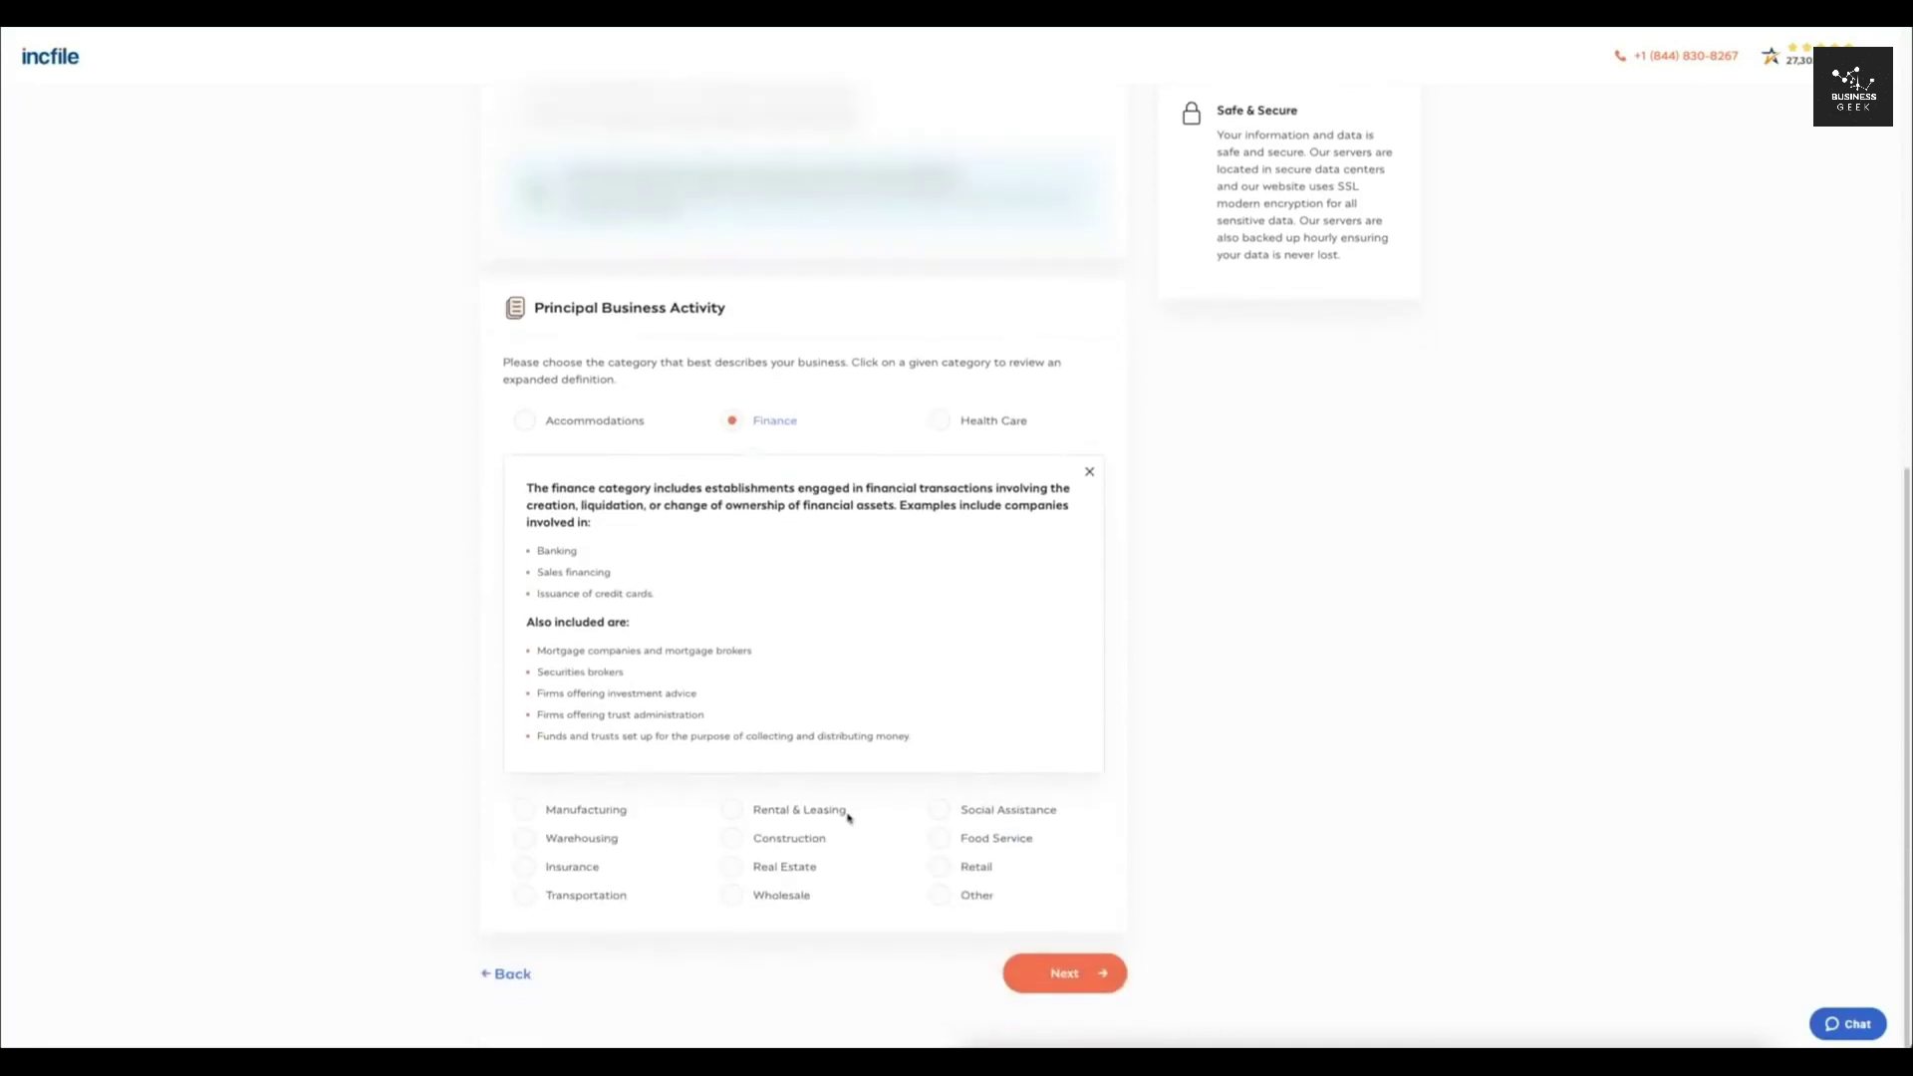
click(1095, 987)
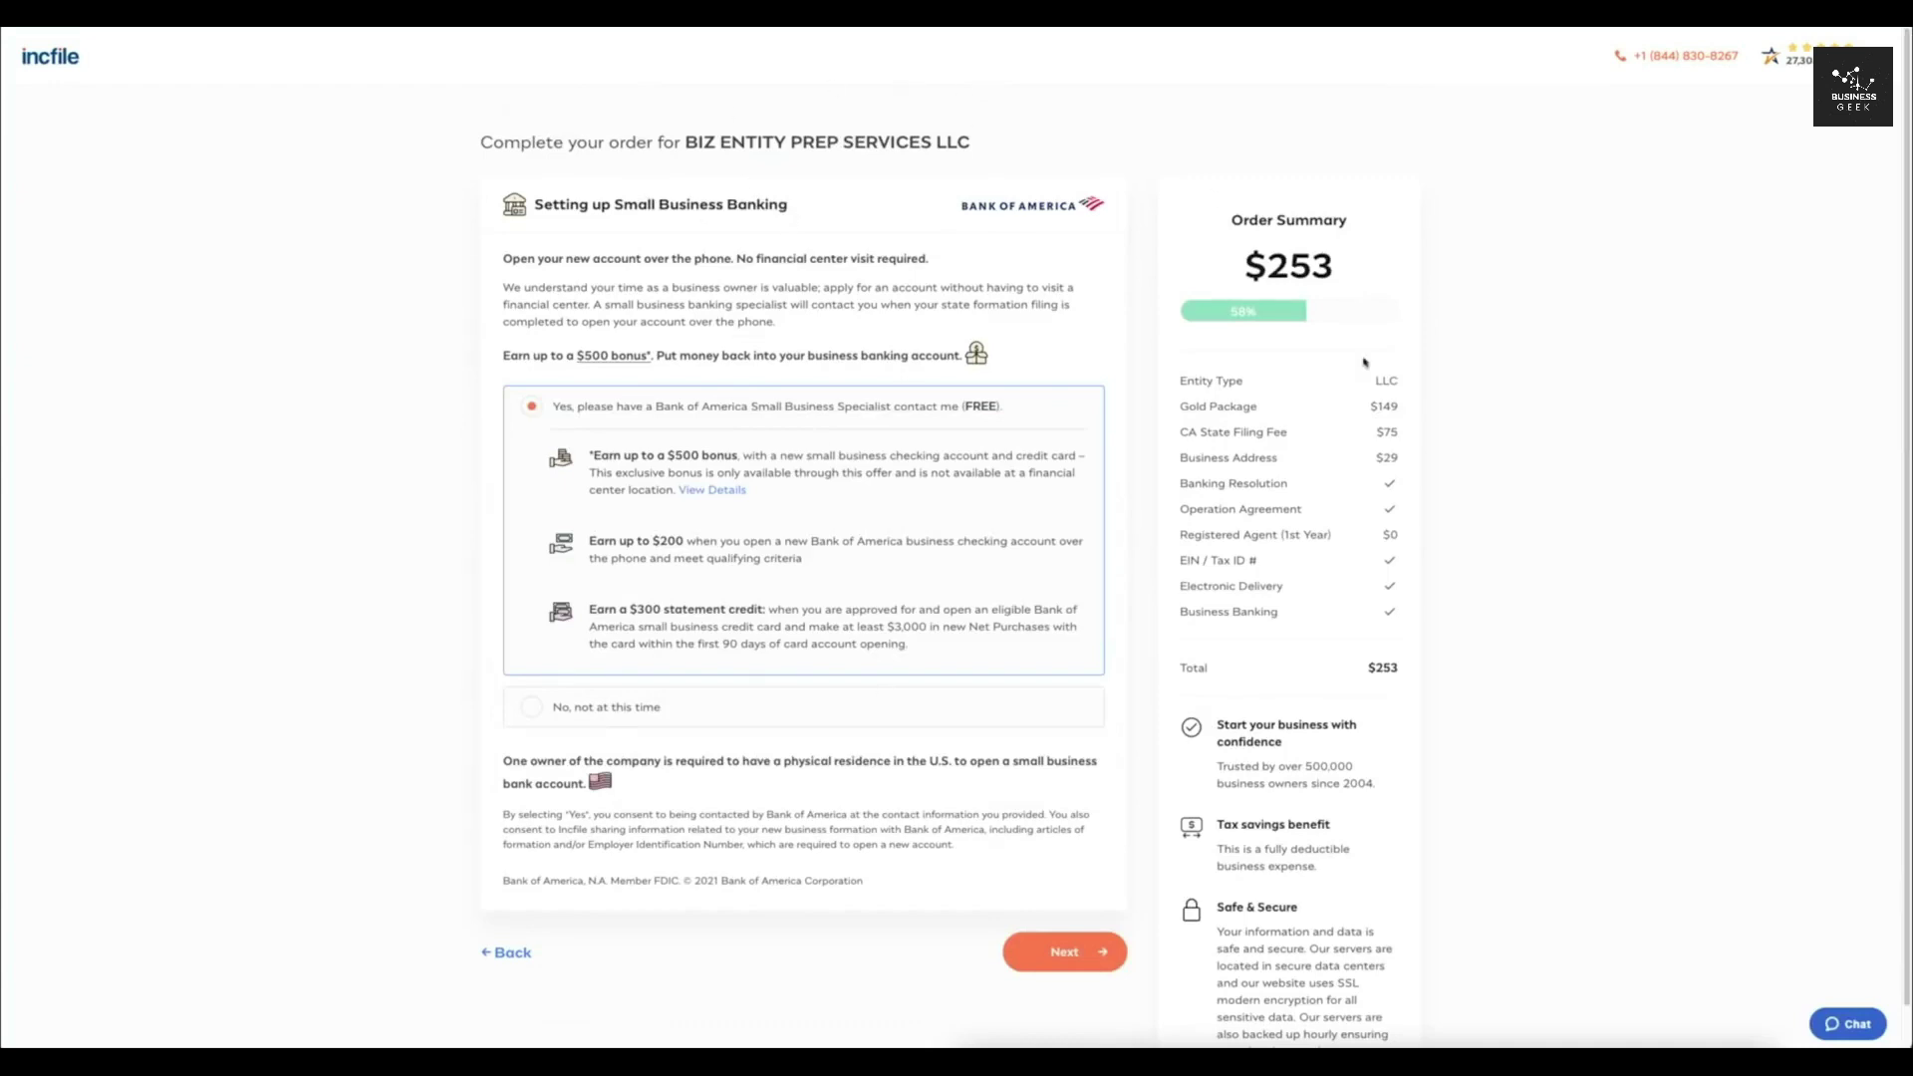
Step: Decline both the Bank of America small business banking contact and the free business tax consultation
click(528, 713)
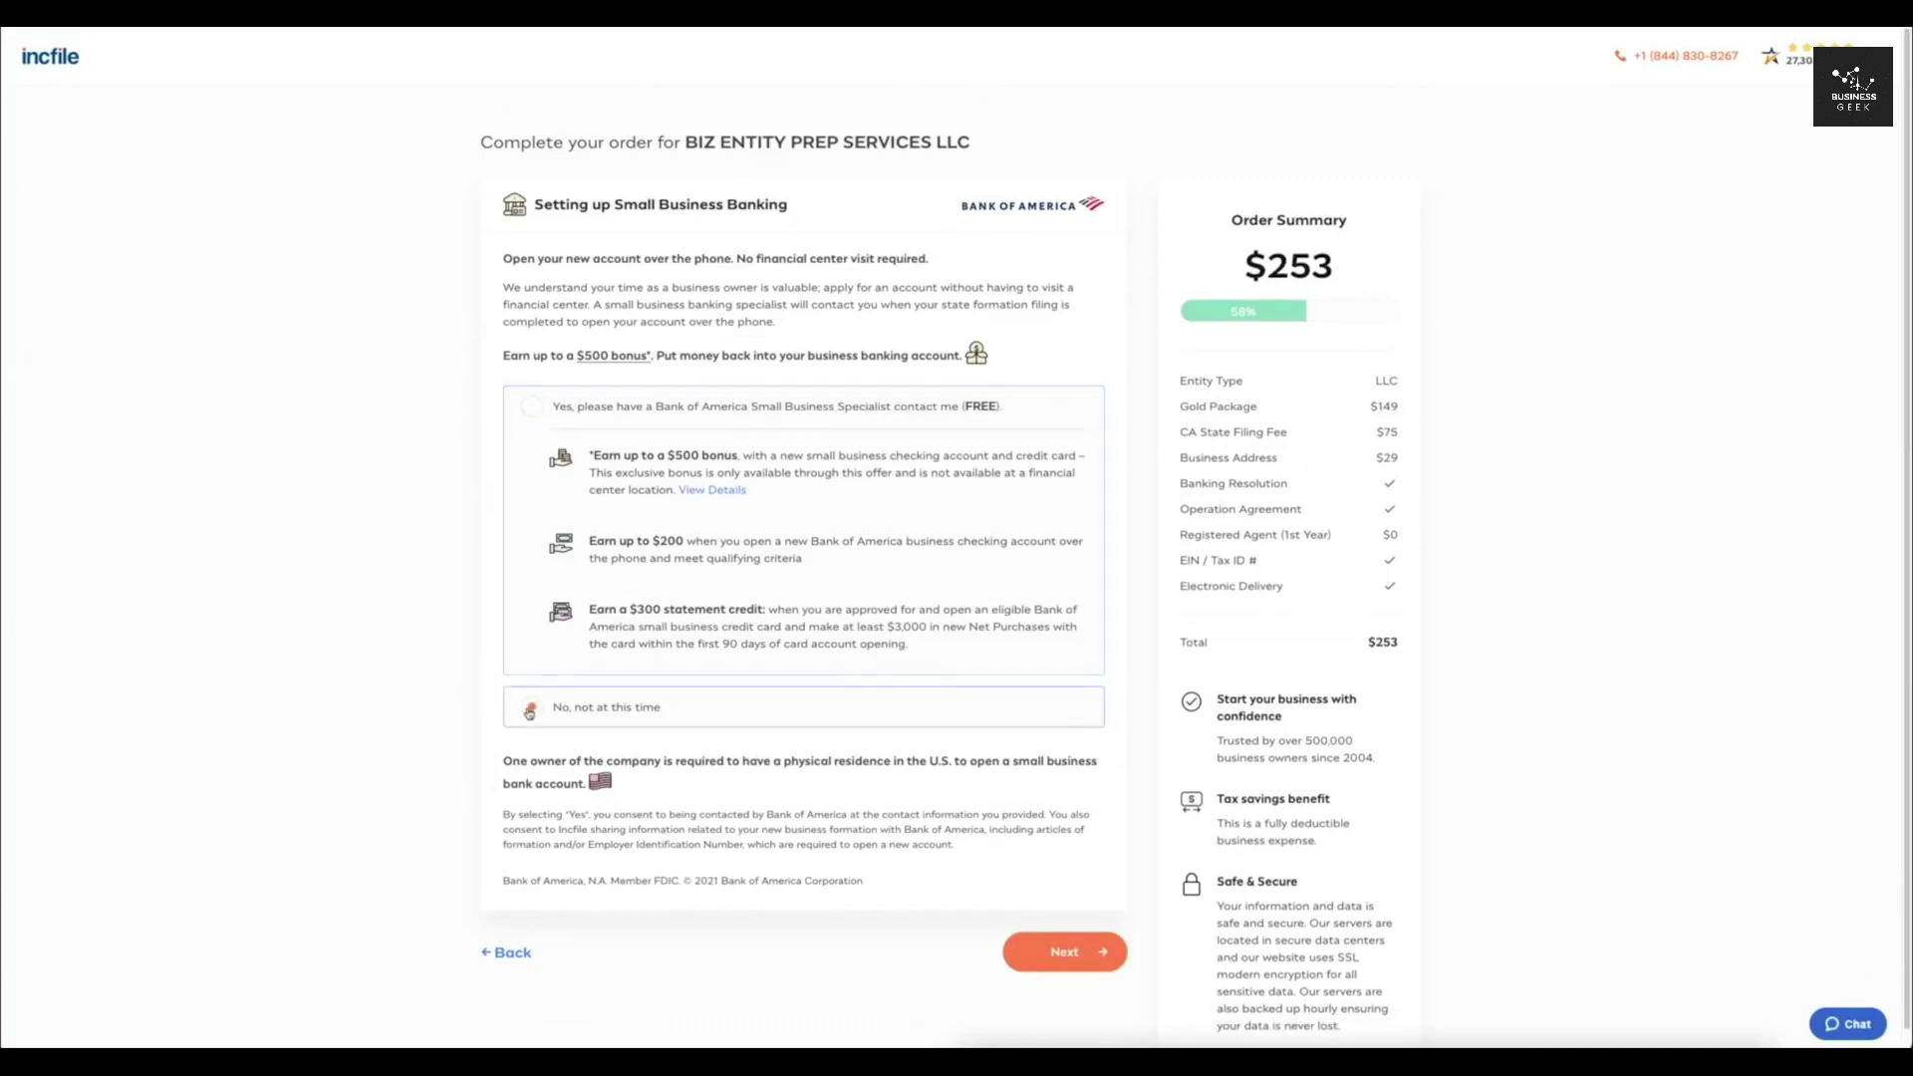
click(1076, 958)
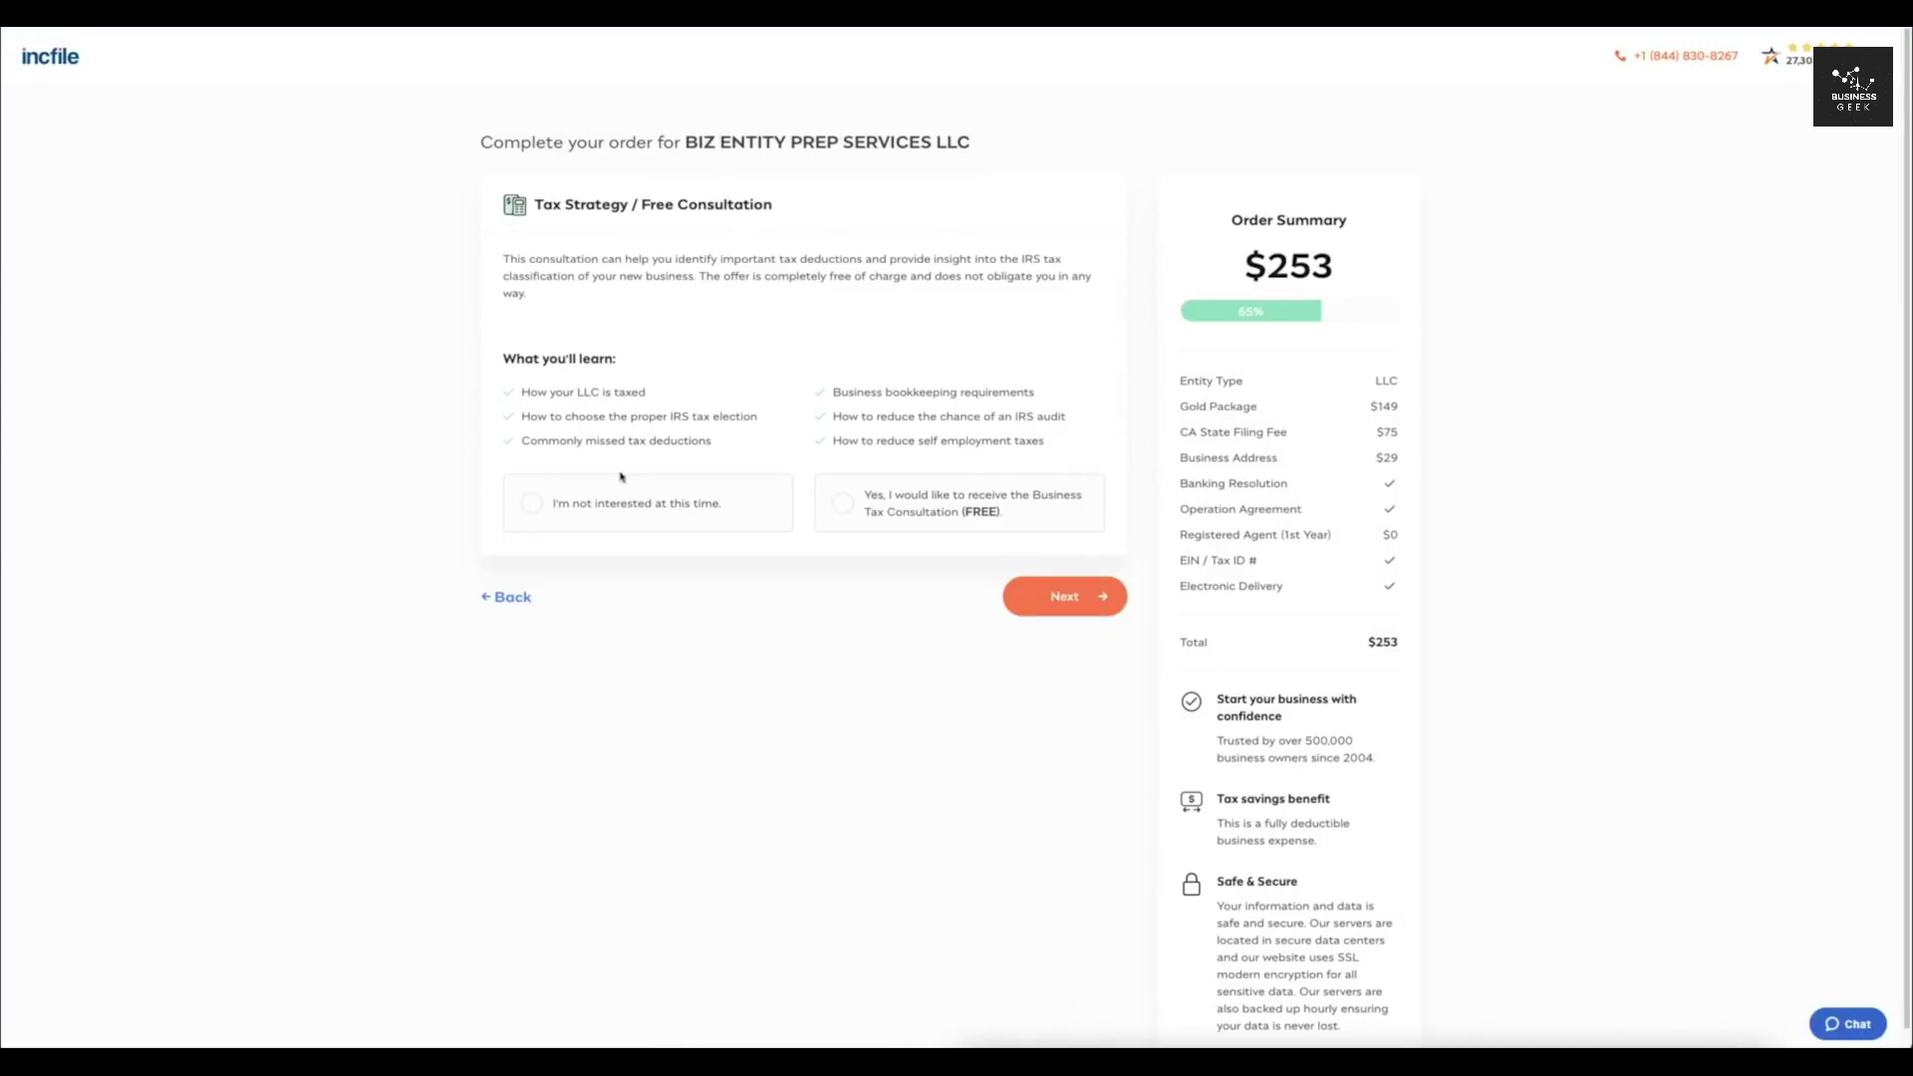
click(634, 506)
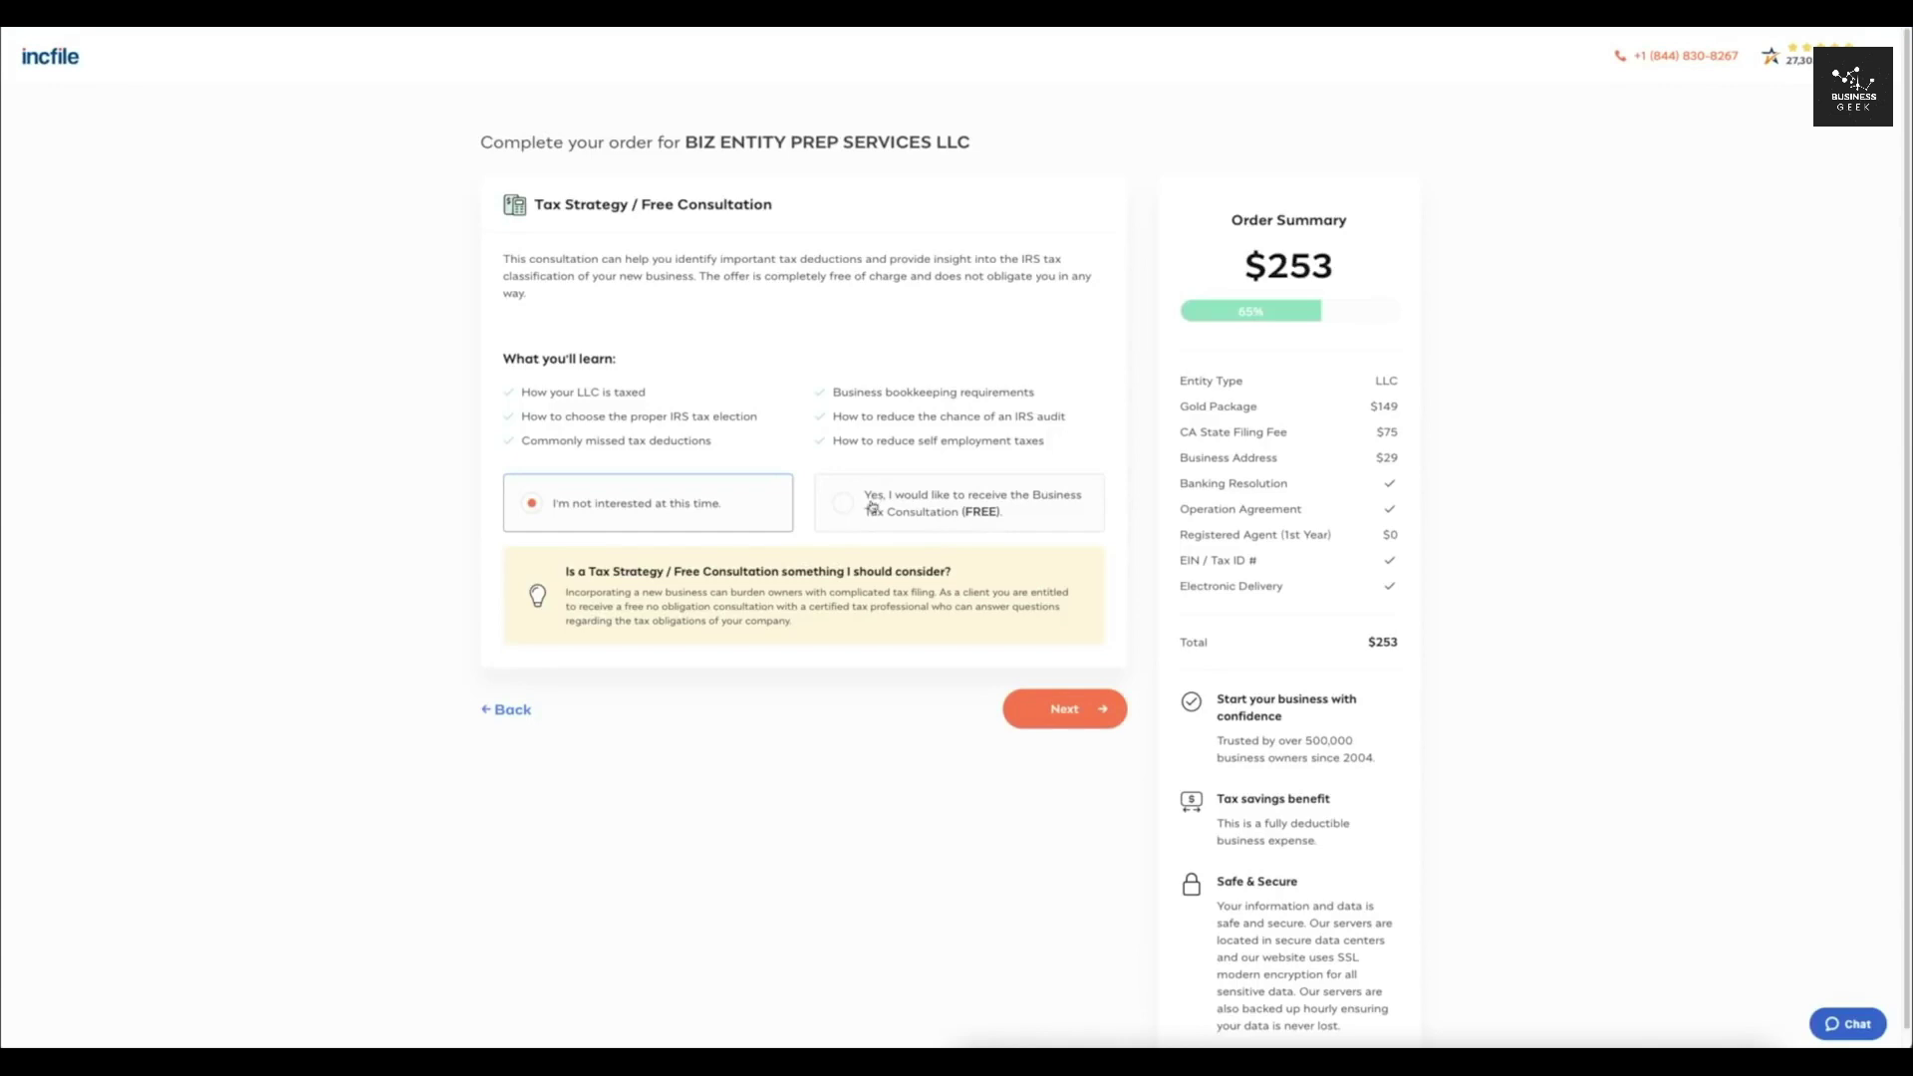
click(1064, 721)
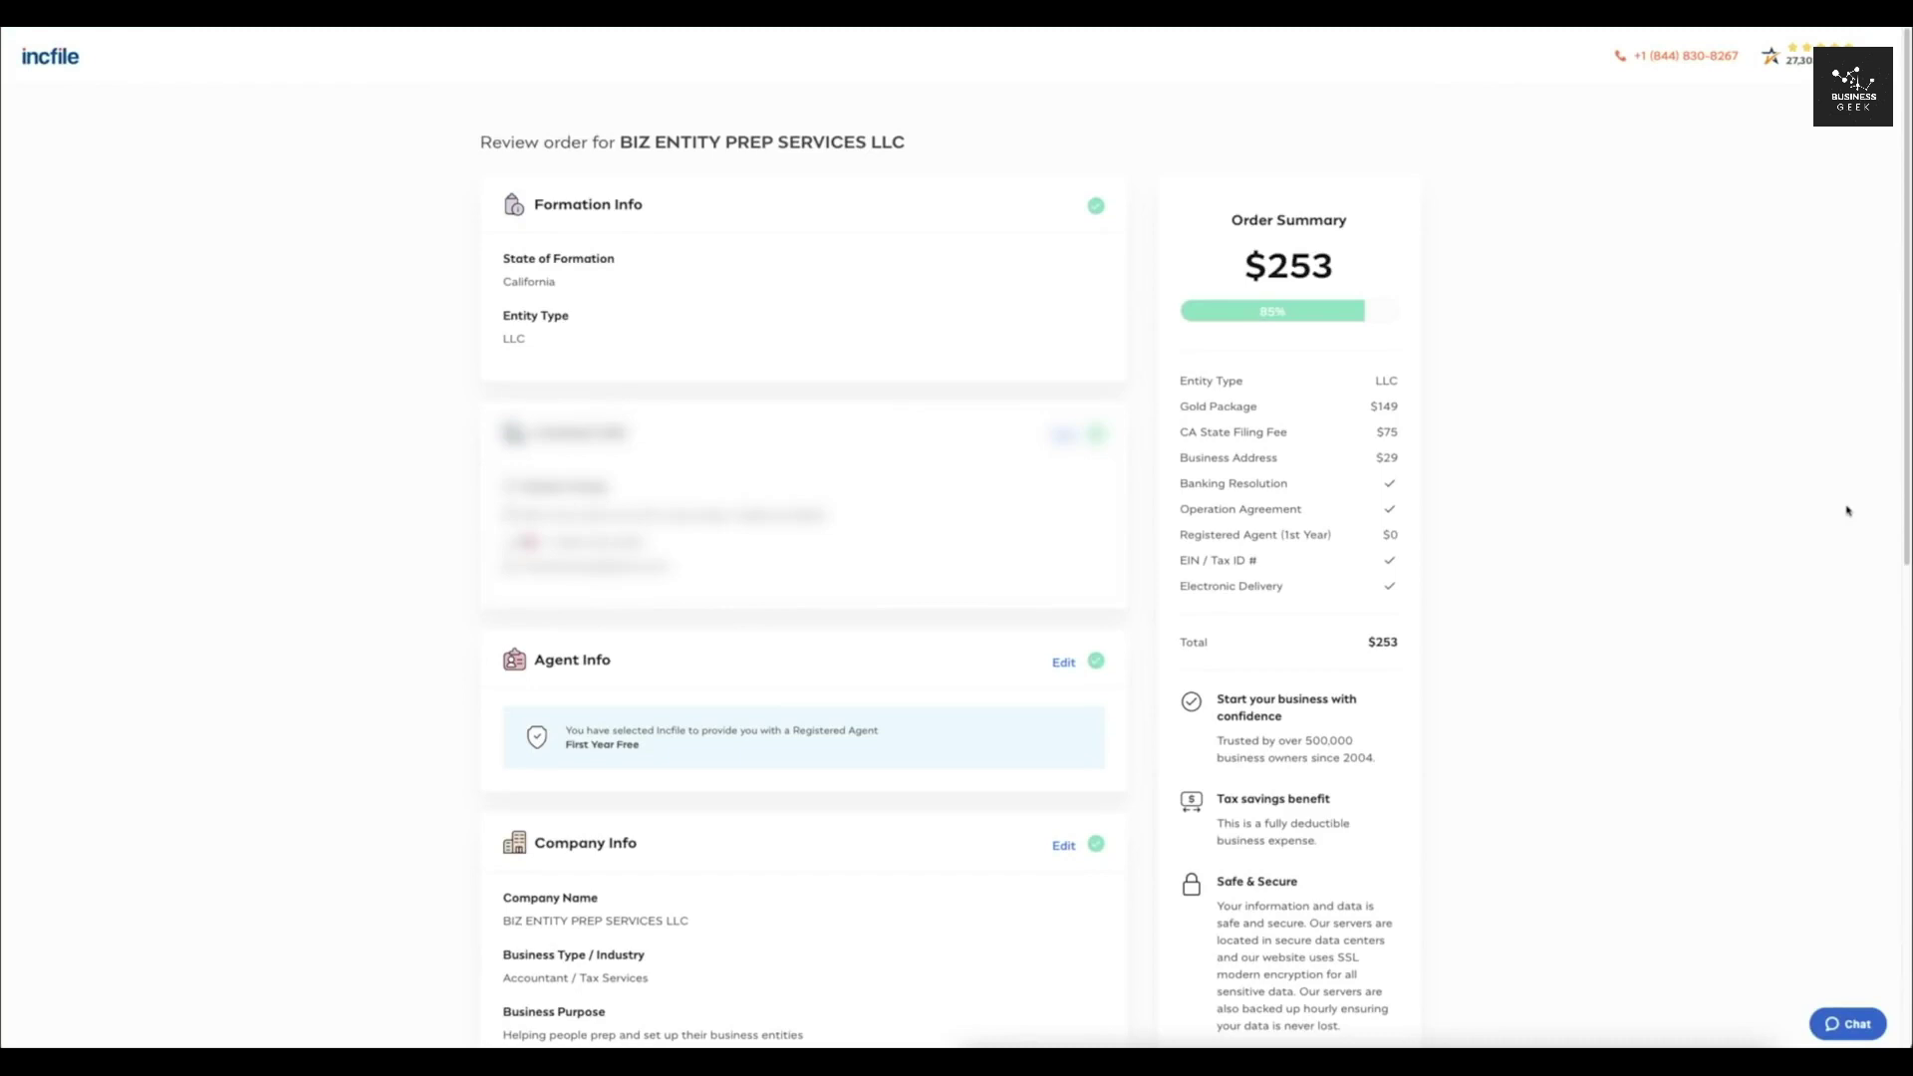
Step: Review the formation, agent, company, member and EIN details of the order and proceed to the billing information
scroll(1678, 545, down, 3)
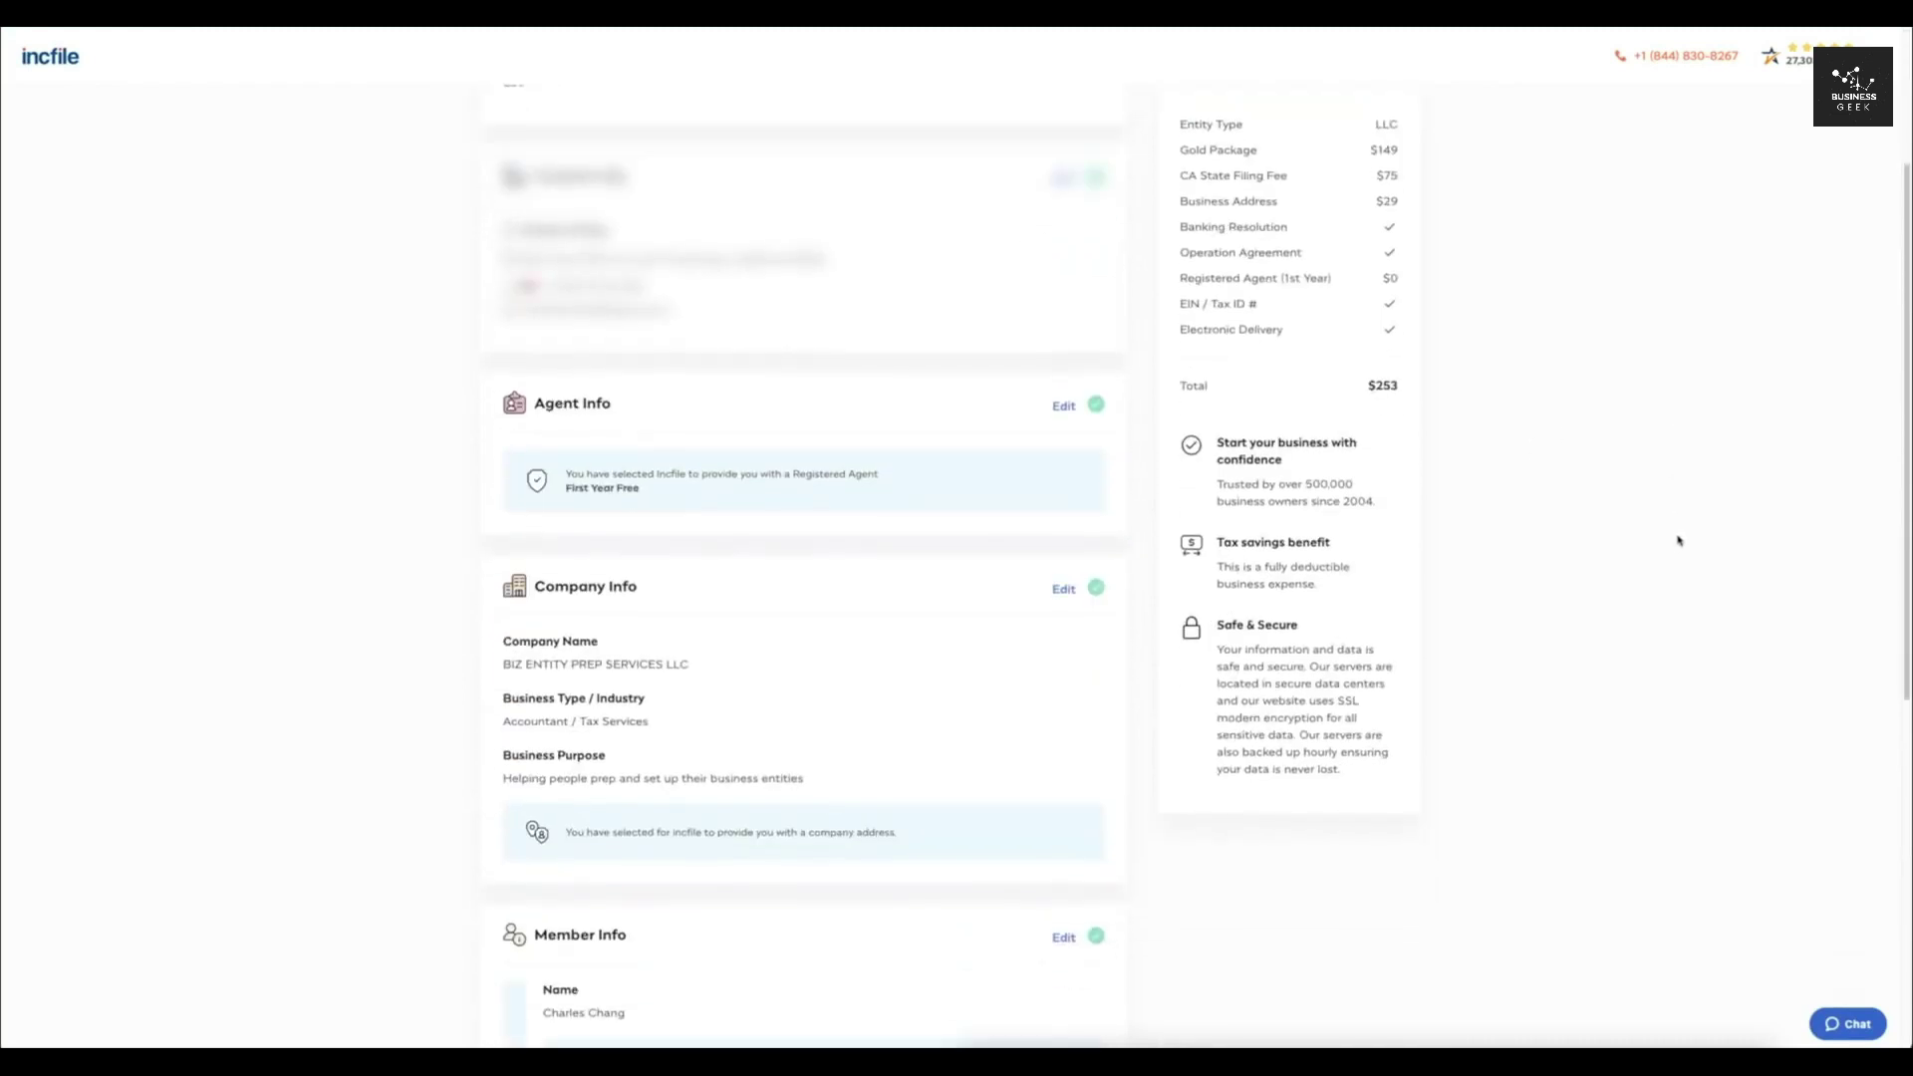
scroll(1679, 545, down, 6)
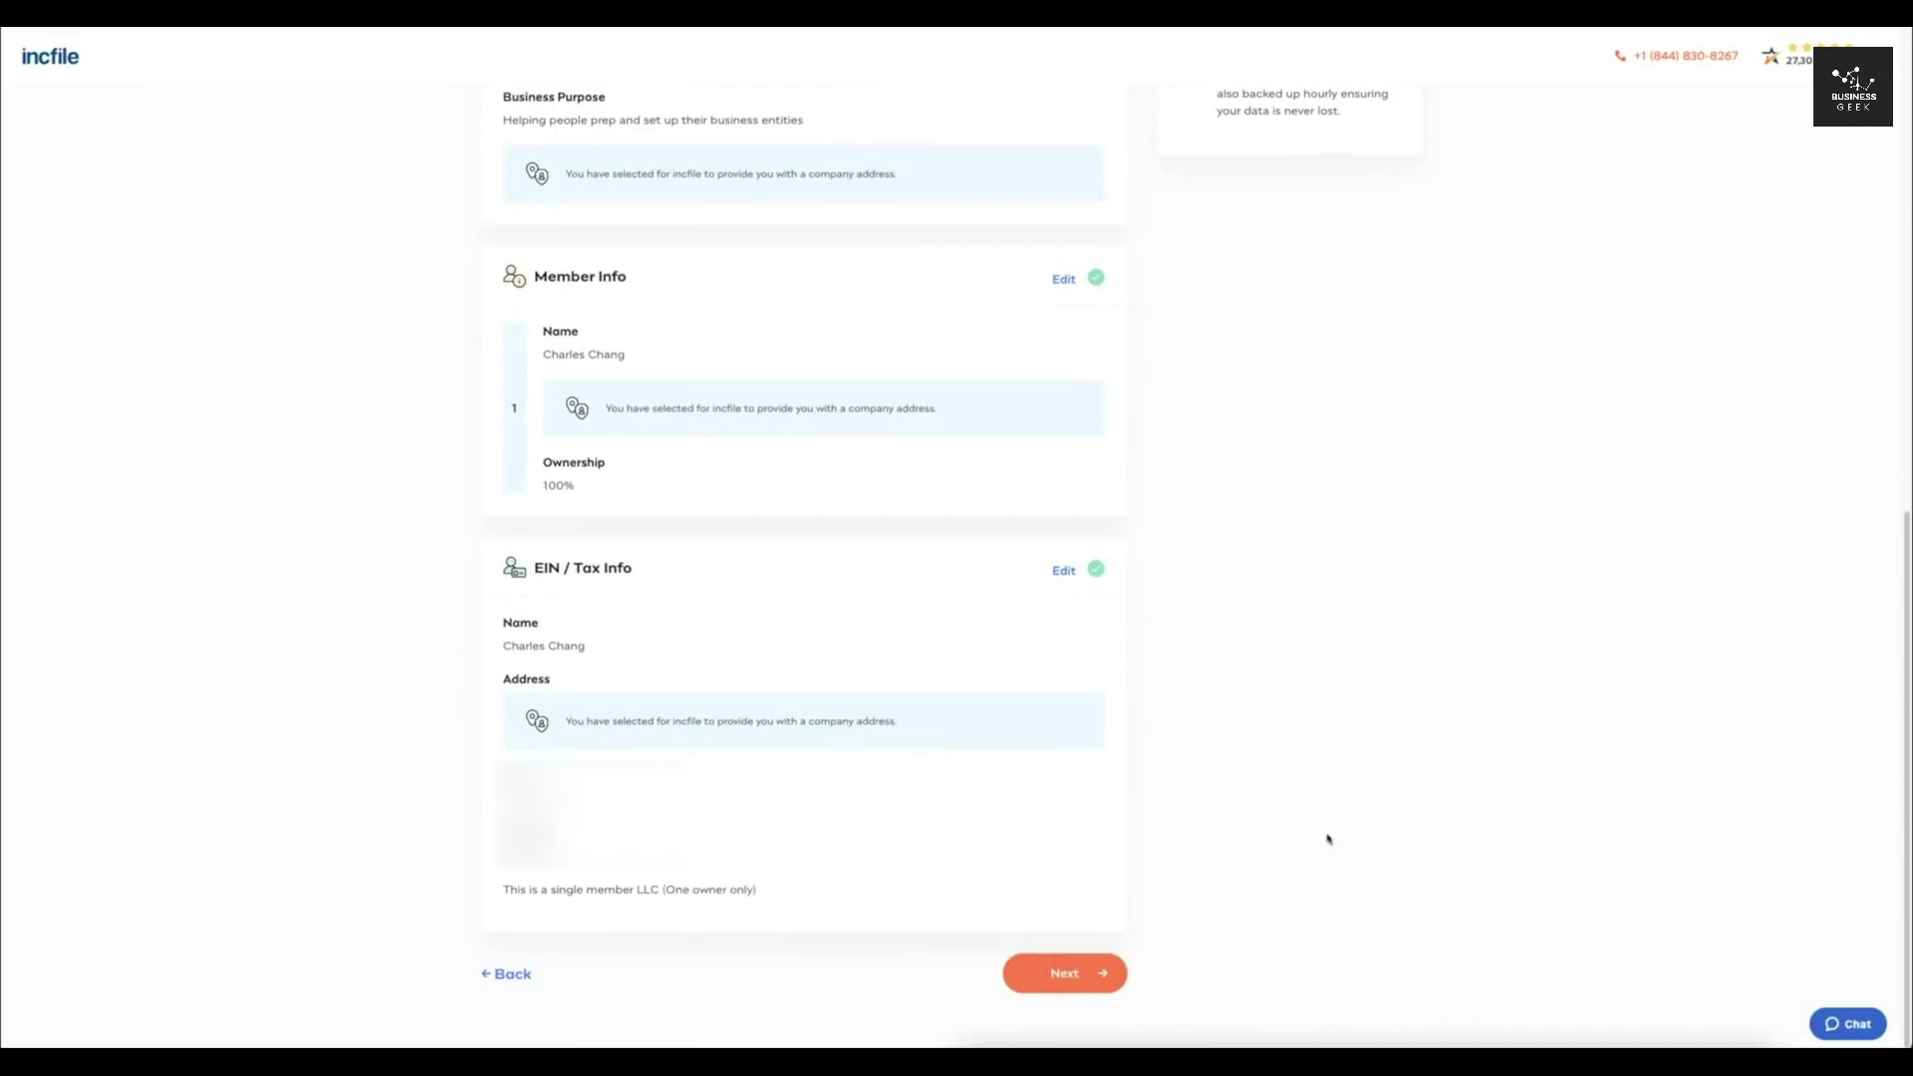
click(1072, 987)
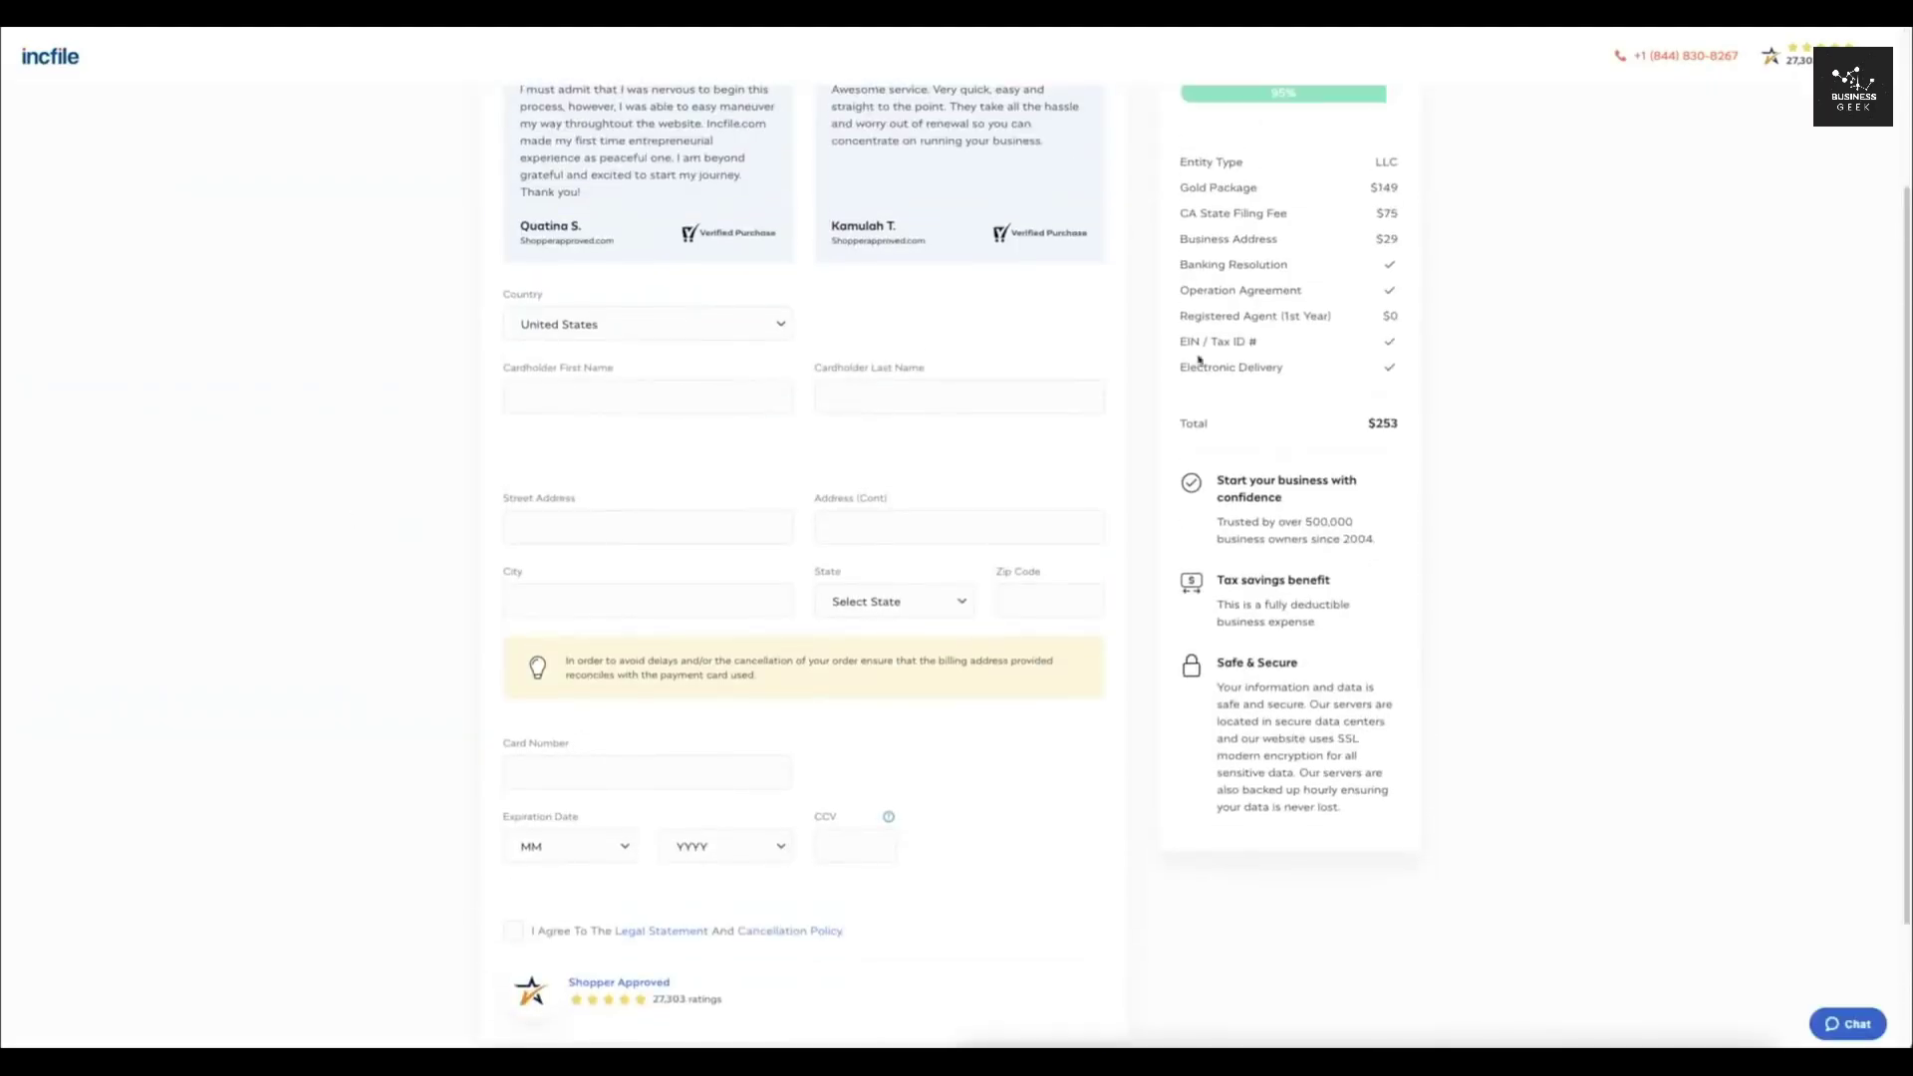
Step: Agree to the Legal Statement and Cancellation Policy on the billing form and submit the order for payment
triple_click(669, 190)
click(921, 242)
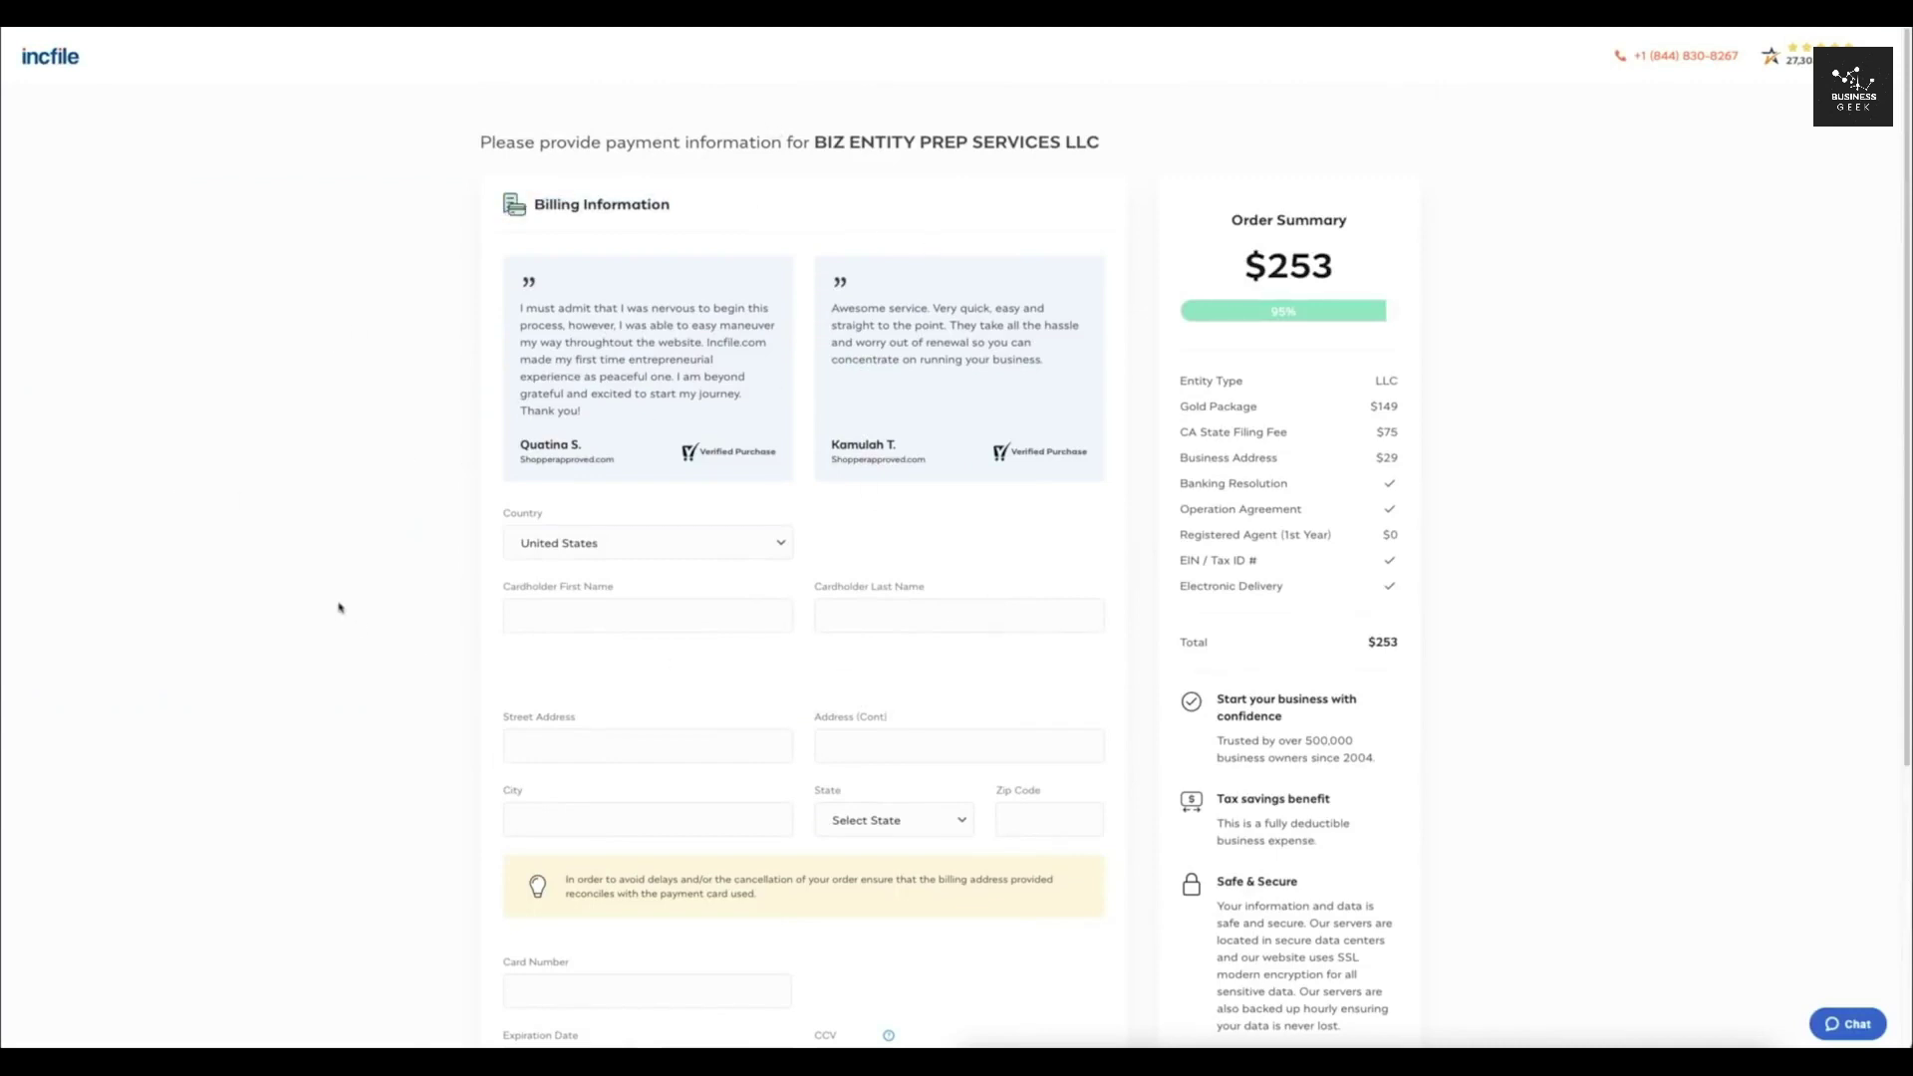
scroll(339, 607, down, 2)
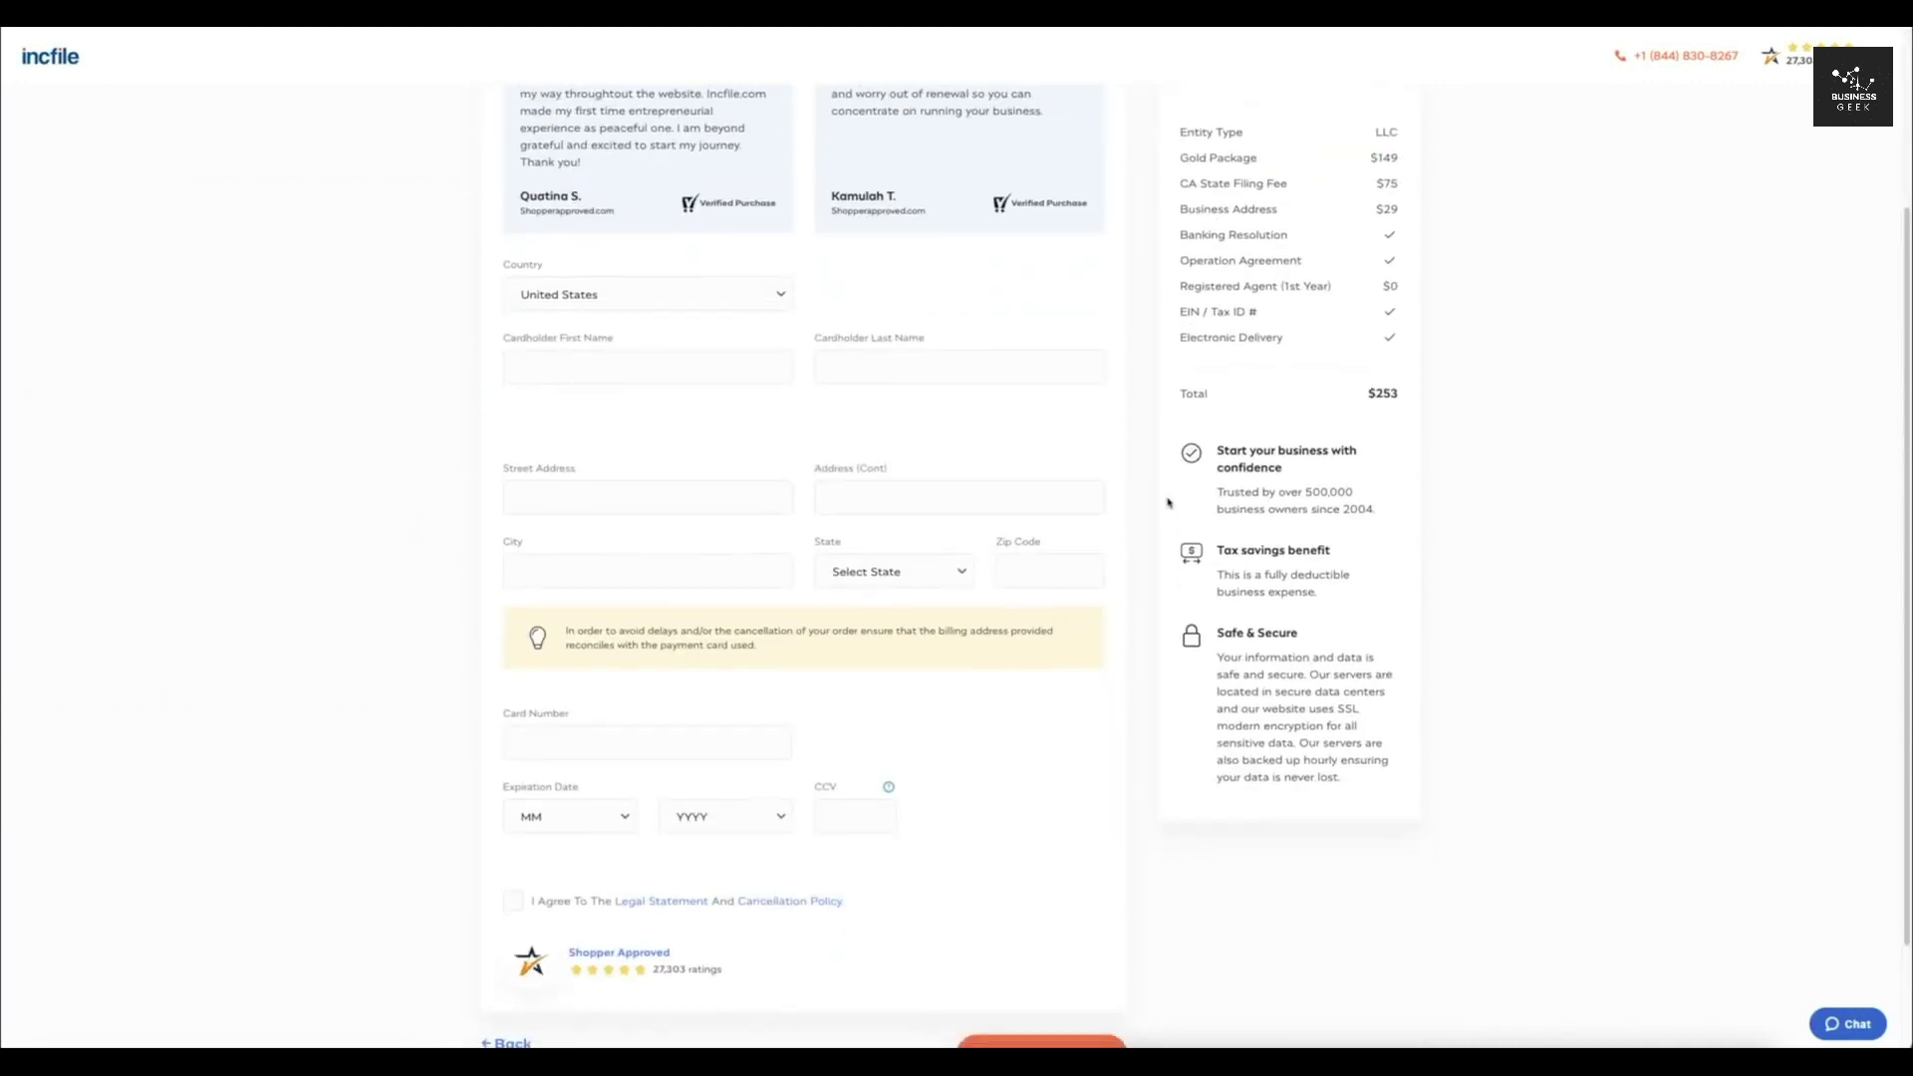
scroll(1143, 519, down, 1)
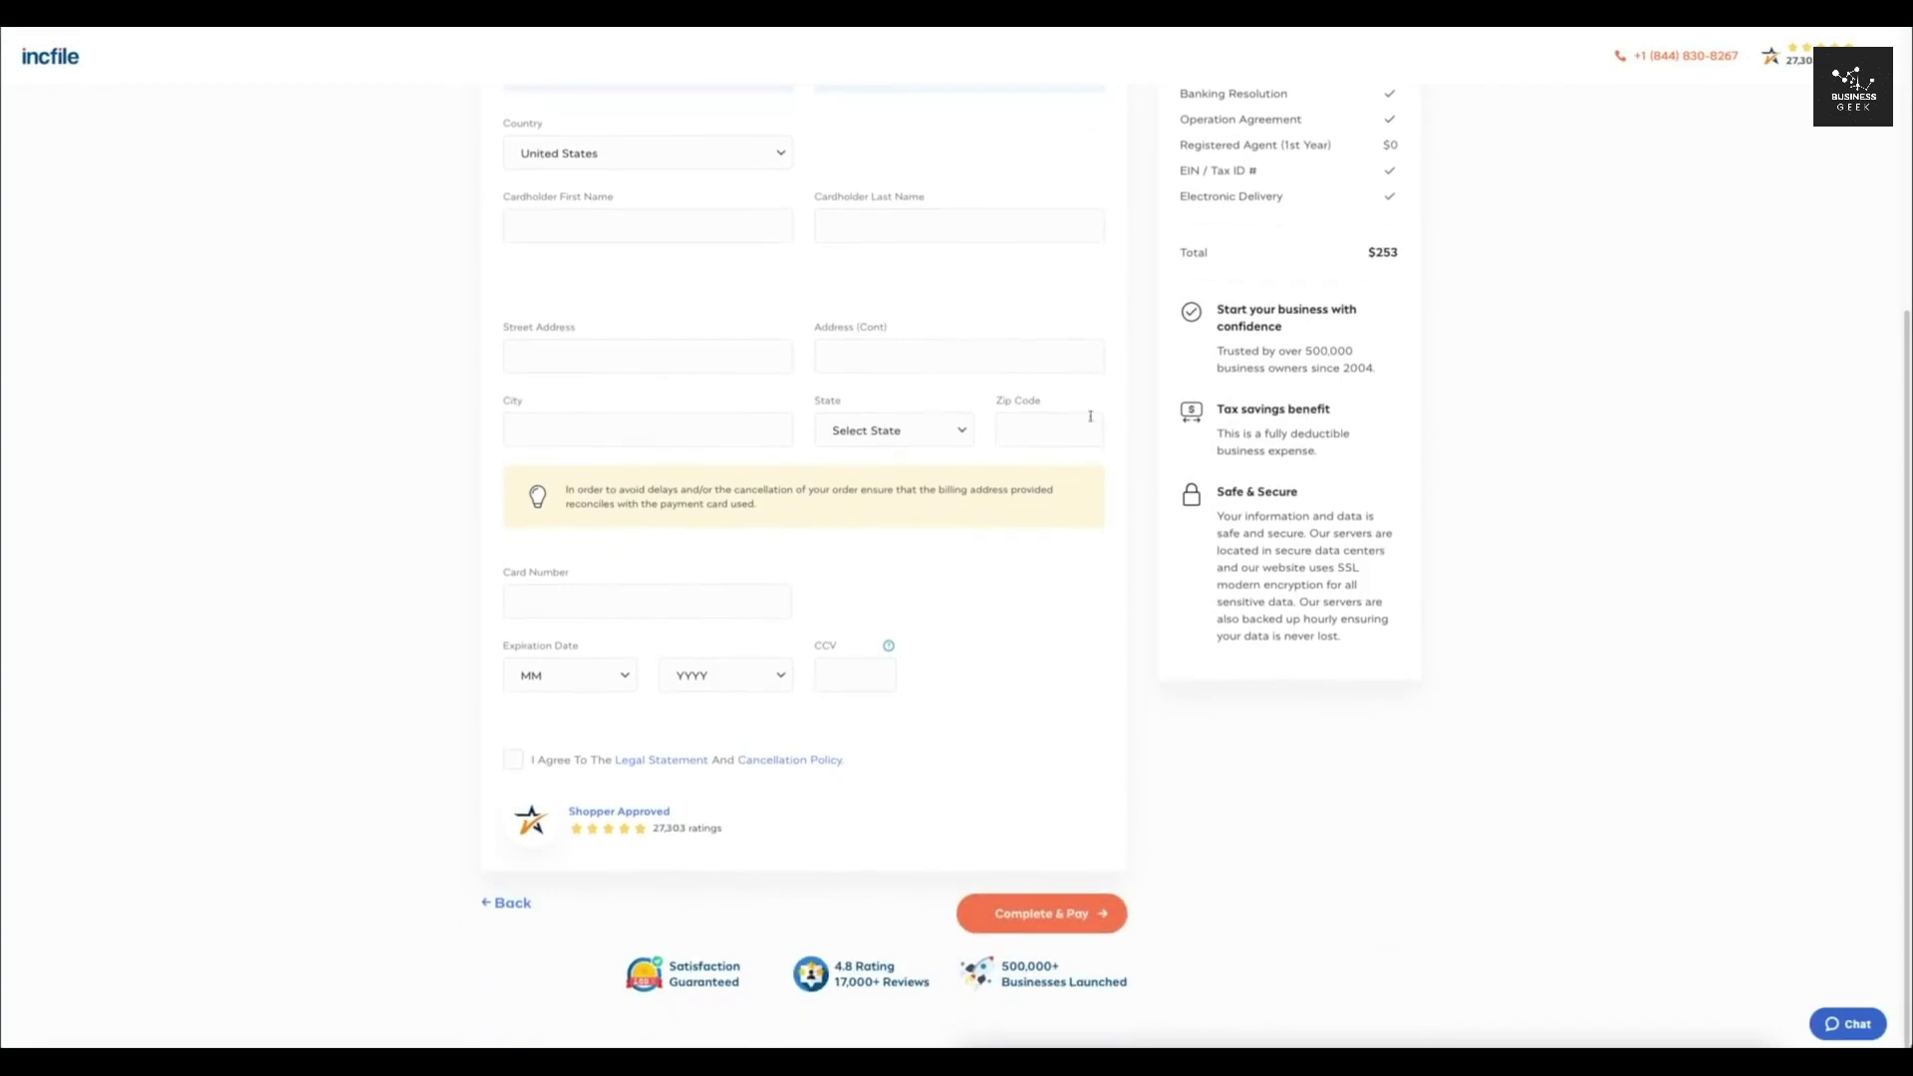
click(514, 763)
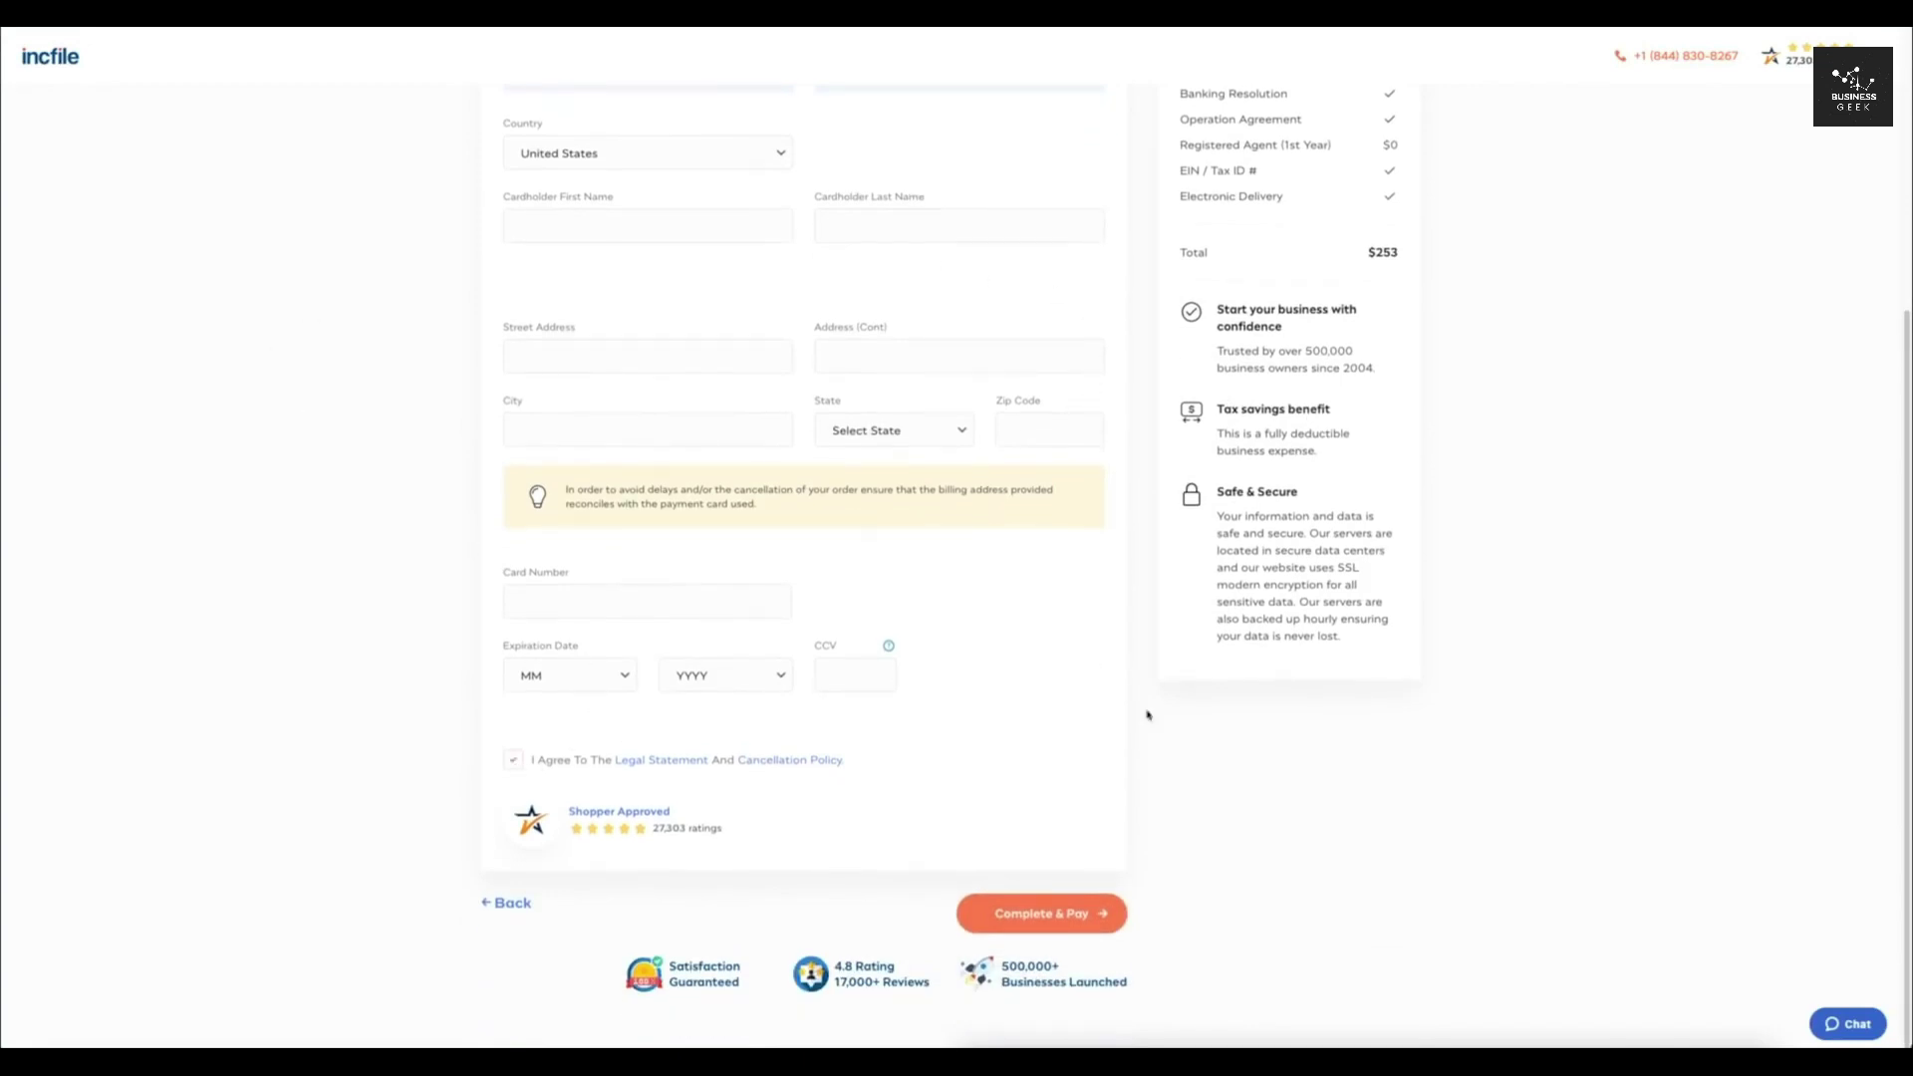
click(1062, 925)
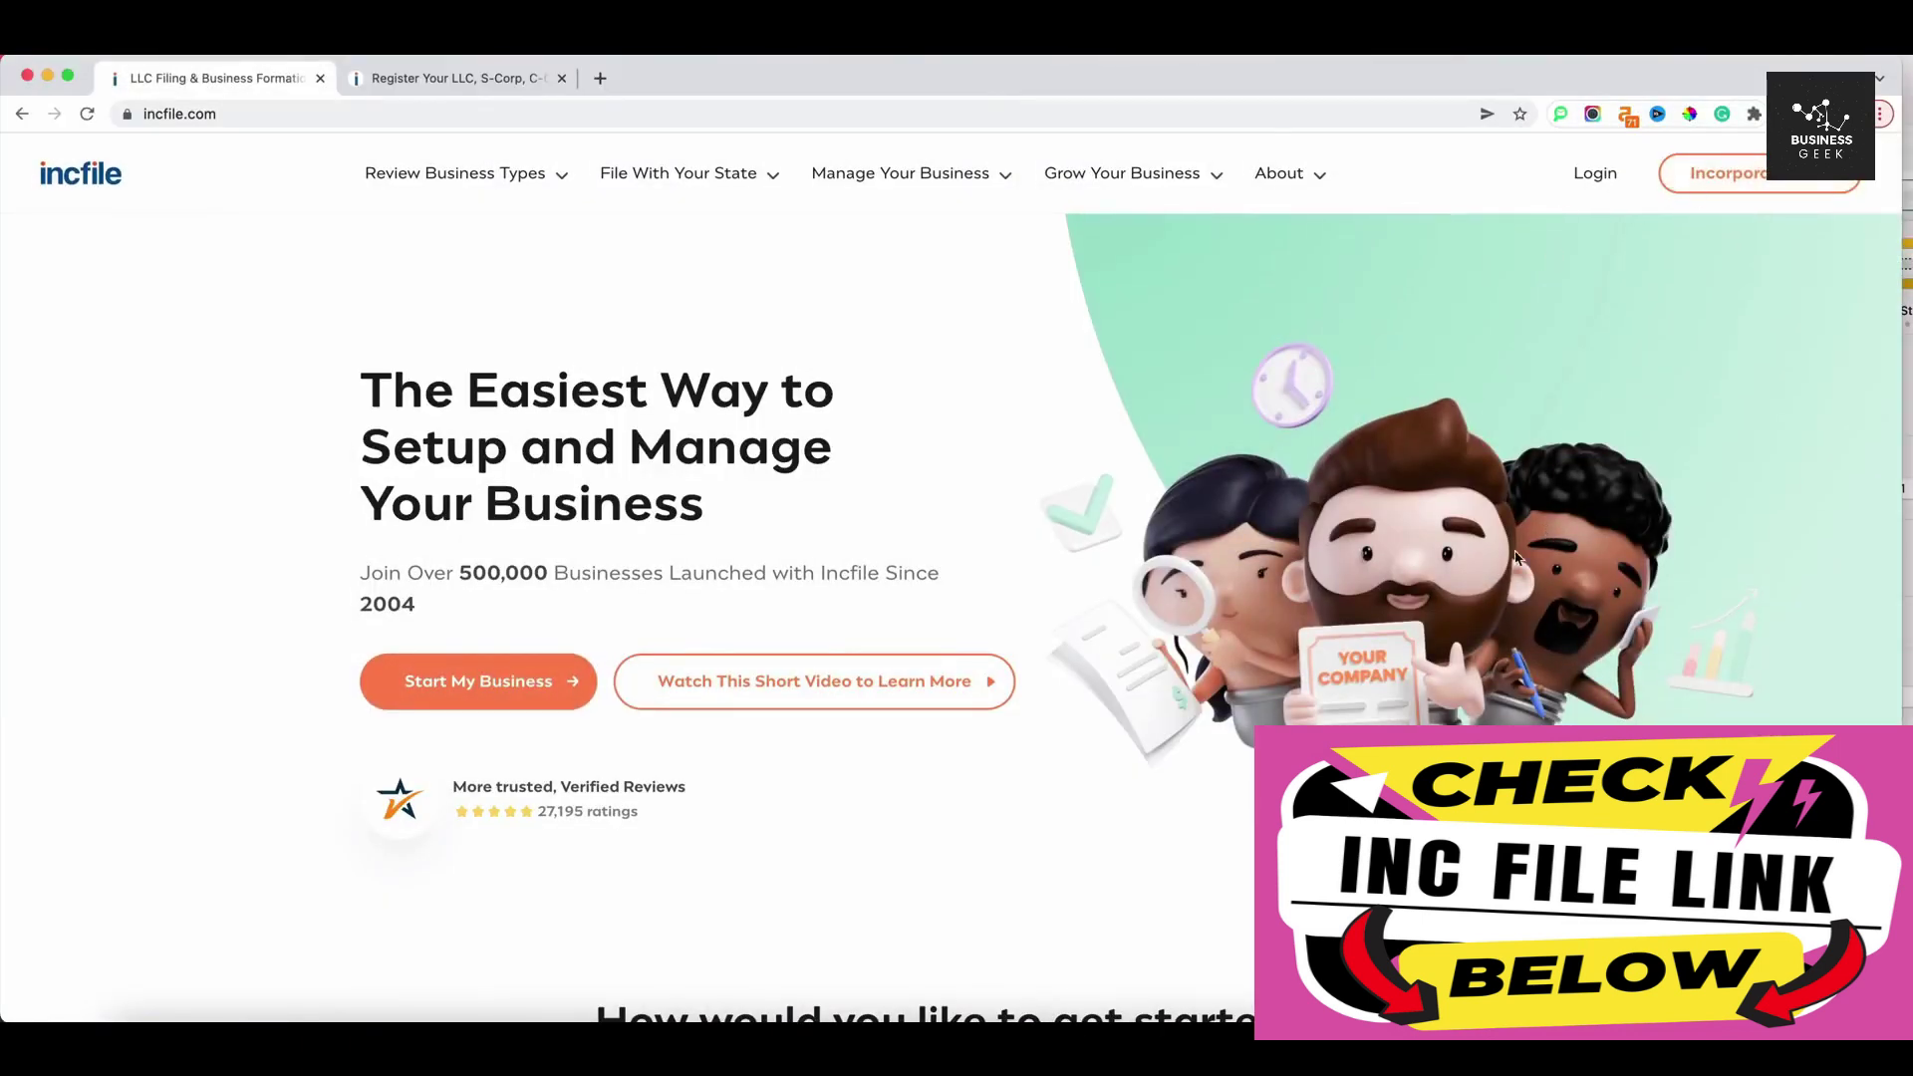
Step: Open the company account of PAY YOUR RENT LLC from the dashboard's company list
scroll(1479, 576, down, 1)
scroll(1479, 576, down, 1)
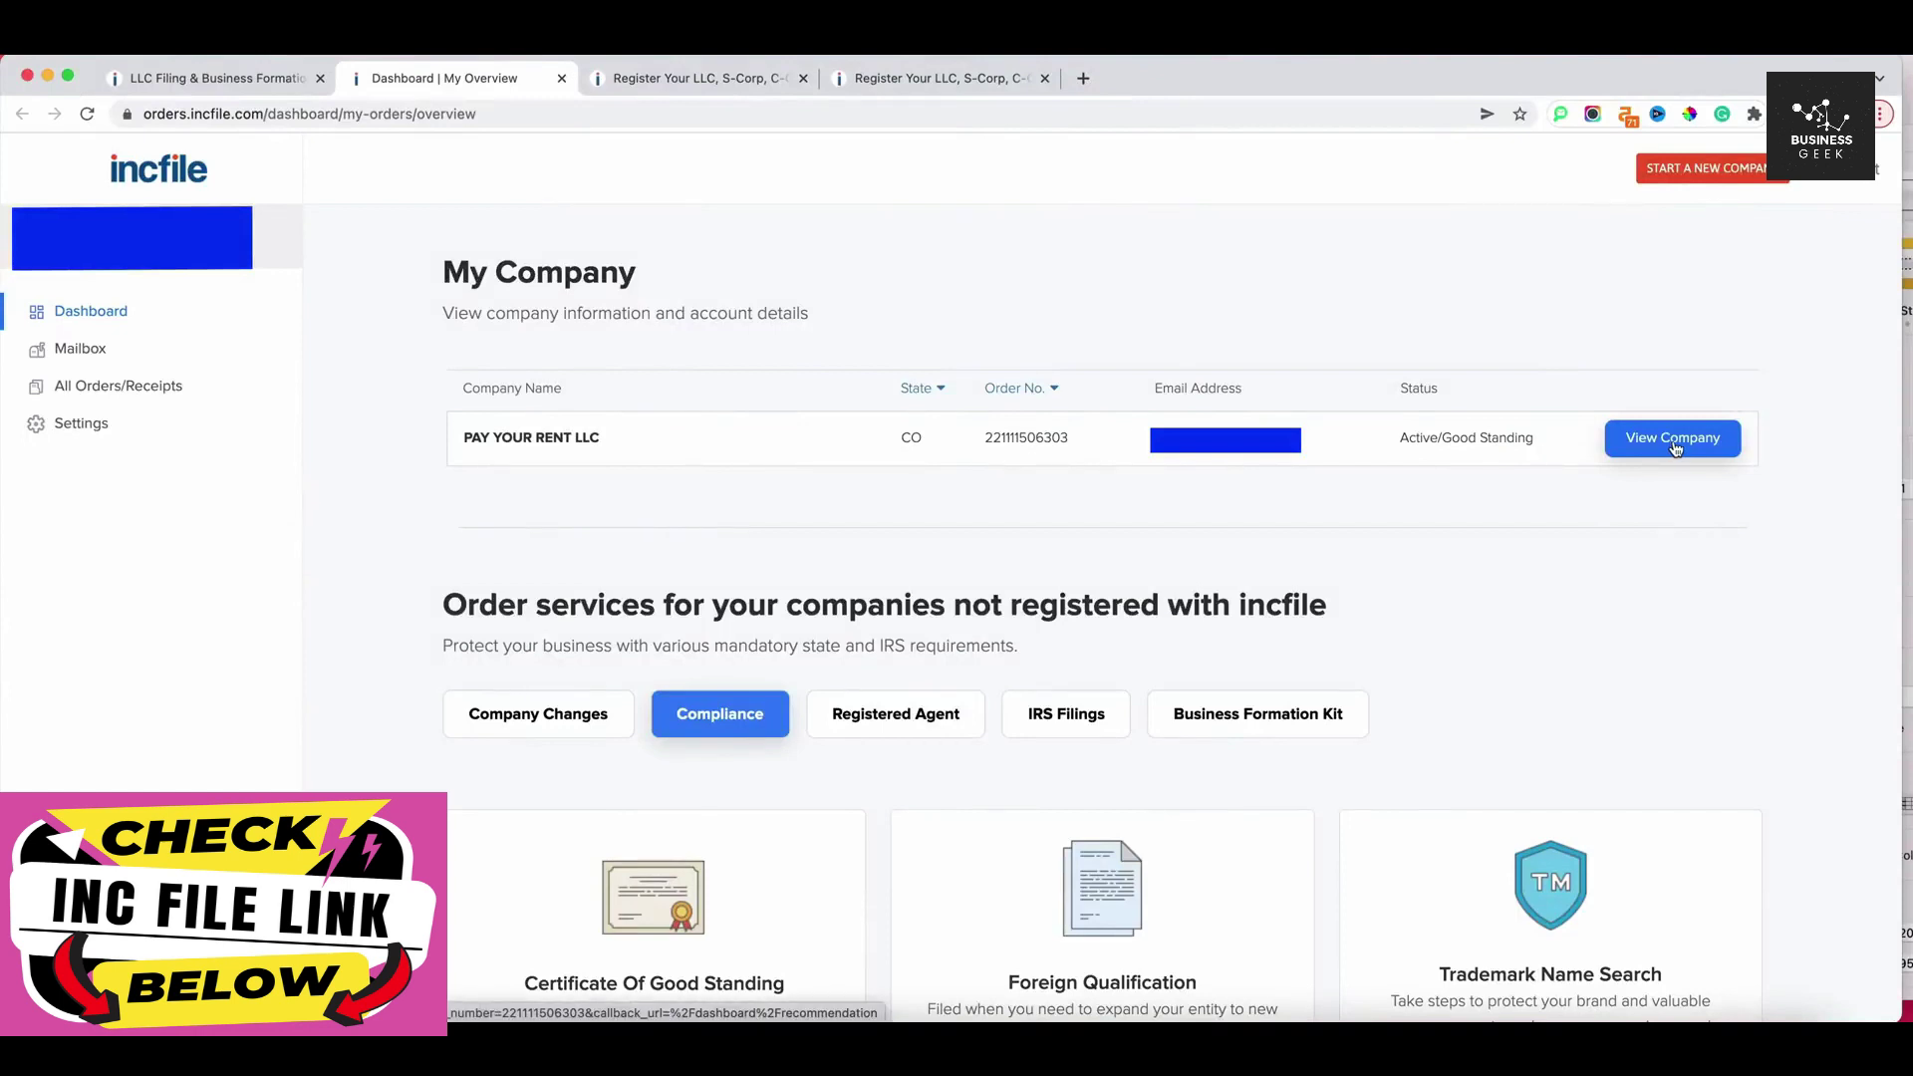
click(1674, 445)
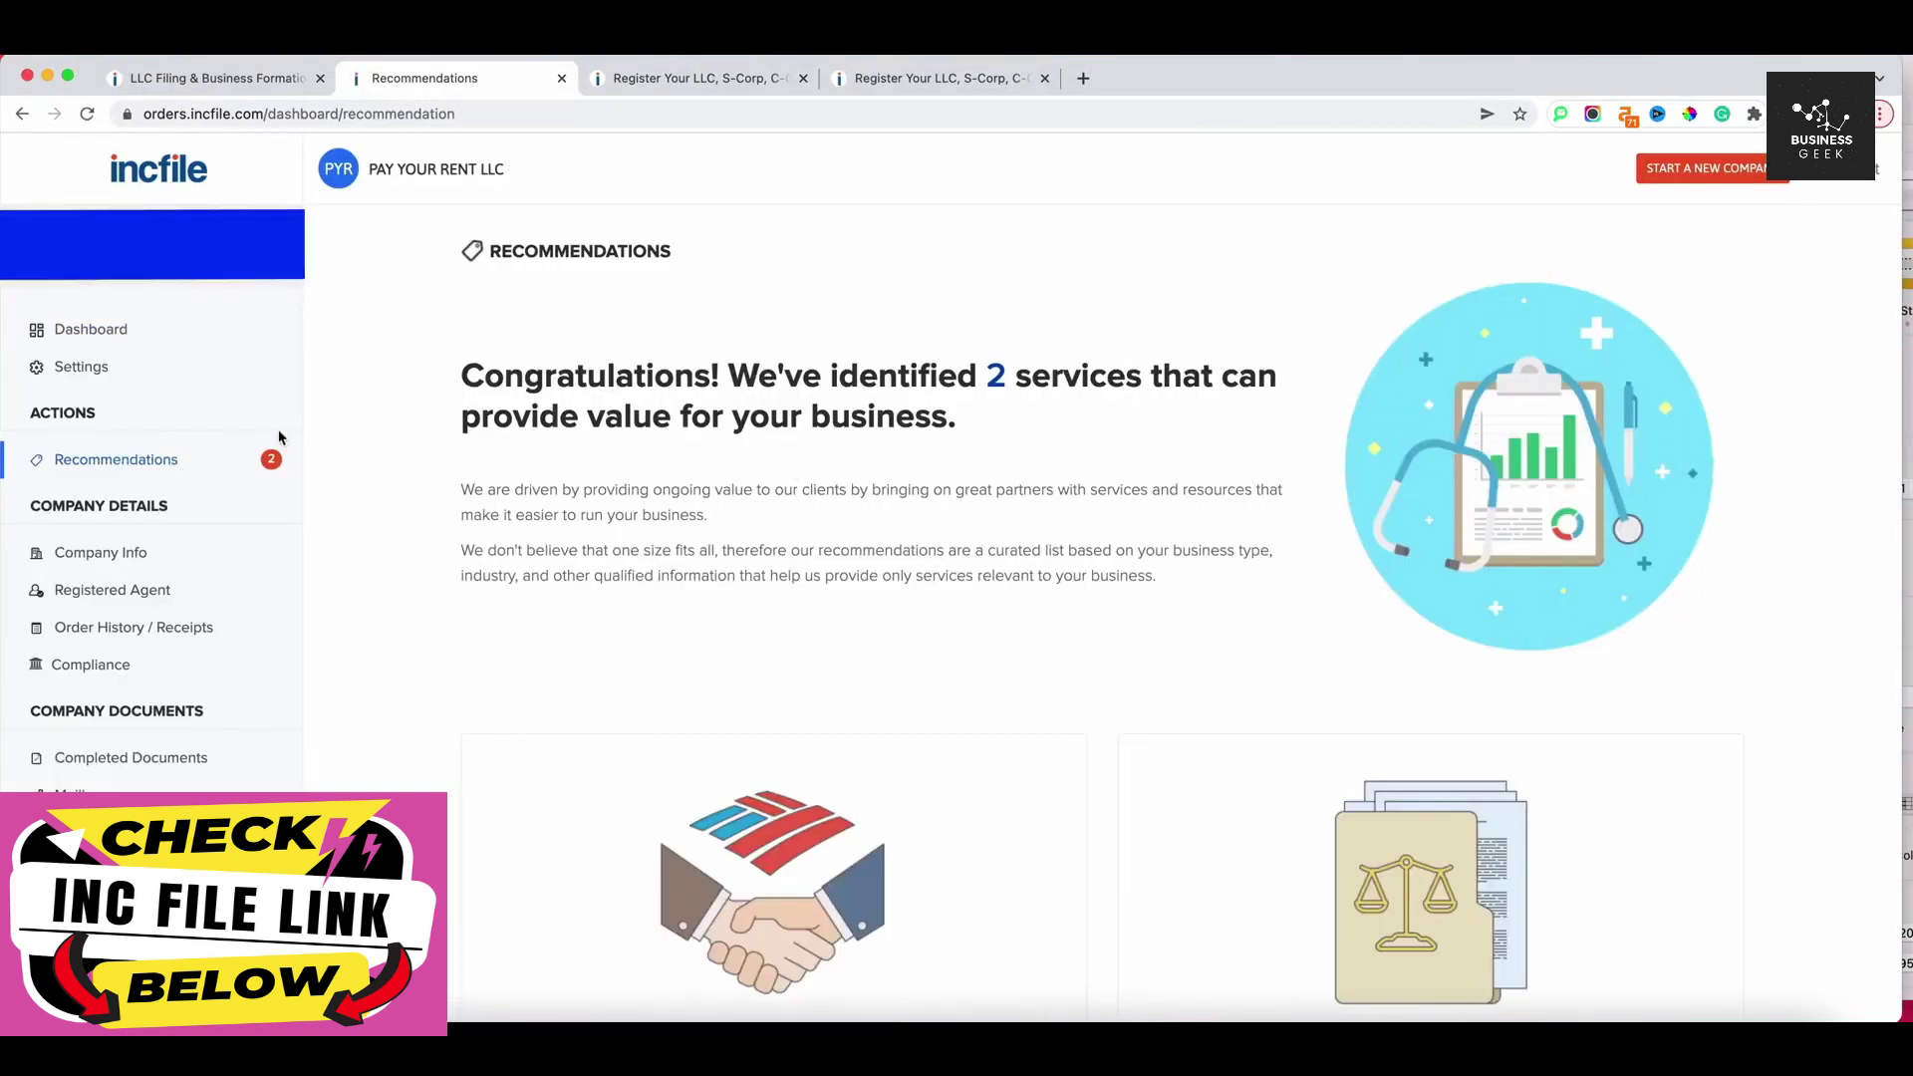
Step: Look through the services recommended for the company and open its Registered Agent page
scroll(668, 672, down, 3)
scroll(668, 671, down, 1)
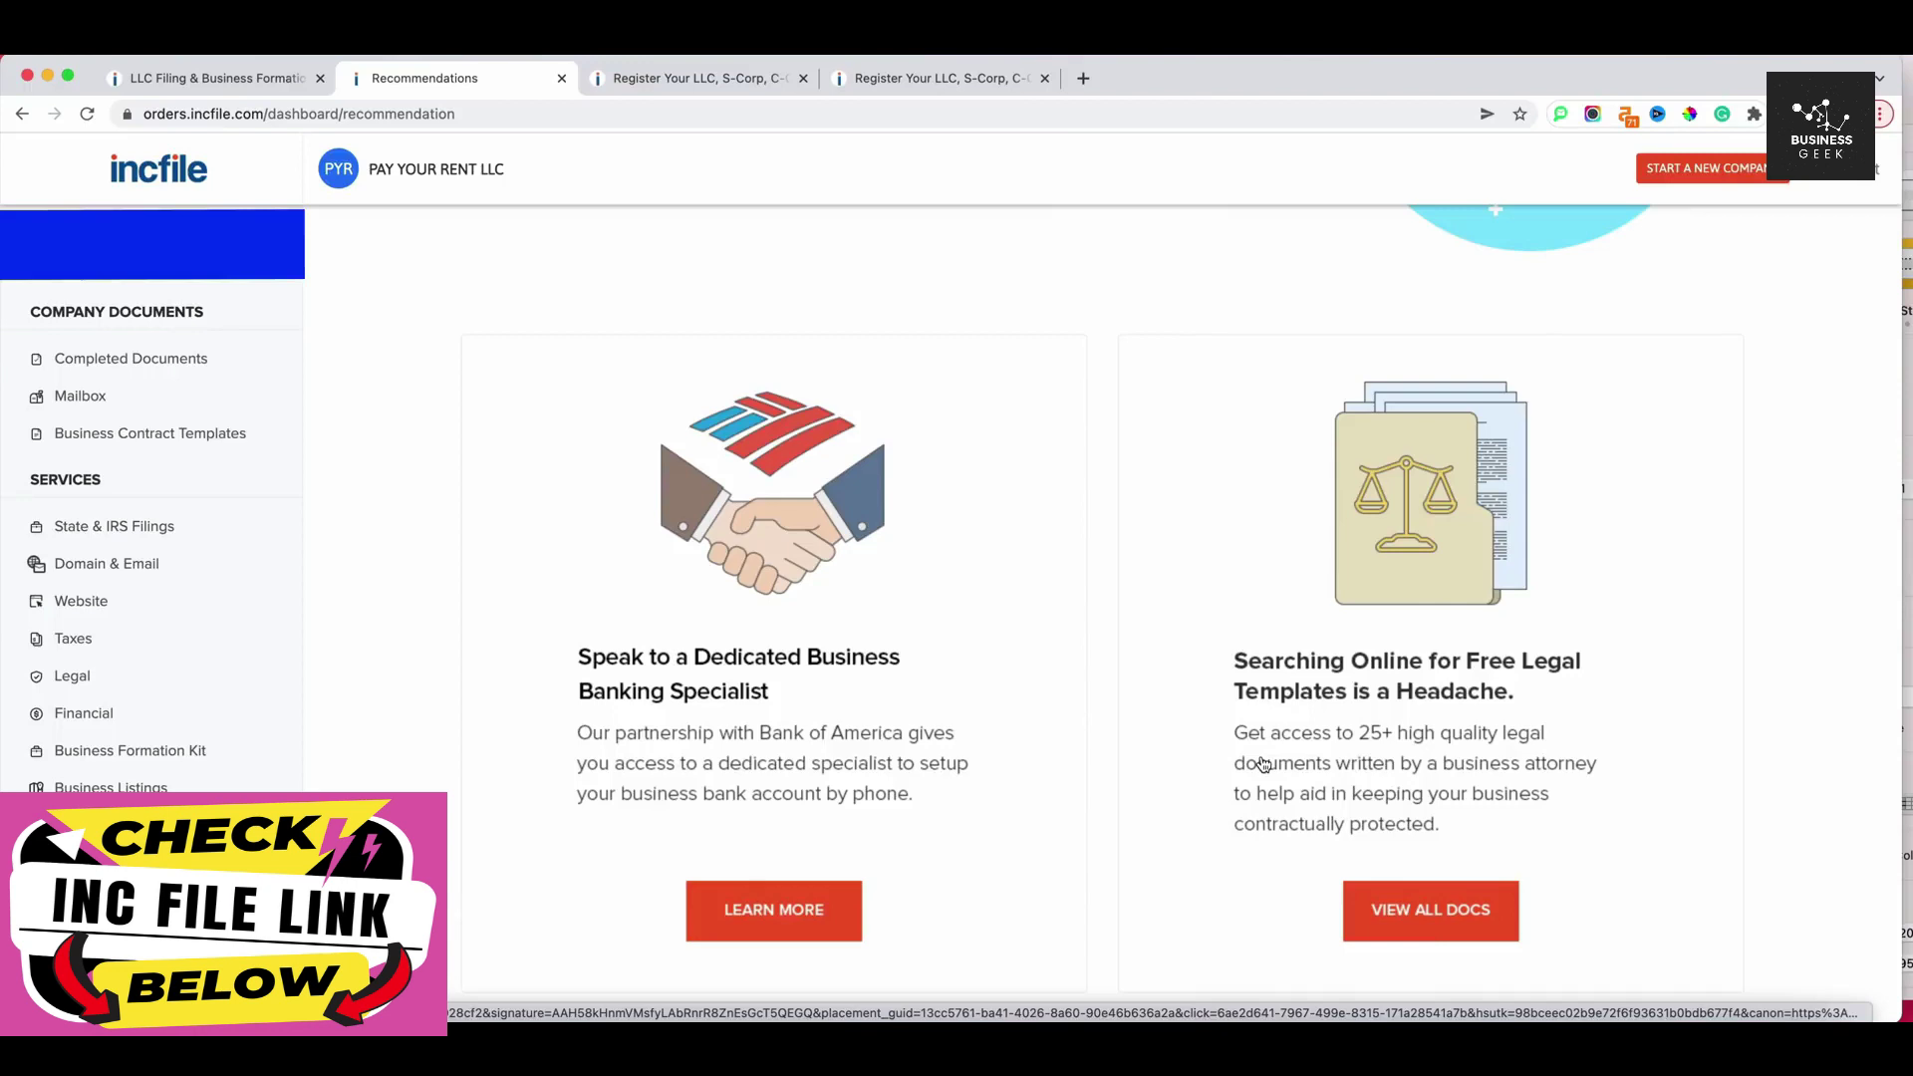
scroll(1263, 764, up, 4)
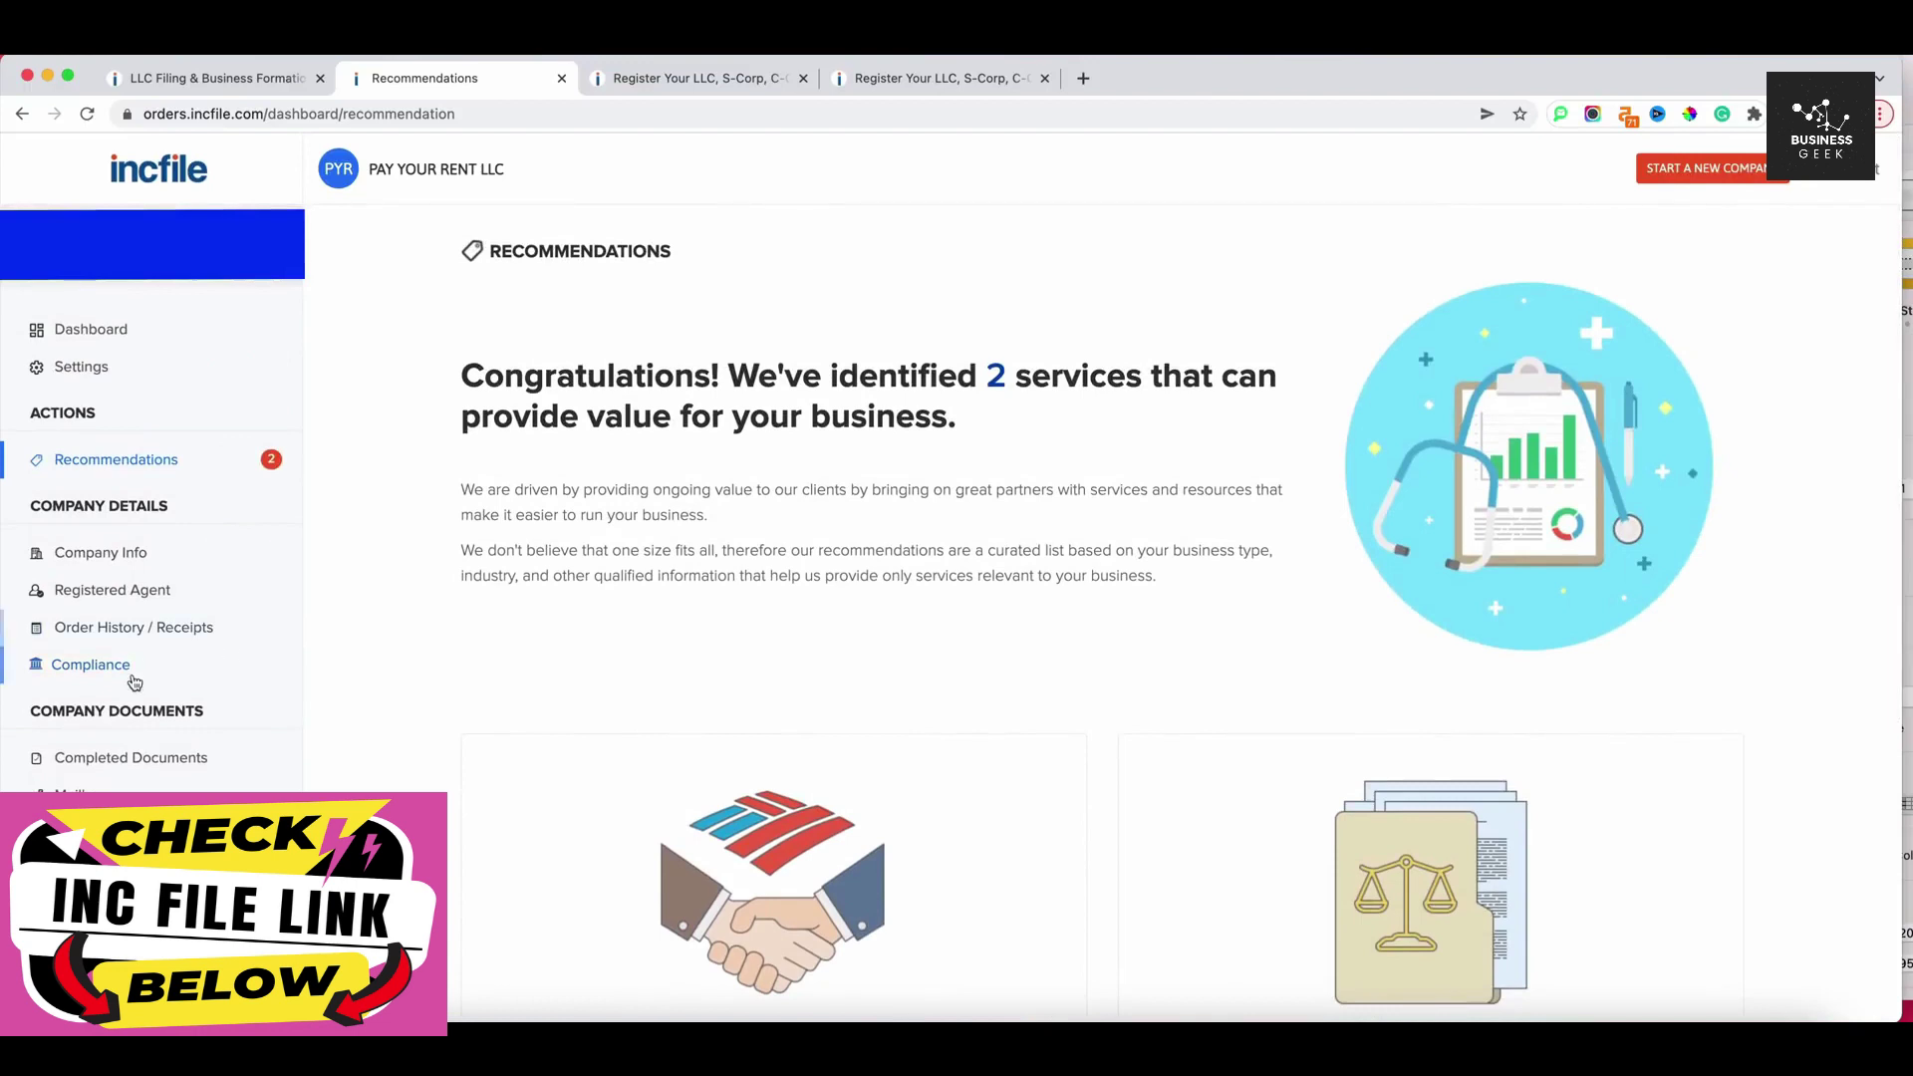
click(116, 600)
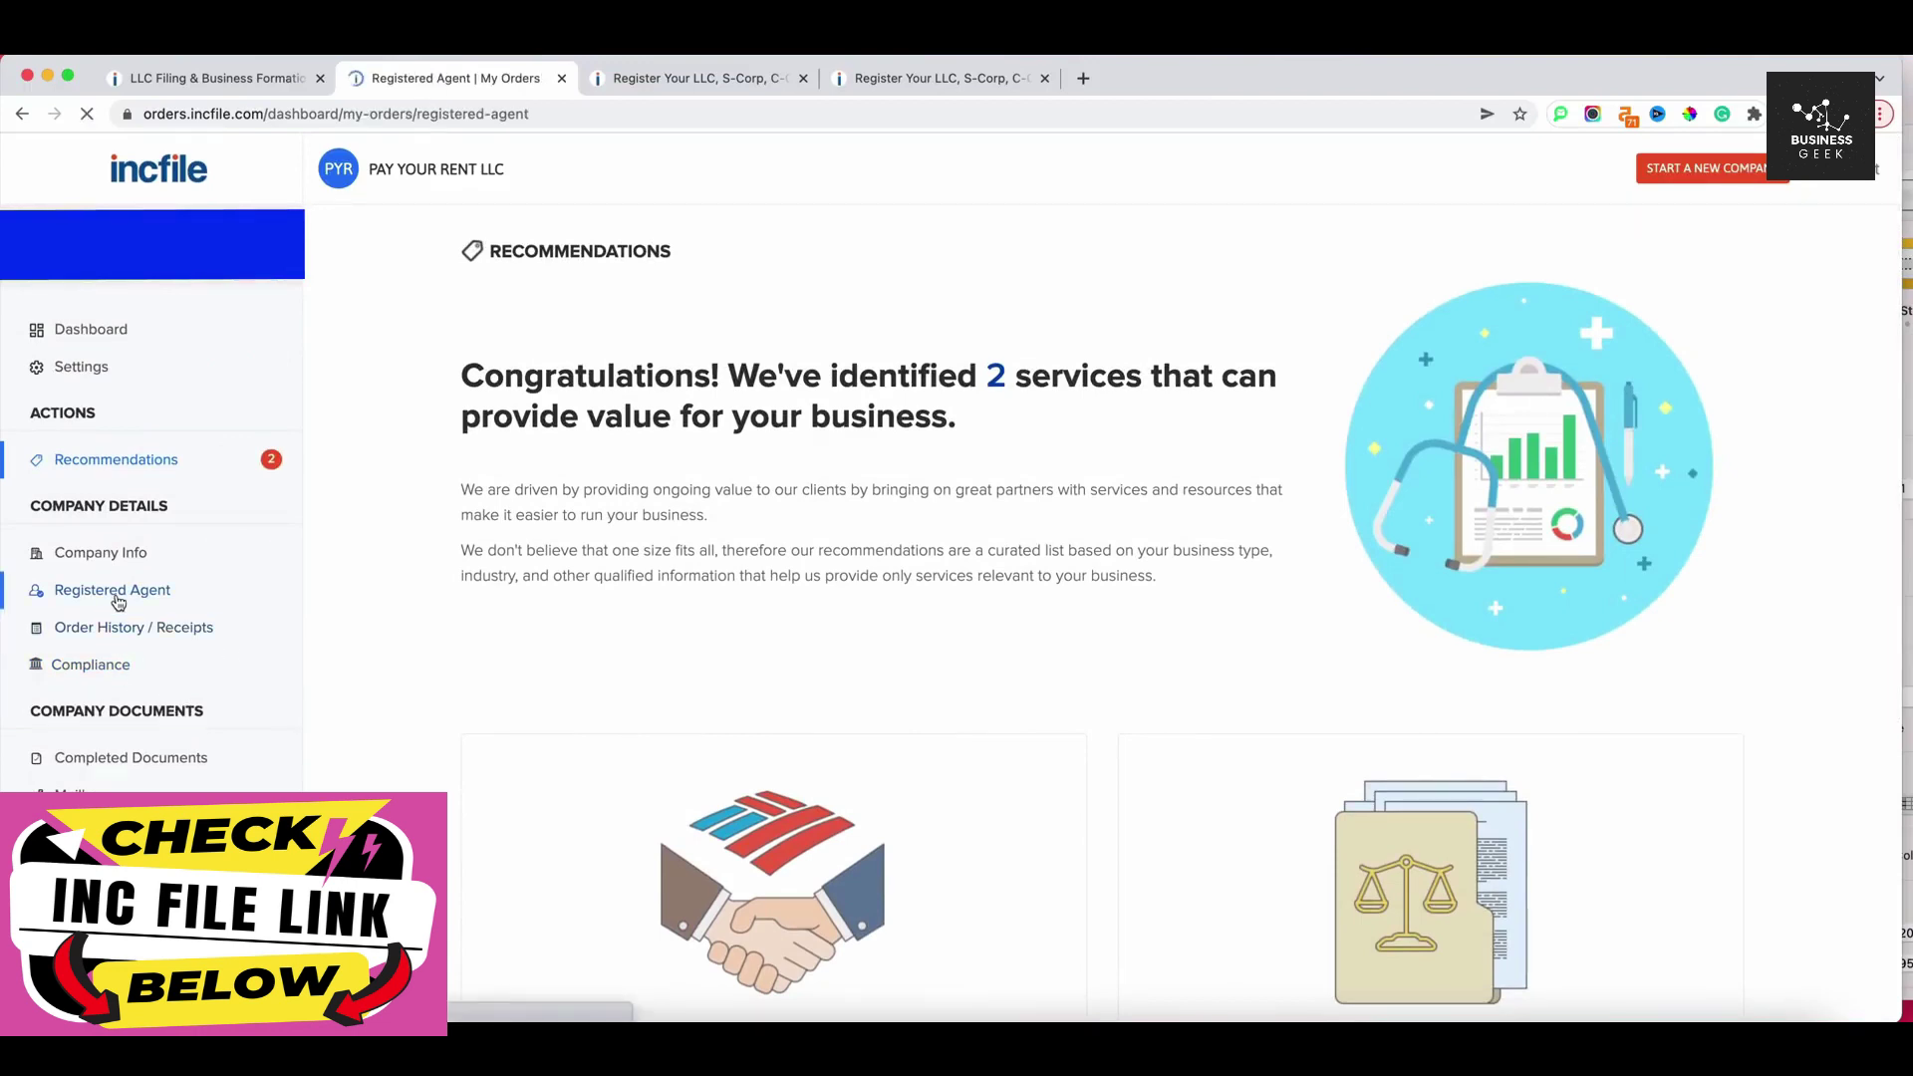